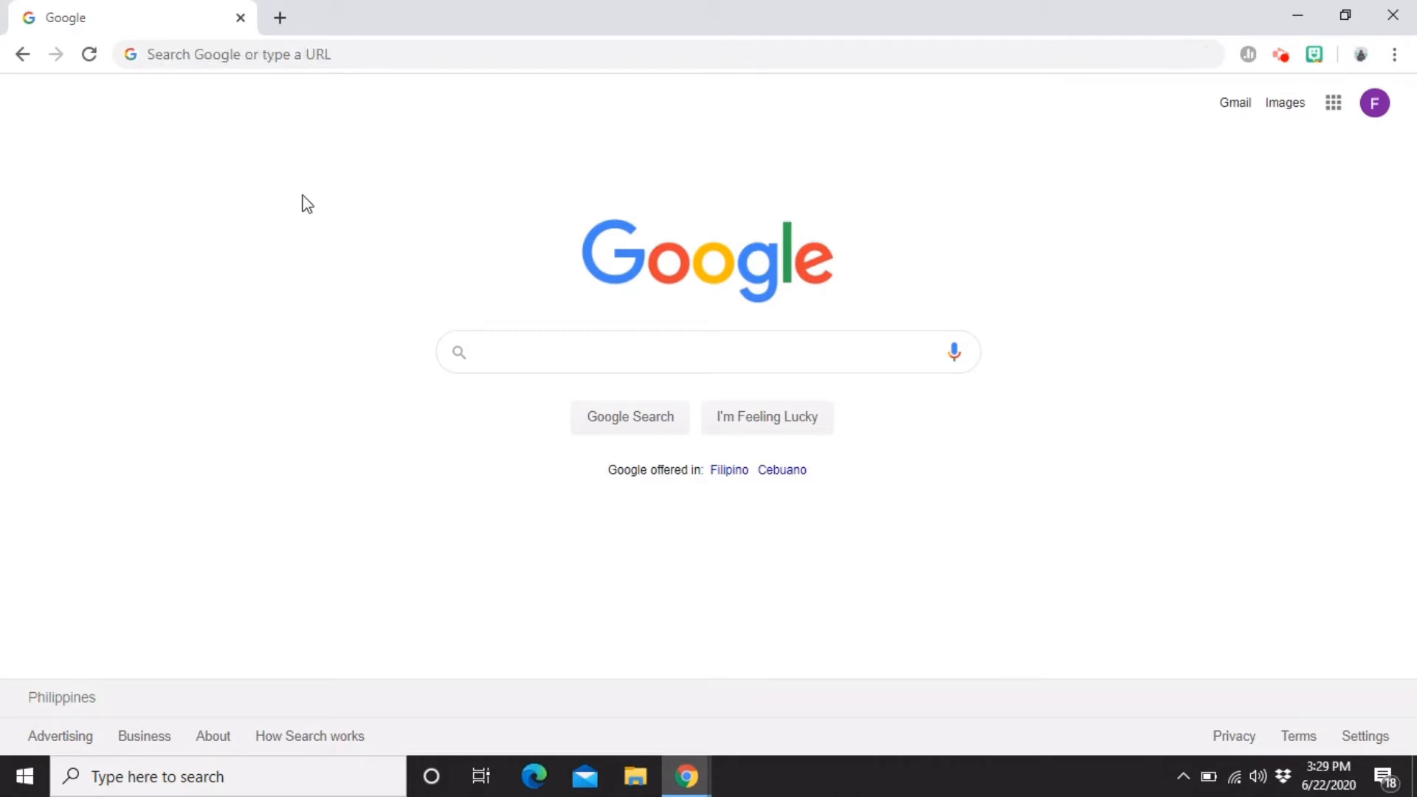
Step: Go to classroom.google.com in the browser
click(248, 57)
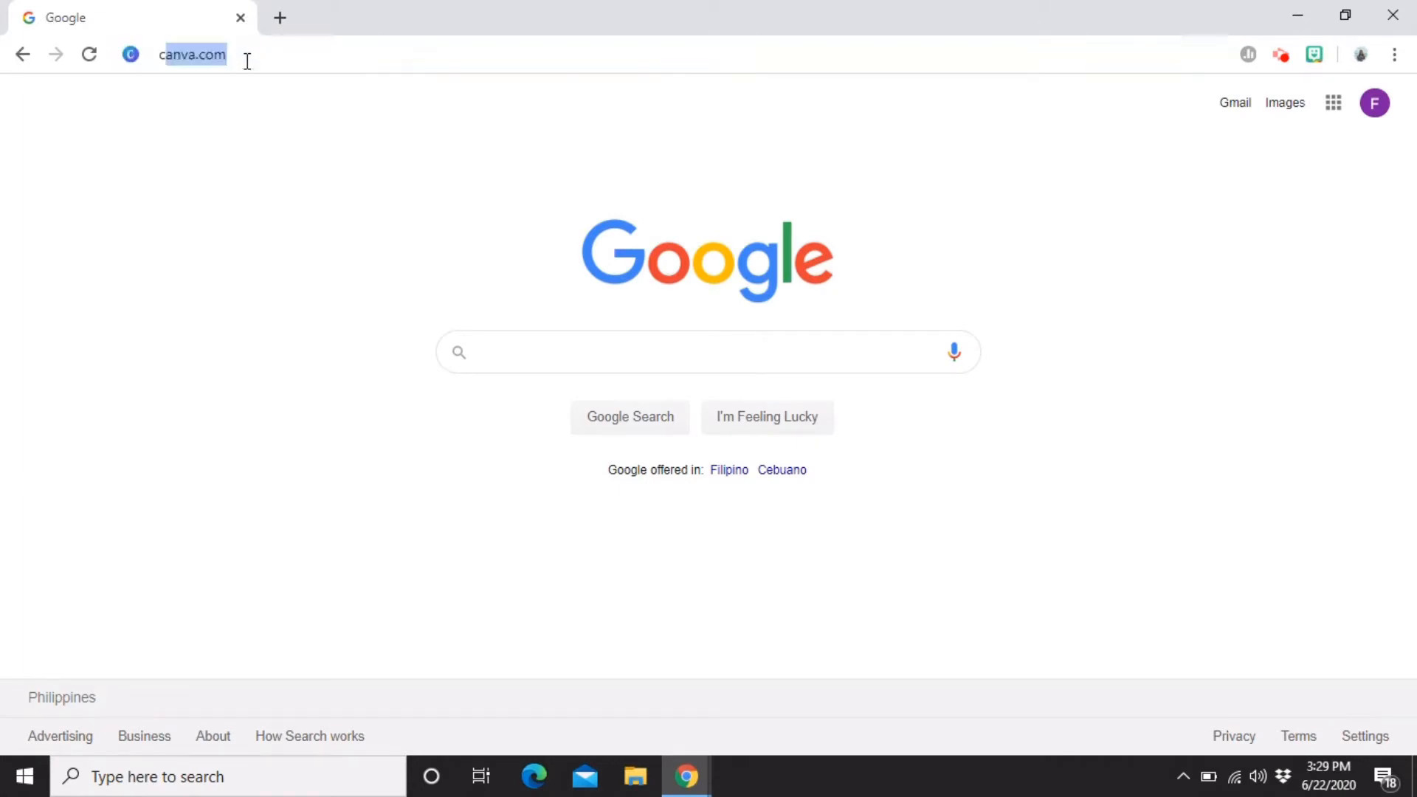
text(classroom.google.com)
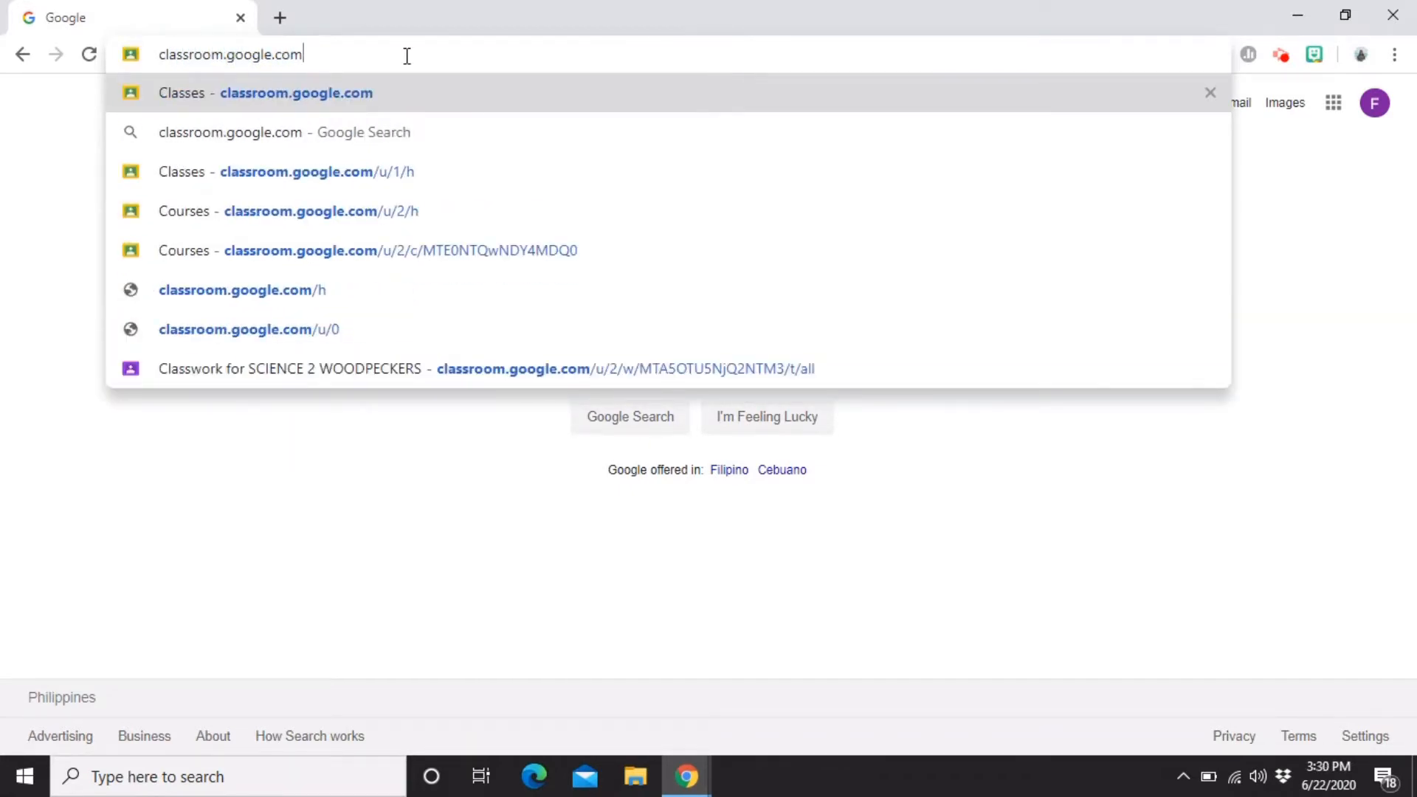
key(Return)
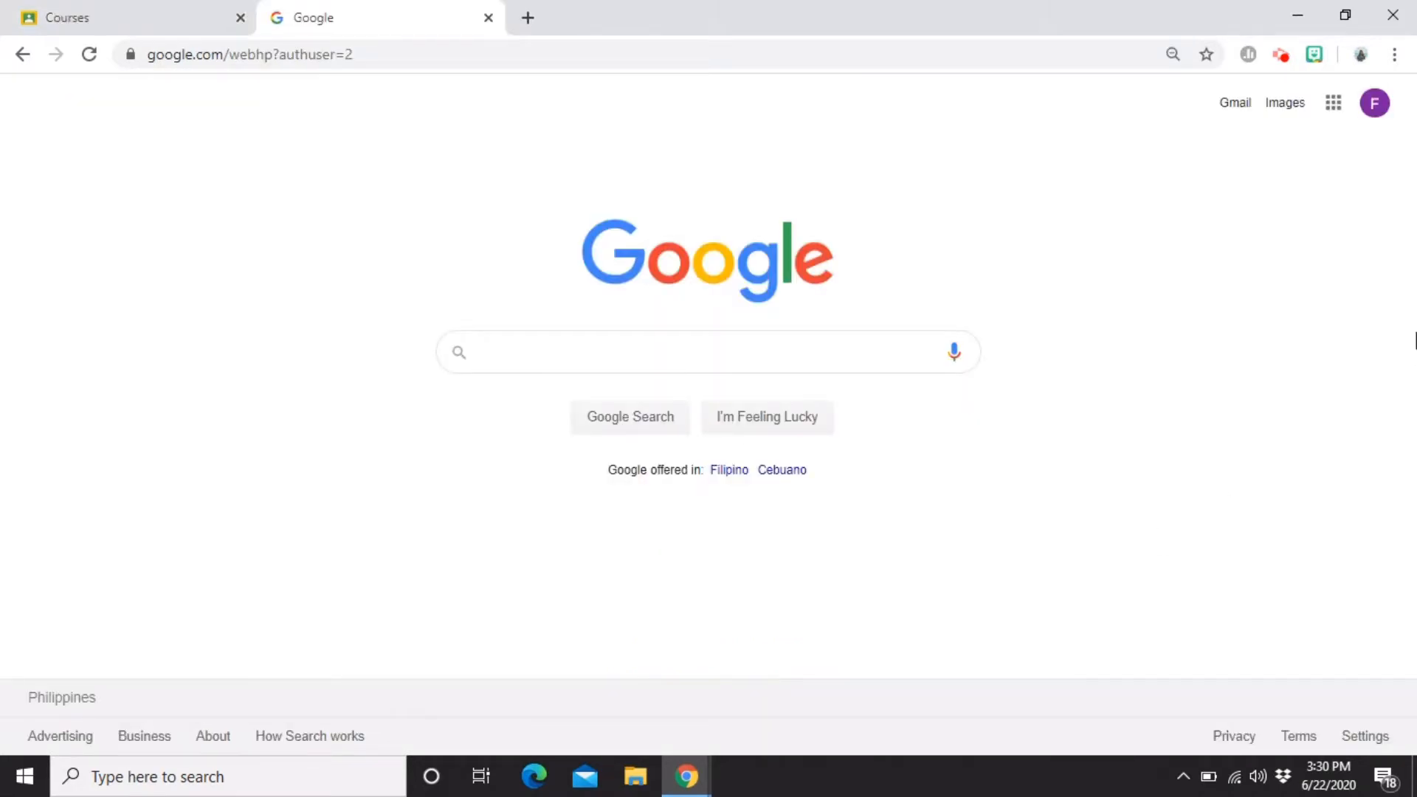
Step: Open Classroom from the Google apps list, and in a new tab open the YT Google Classroom bookmark from the YOUTUBE folder
click(1333, 104)
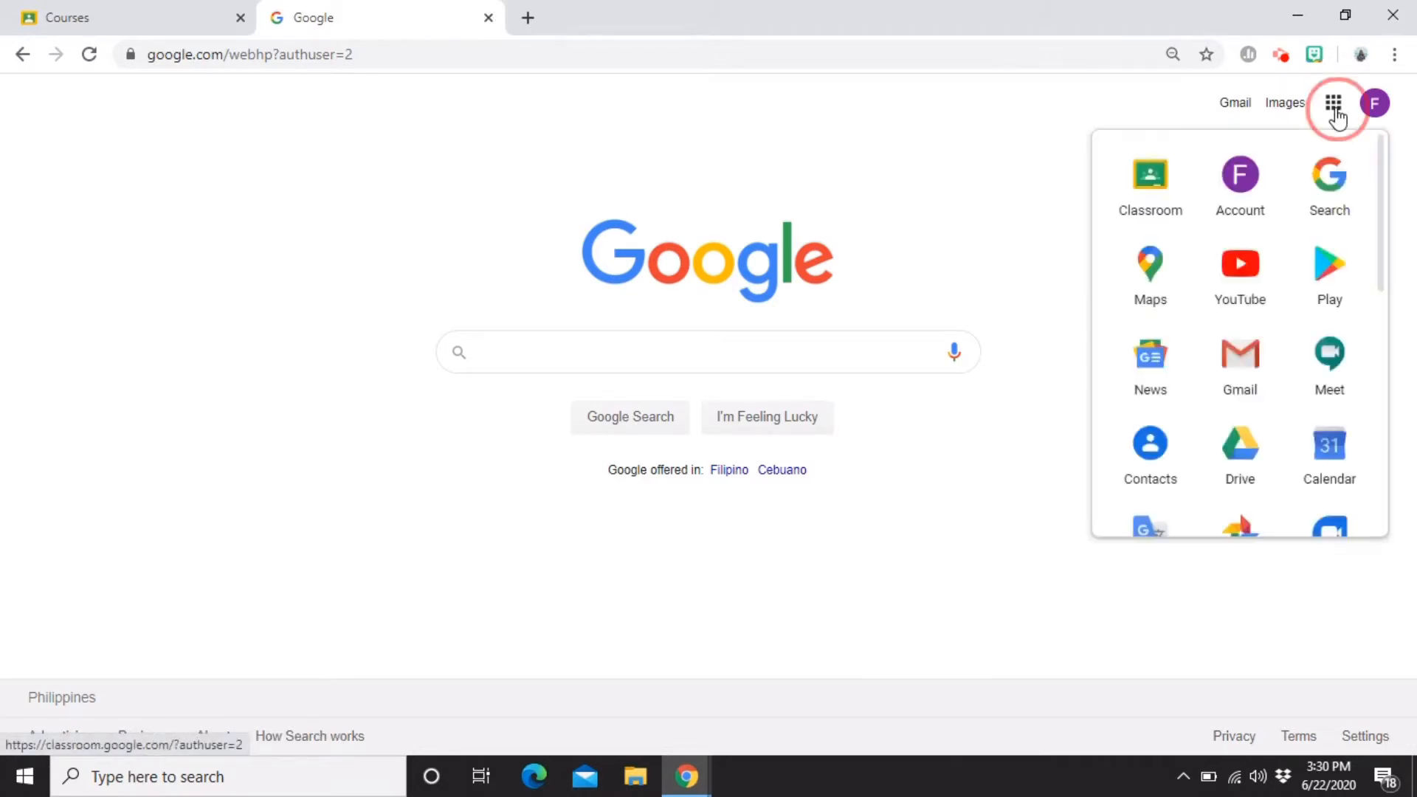
click(1154, 212)
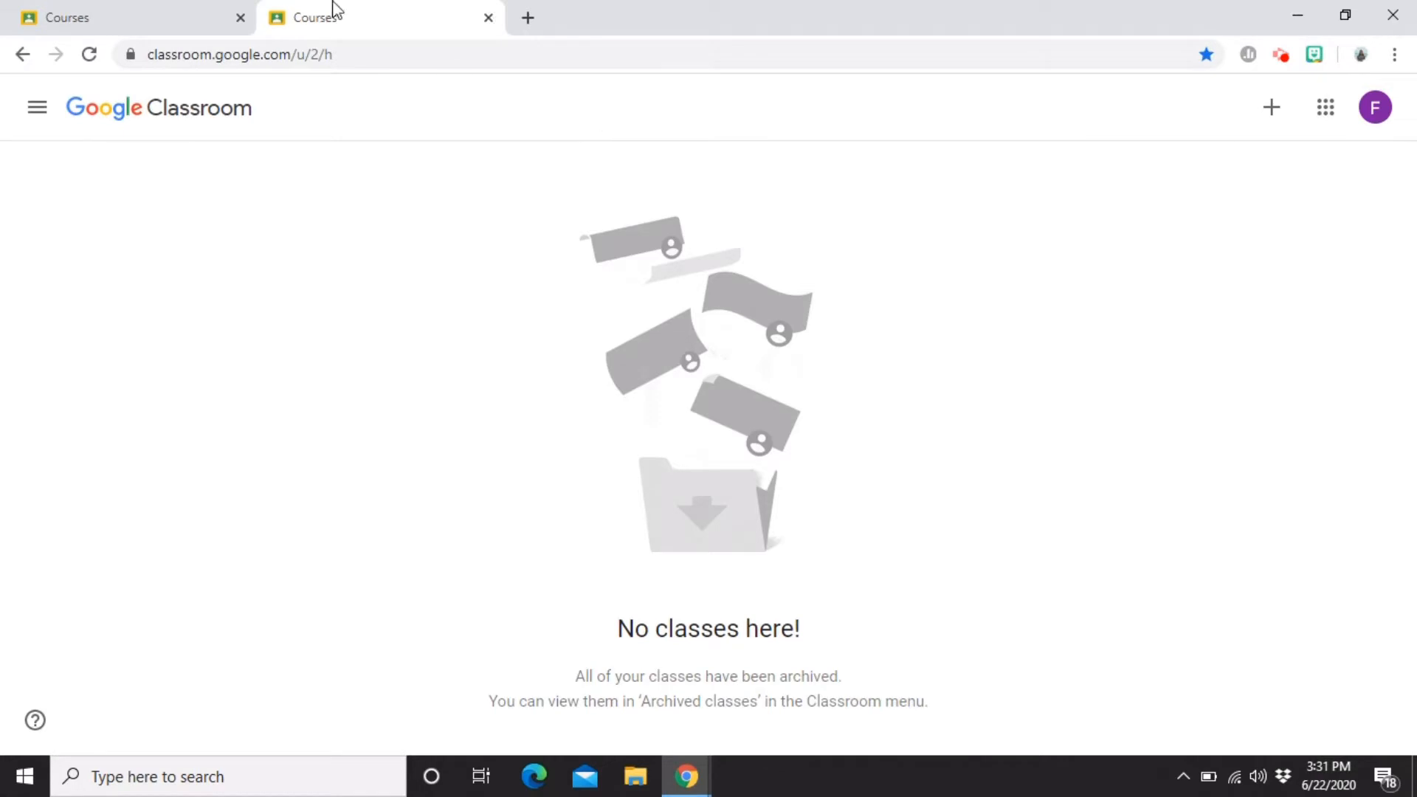
click(528, 18)
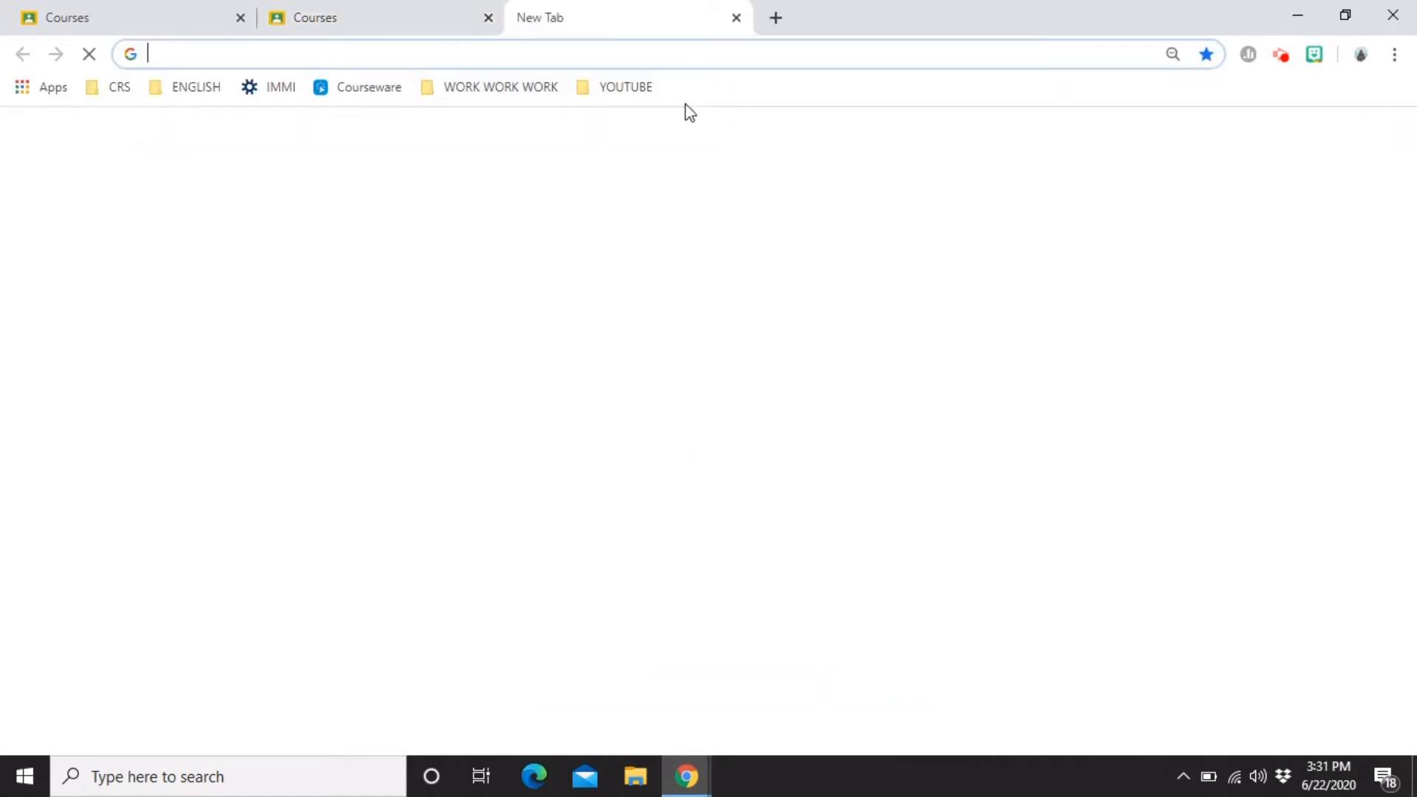
click(639, 90)
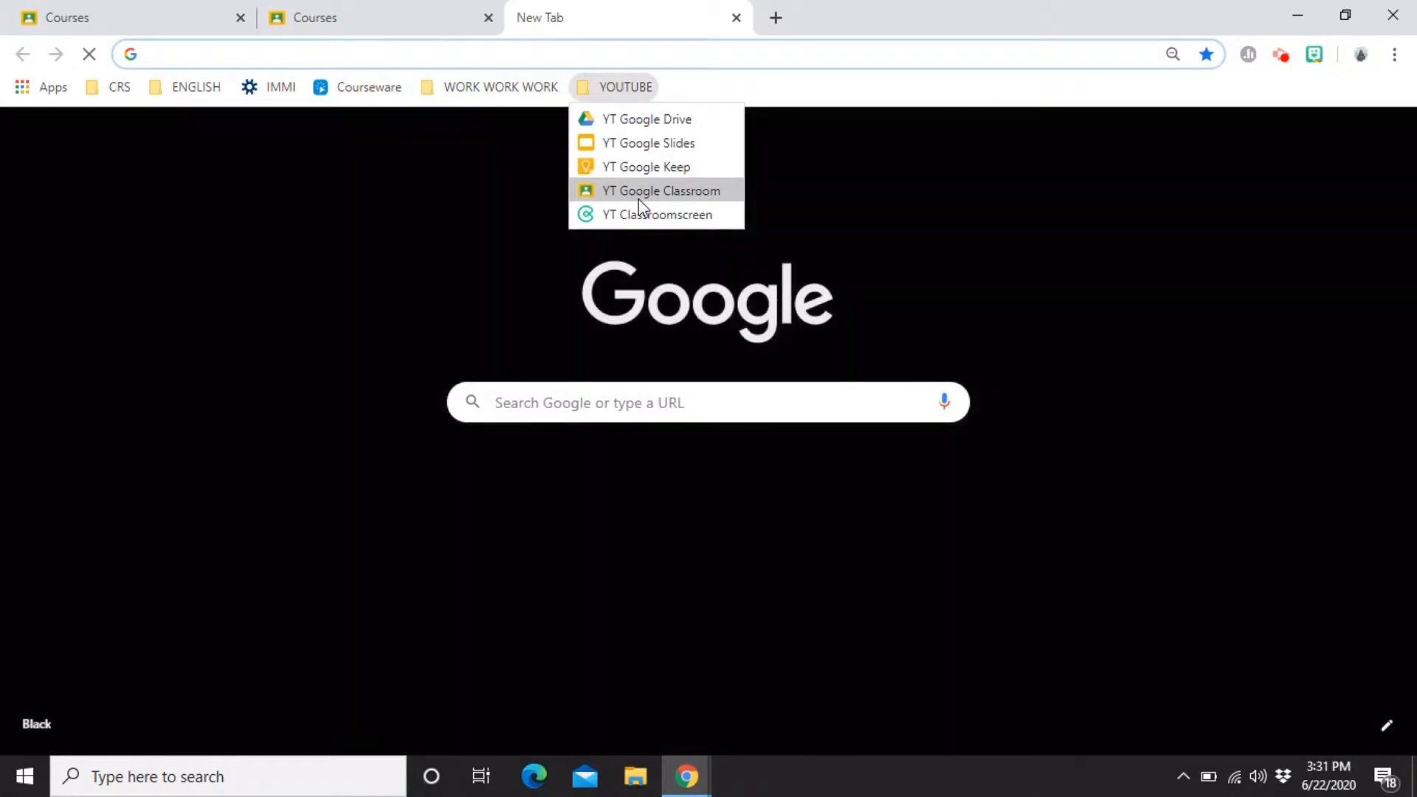
click(639, 192)
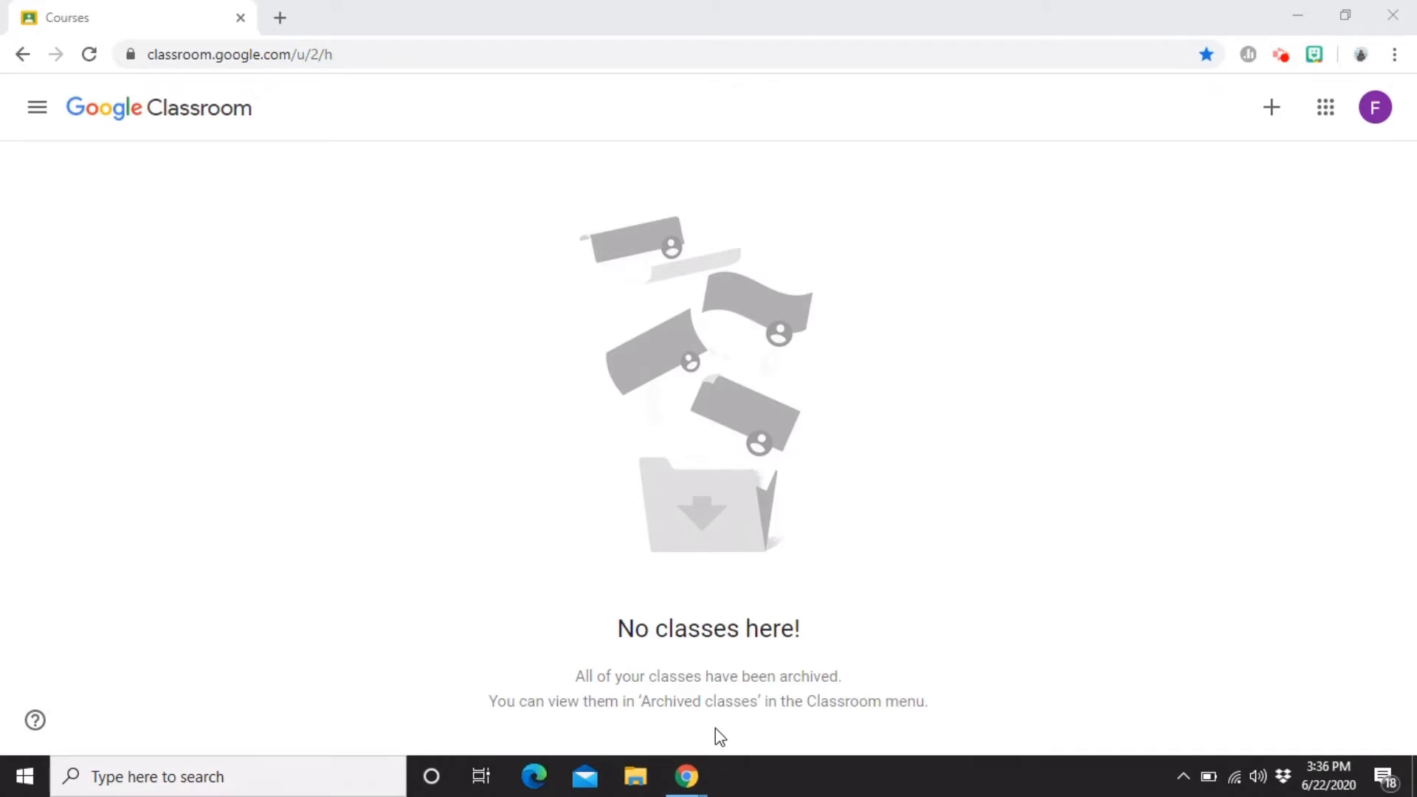
Step: Start creating a class and accept the notice about using Classroom at a school or university with students
click(1271, 110)
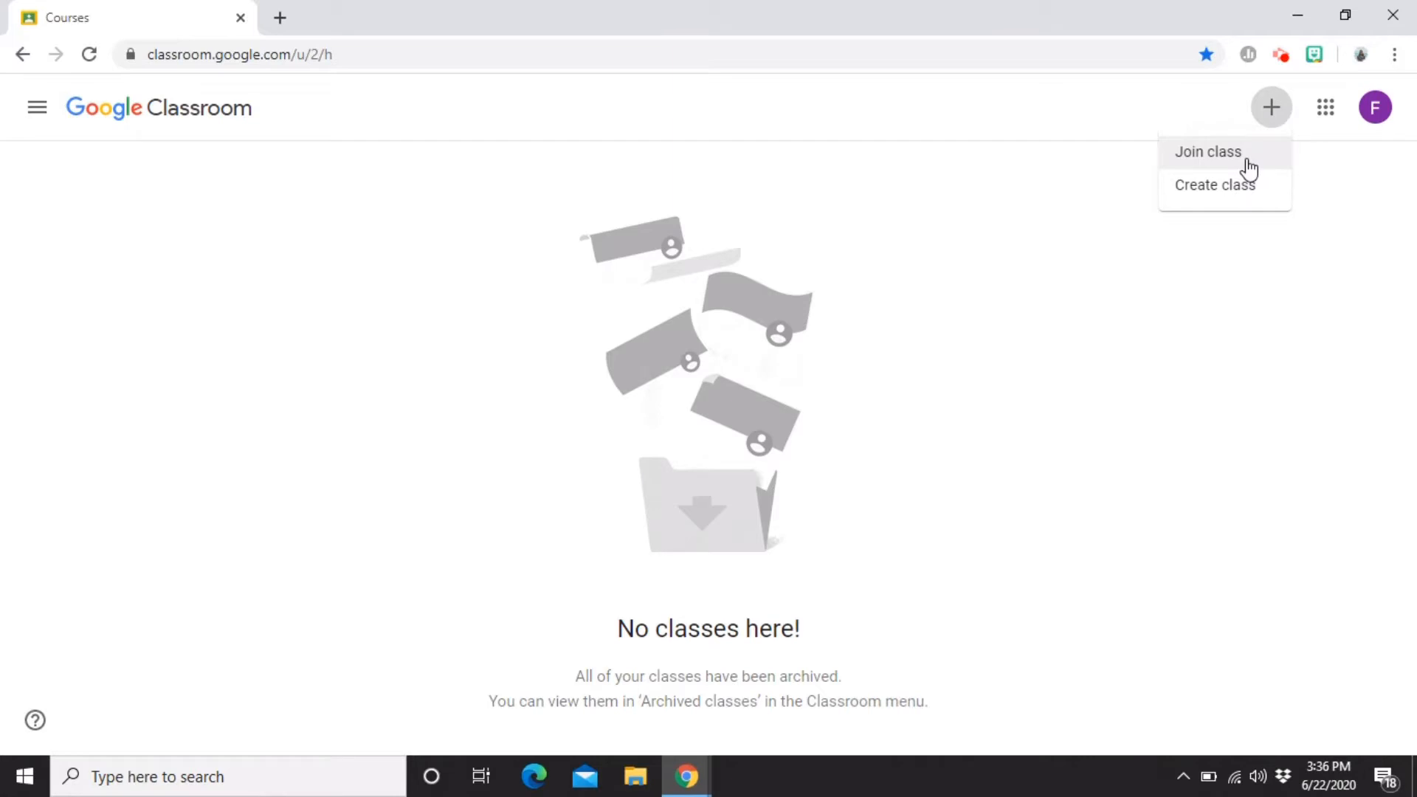
click(1239, 203)
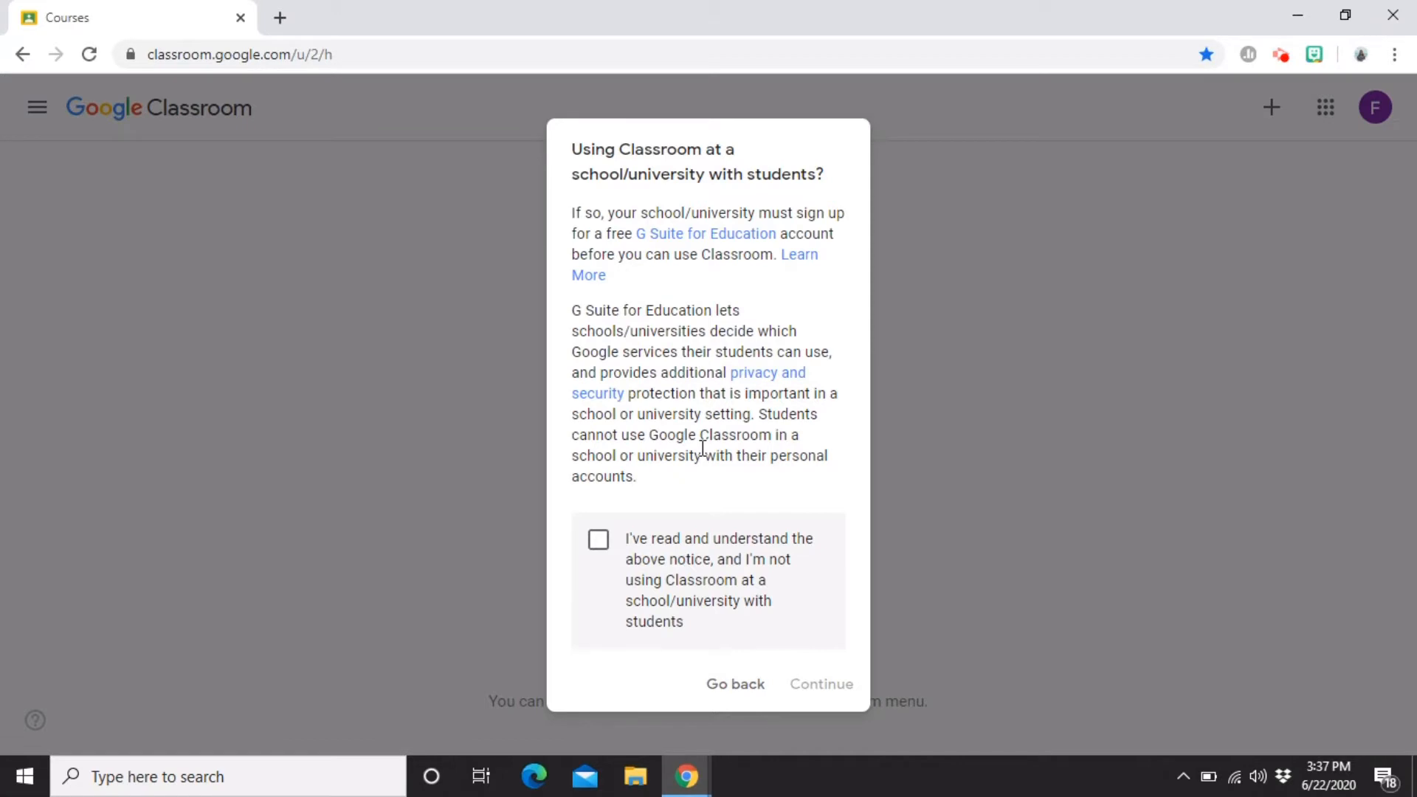
click(597, 543)
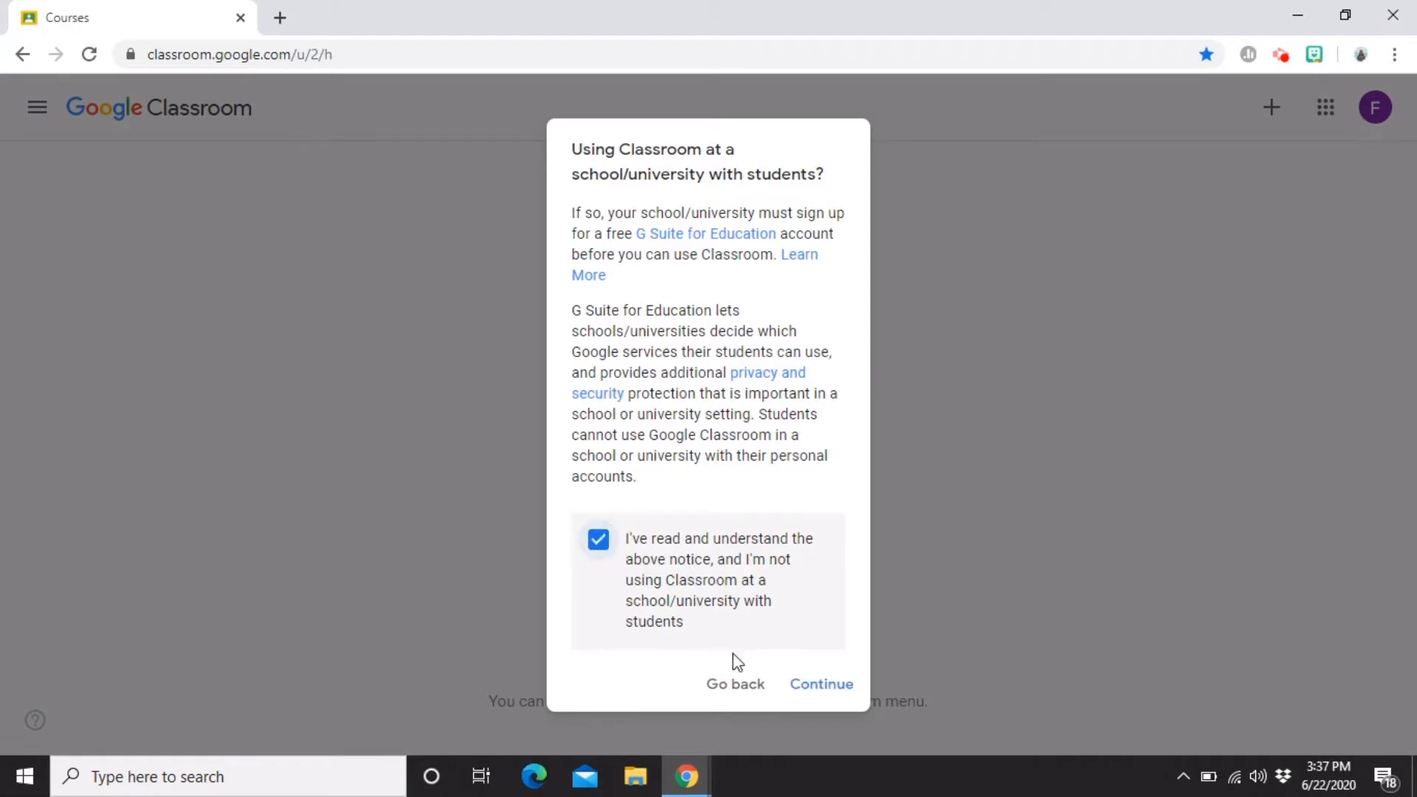
click(806, 688)
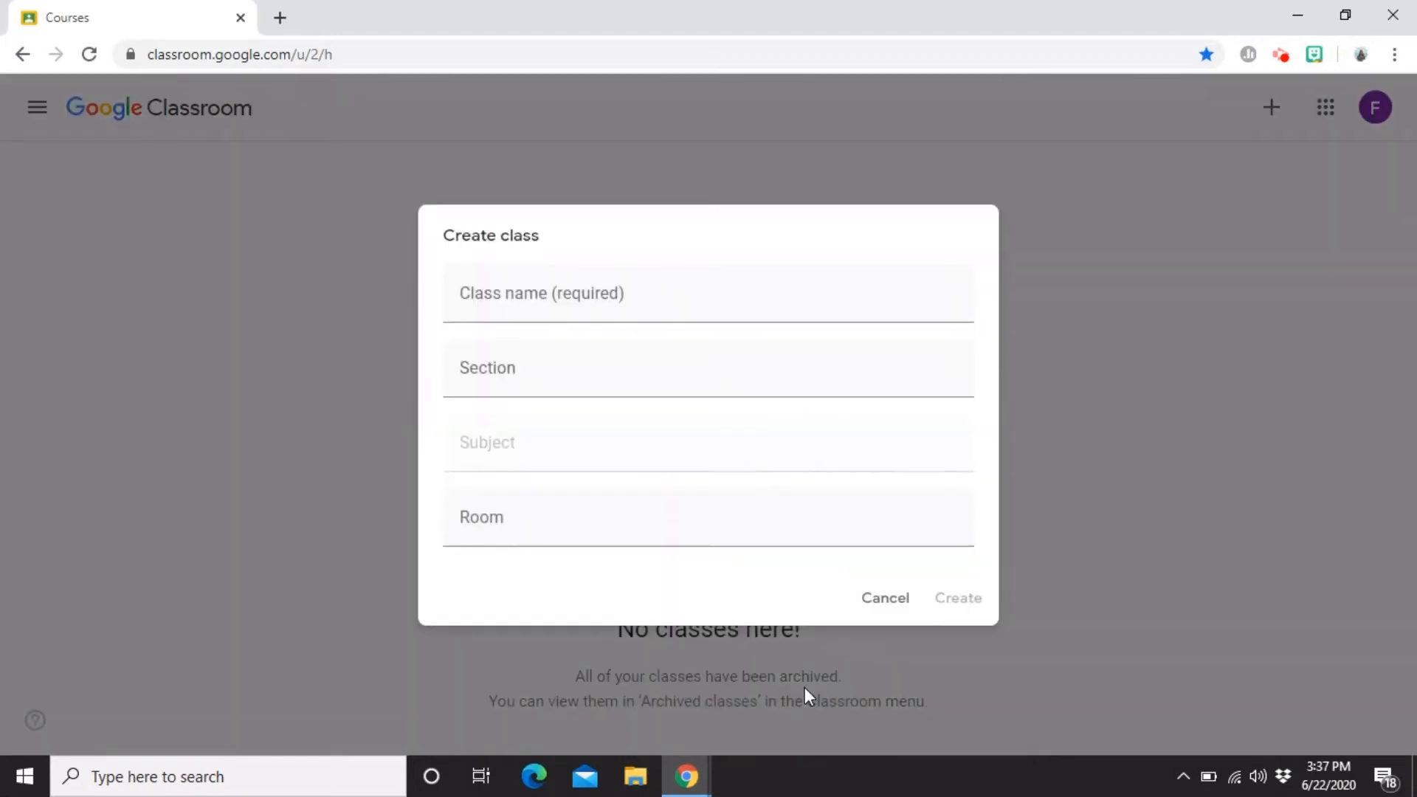
Step: Create the class, naming it with the teacher's name followed by "Science 2 Class" and setting the section to "2 Woodpeckers"
click(580, 303)
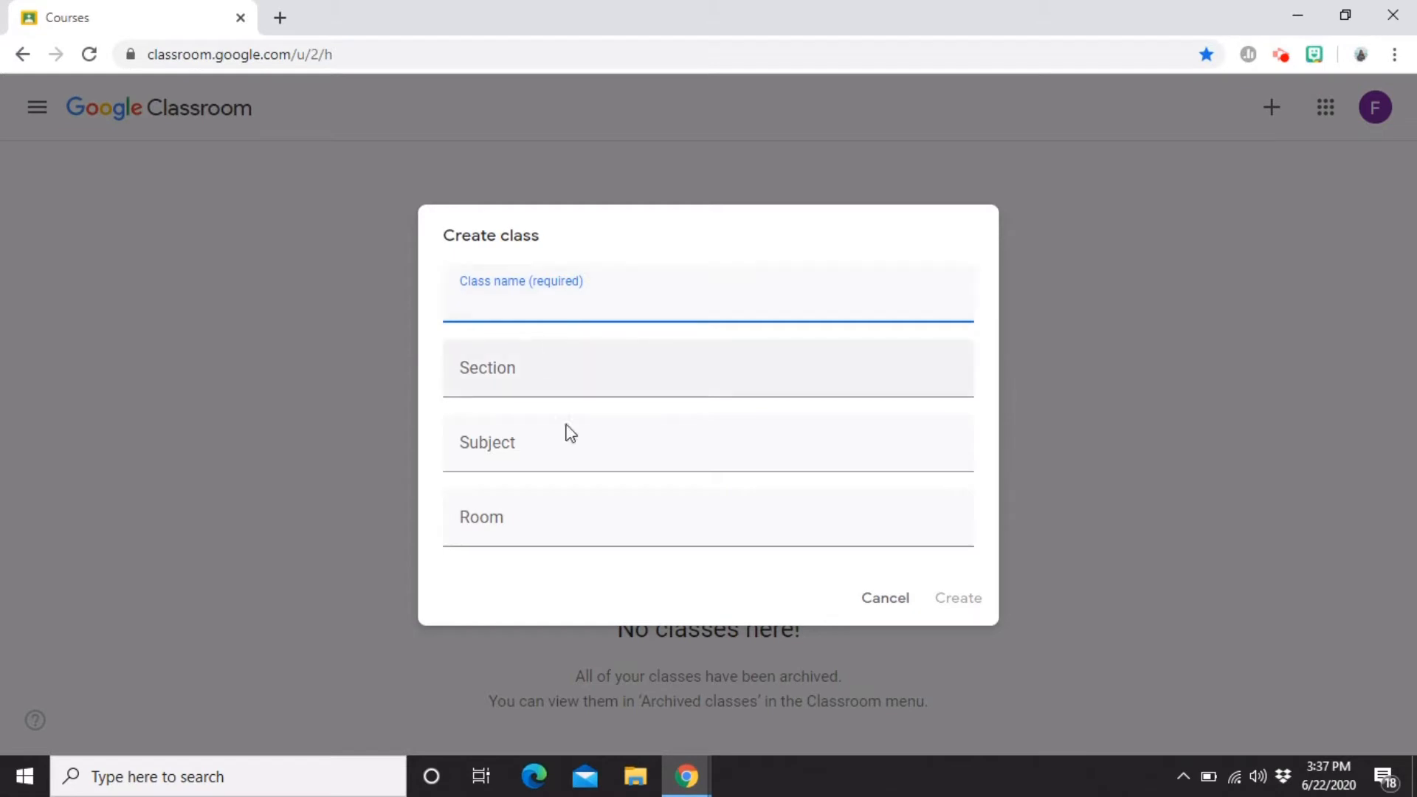
click(565, 312)
text(Tr. Sarah's )
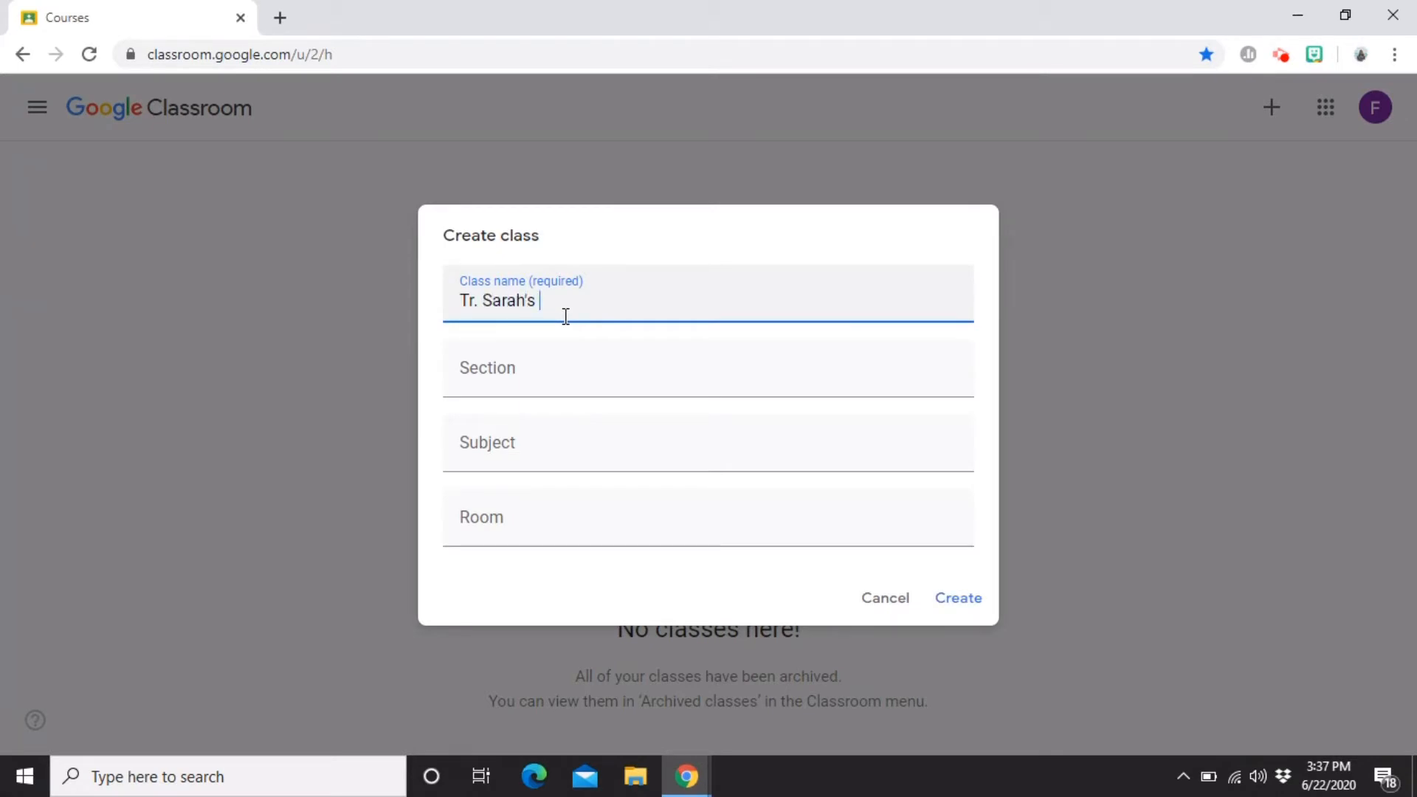
text(Science 2 Class)
click(550, 376)
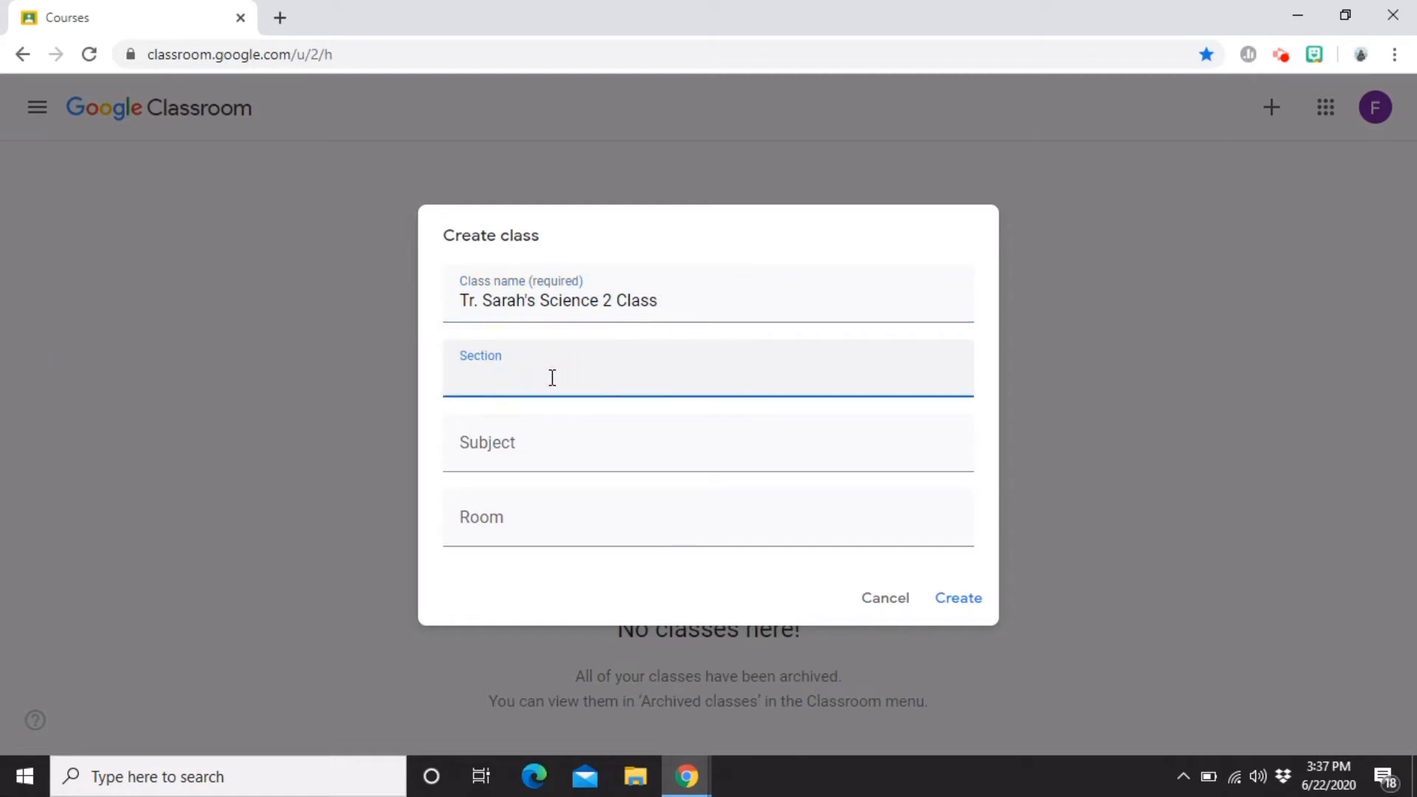
text(@)
key(BackSpace)
text(2 Woodpeckers)
click(959, 599)
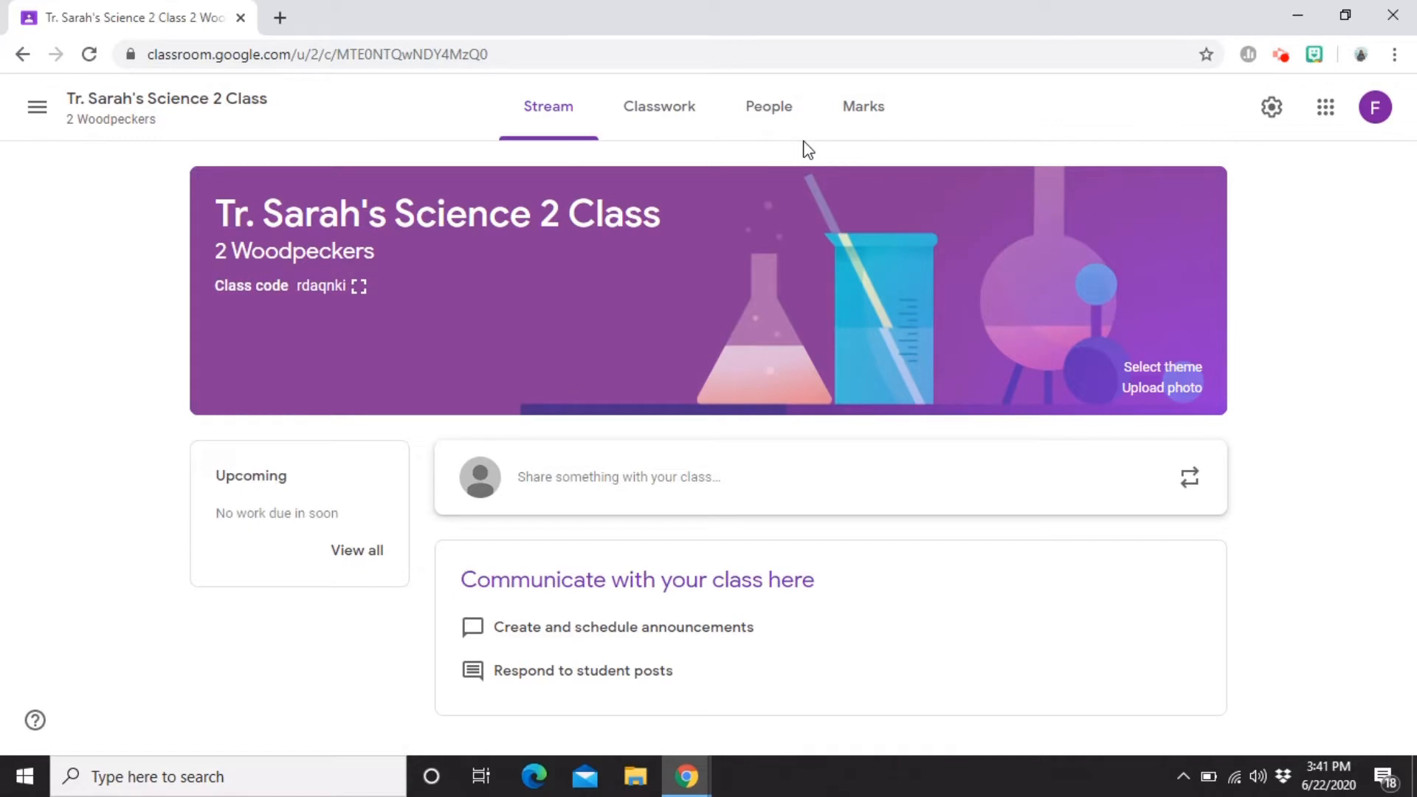
Step: Open the student invitation form from the class's People page
click(784, 130)
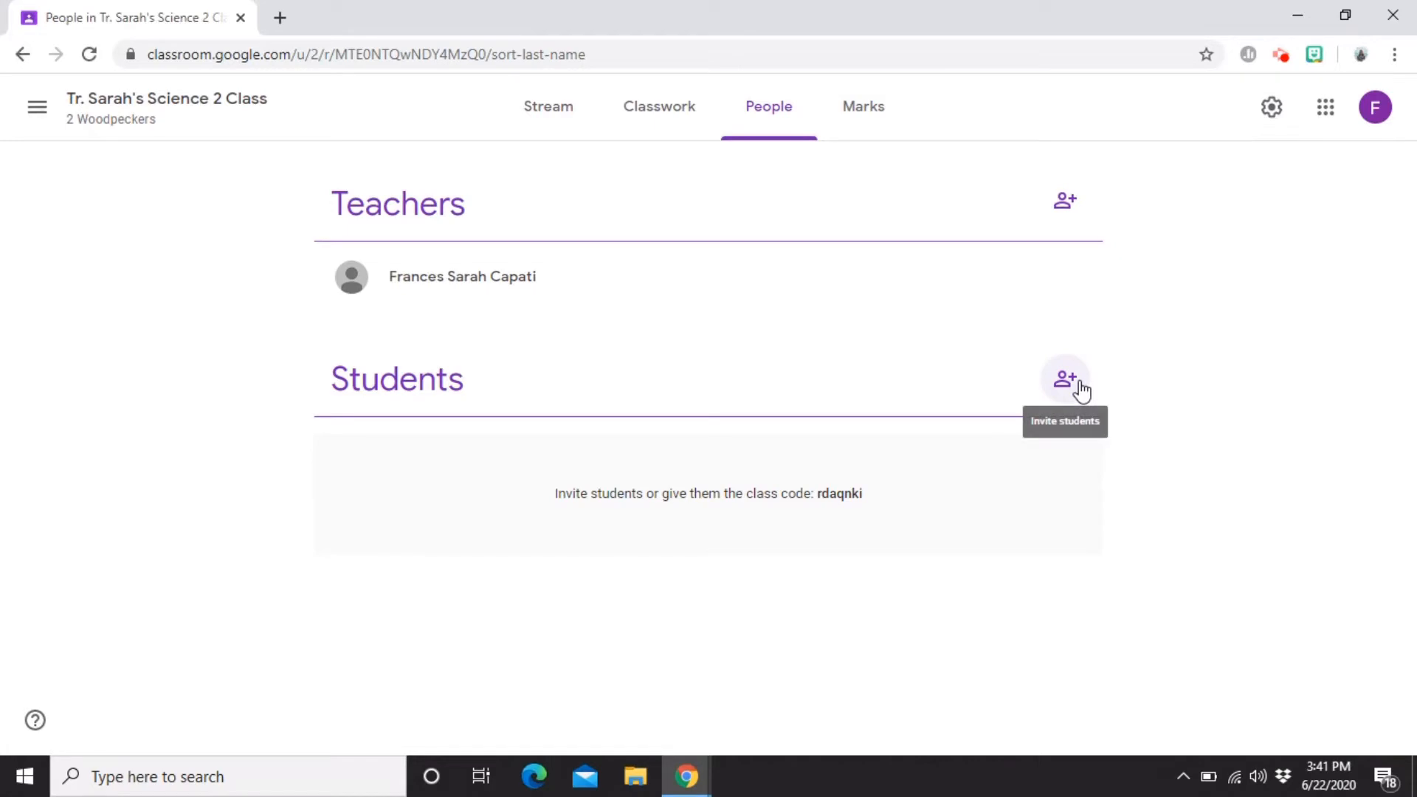
click(1065, 380)
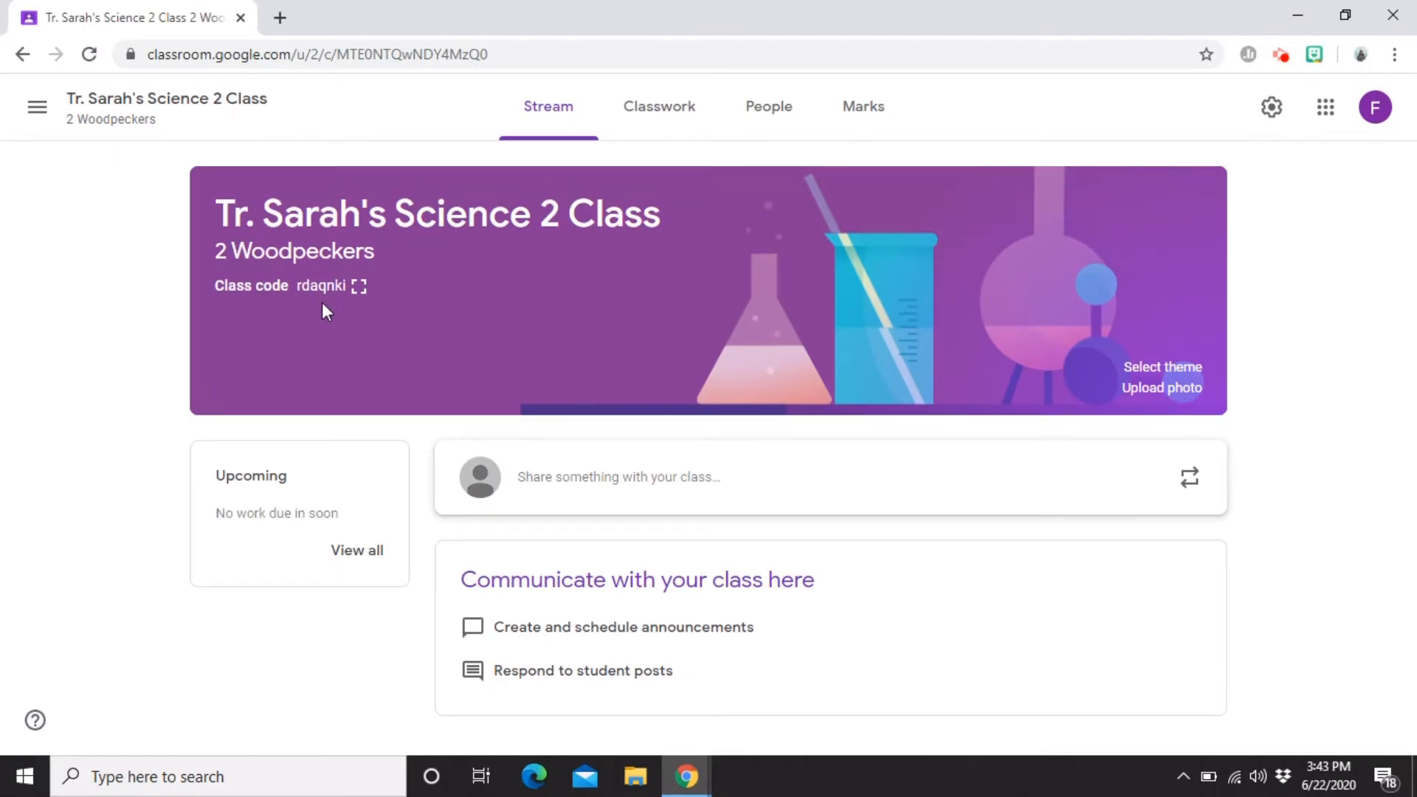
Step: Display the class code enlarged, copy it, and close the display
click(359, 286)
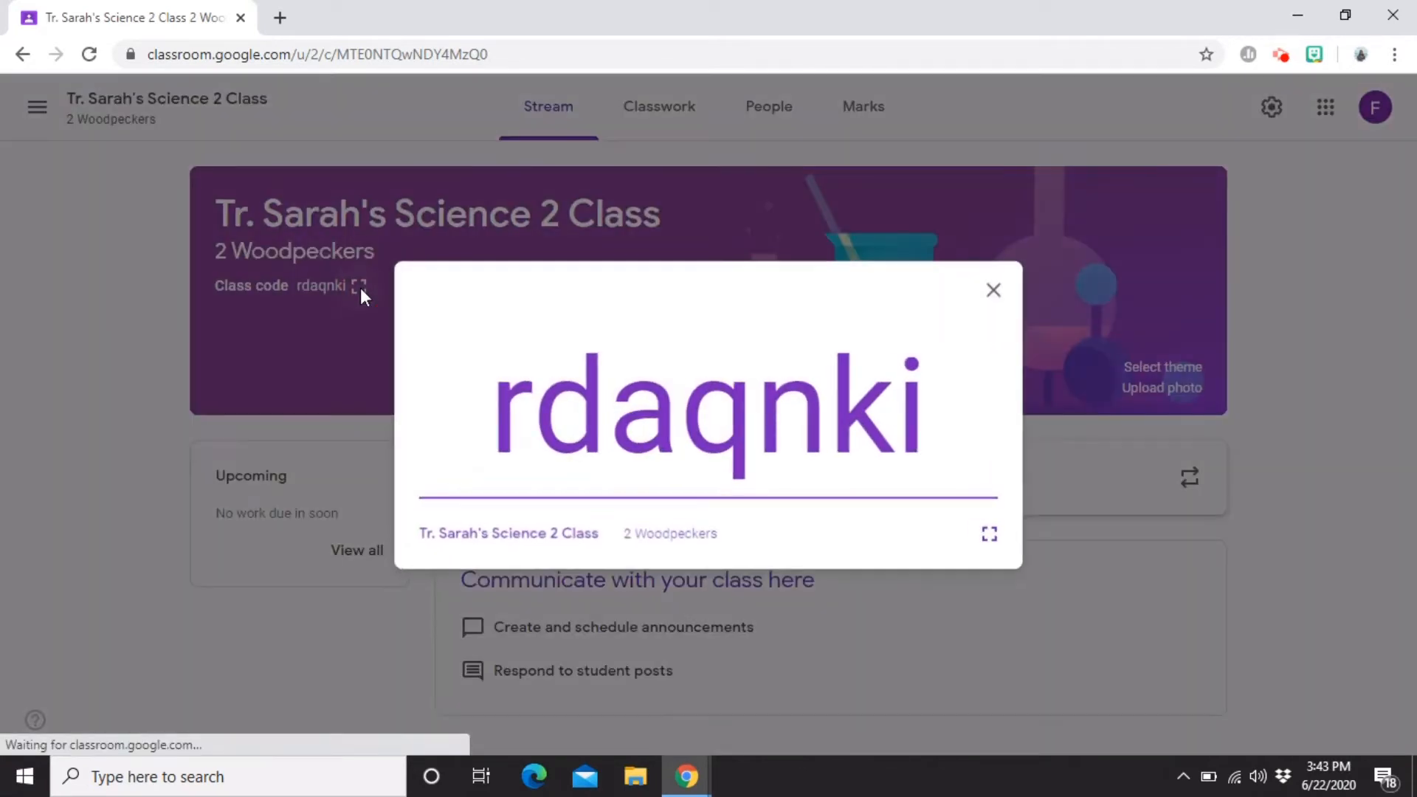
drag(930, 405, 508, 428)
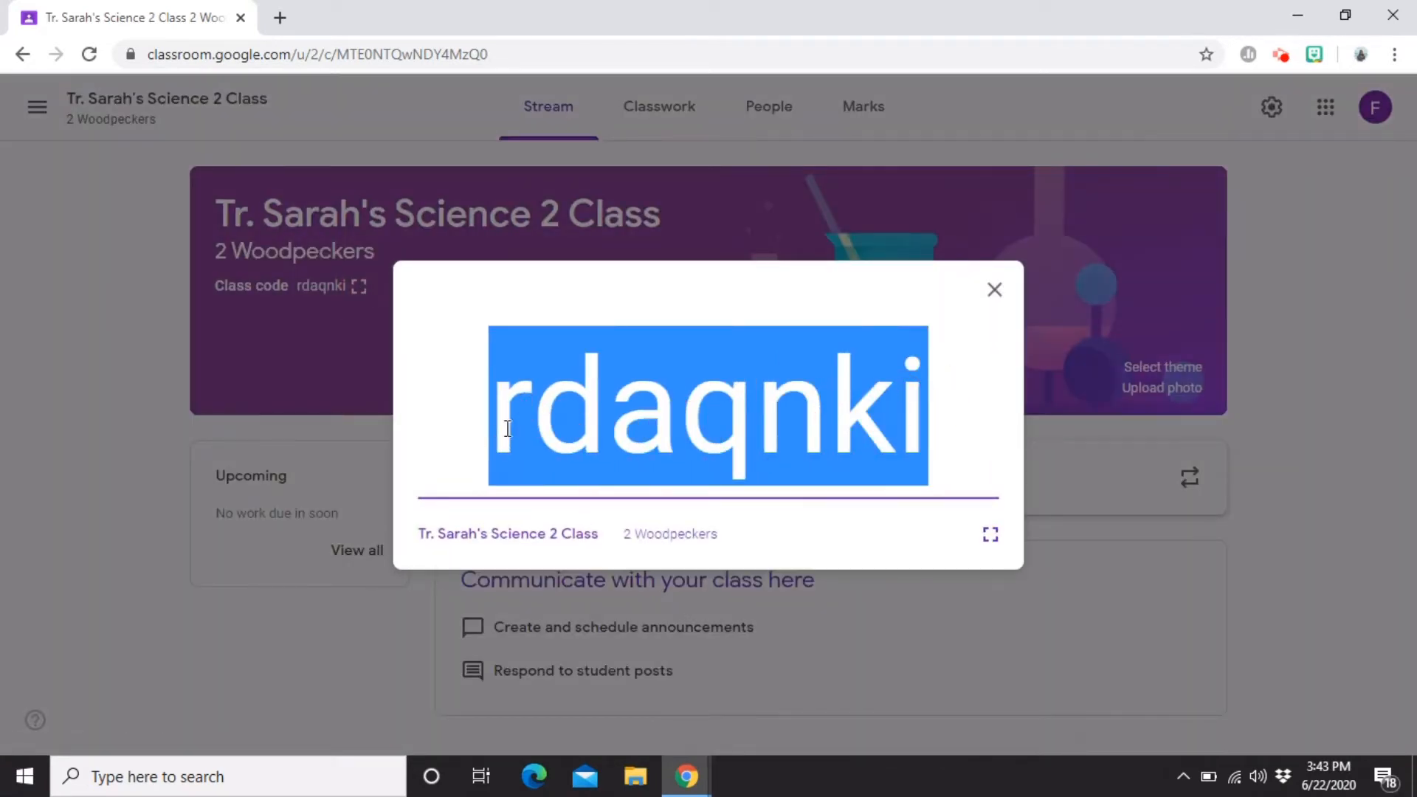
right_click(573, 440)
click(659, 464)
click(1266, 598)
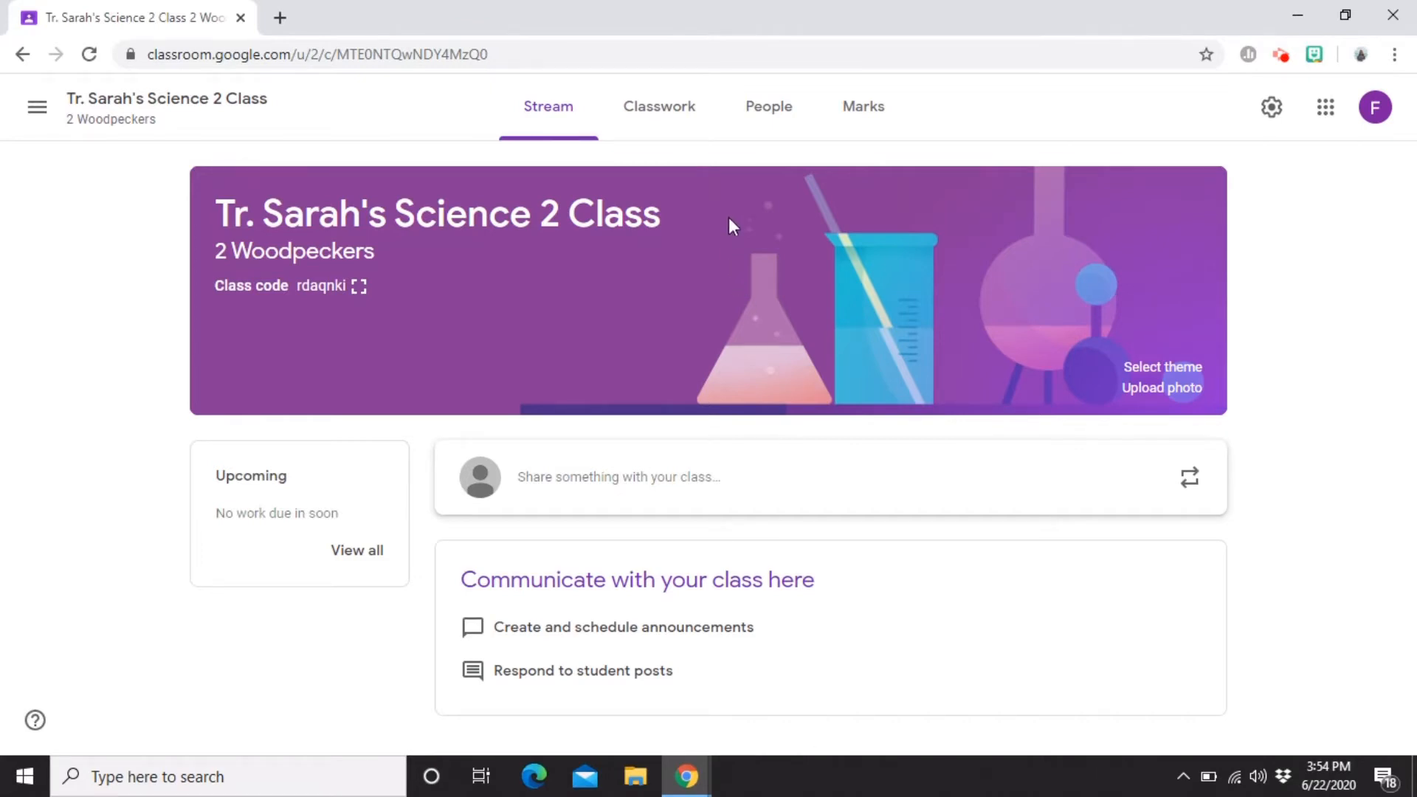
Step: Check the class's list of teachers and students, and return to the Stream page
click(764, 113)
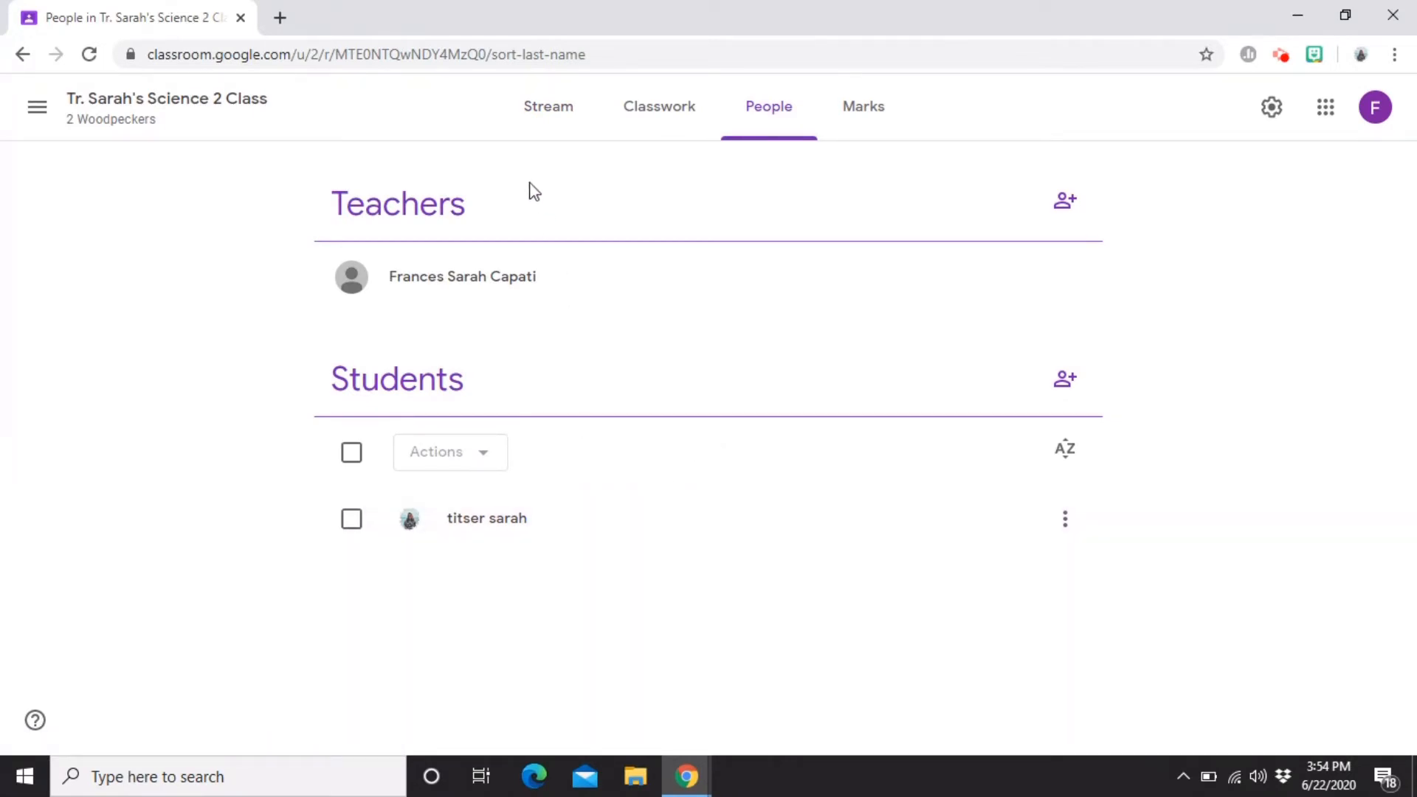
click(551, 115)
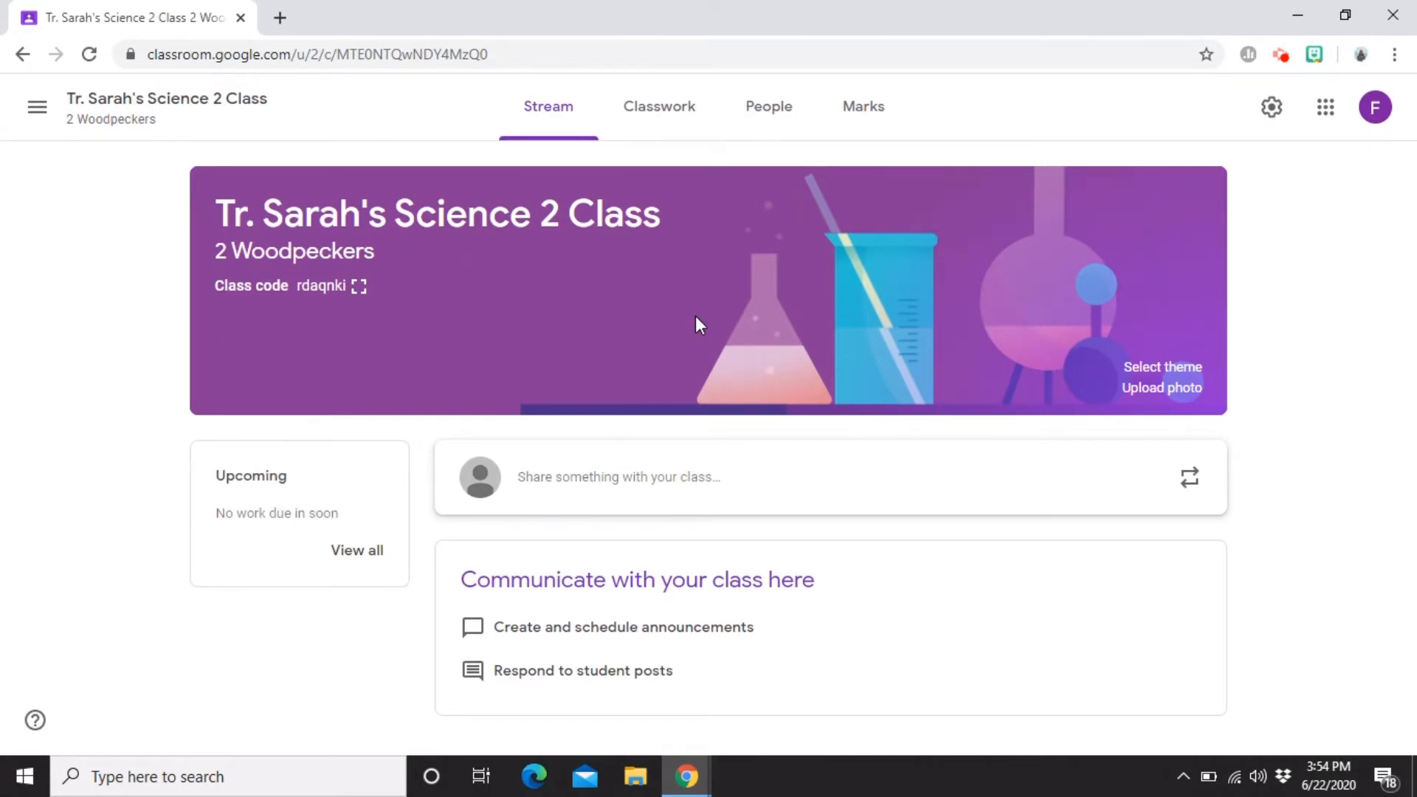
Step: Browse the class theme gallery through the General, English & History, Math & Science, Arts, Sports and Other categories
click(1190, 379)
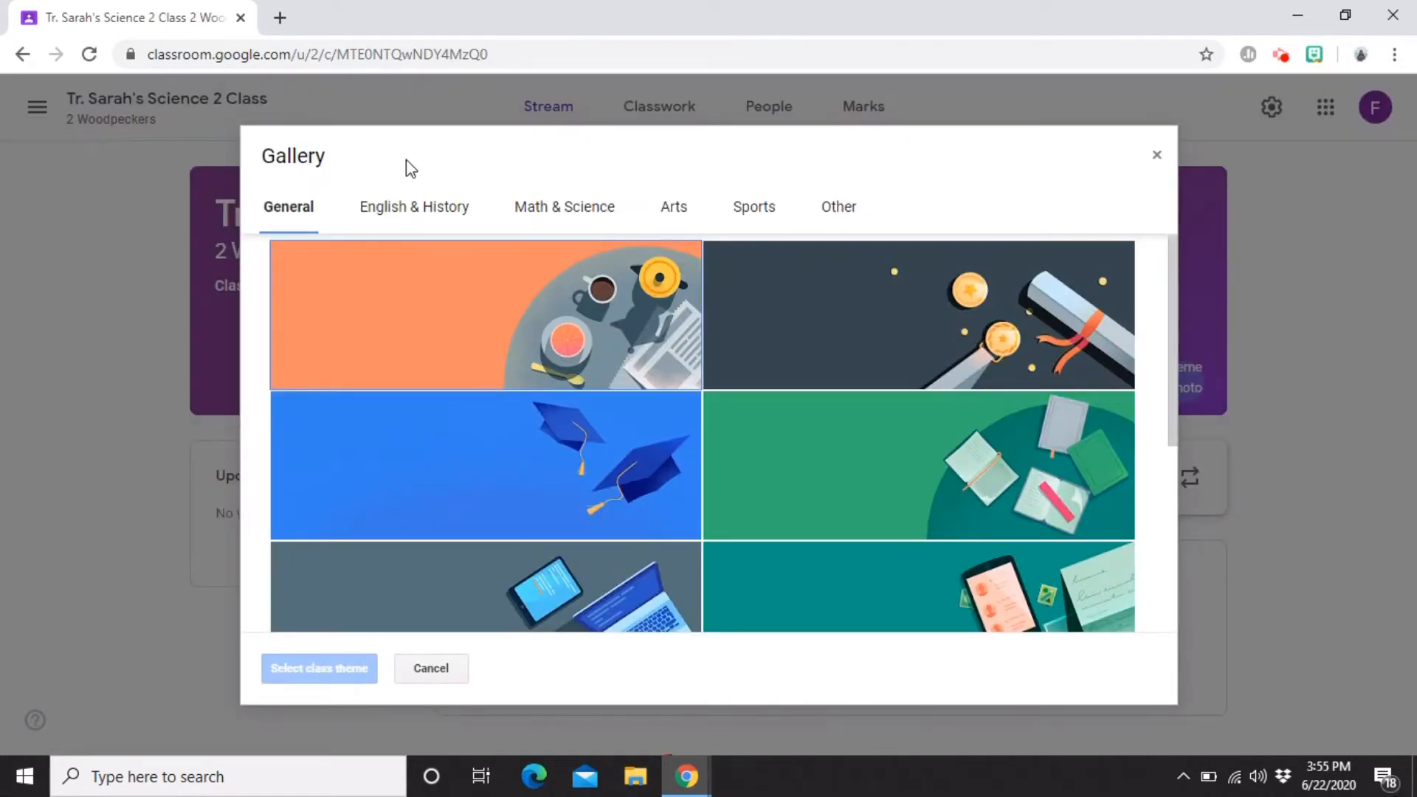
click(684, 416)
scroll(686, 416, down, 2)
scroll(664, 384, down, 2)
click(414, 207)
scroll(730, 295, down, 3)
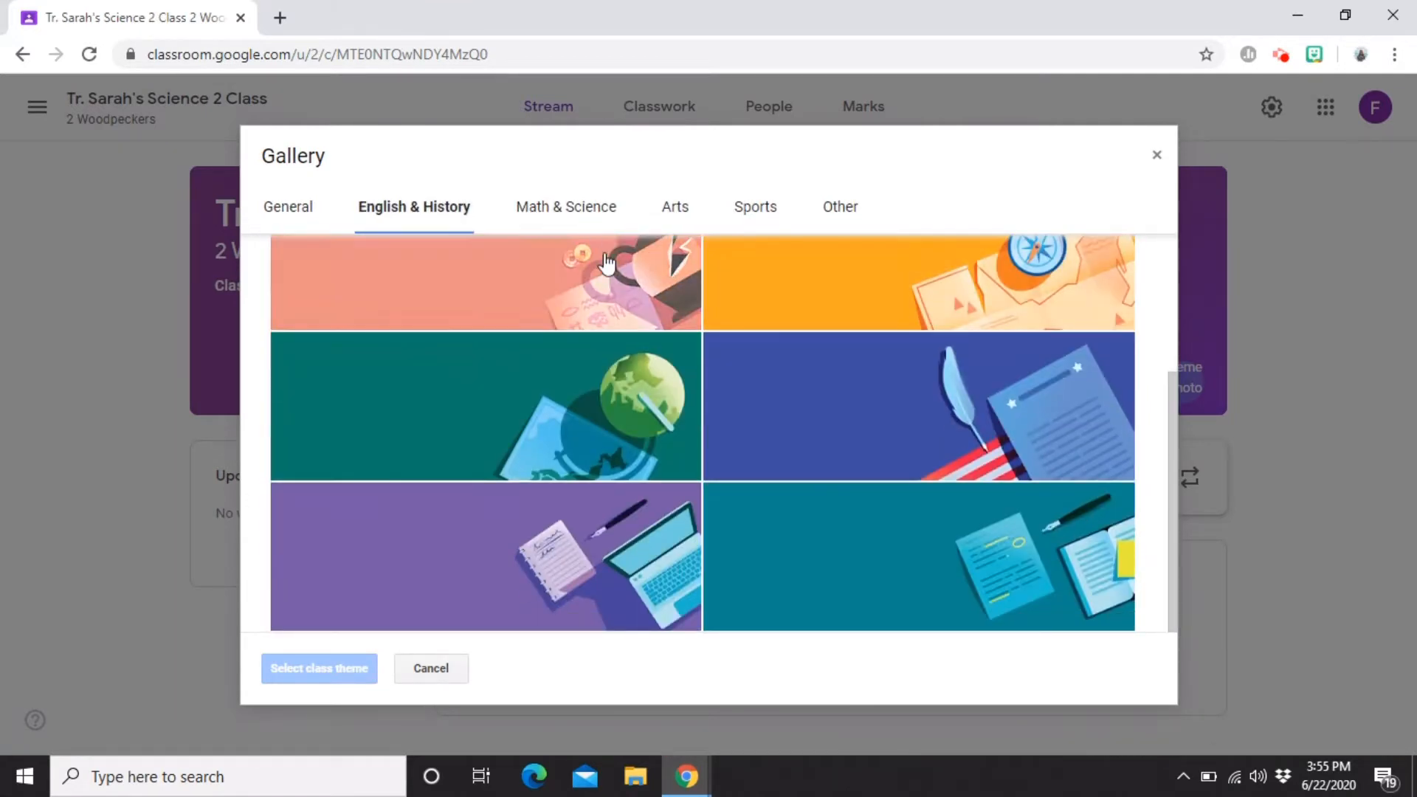
click(566, 207)
scroll(626, 347, down, 1)
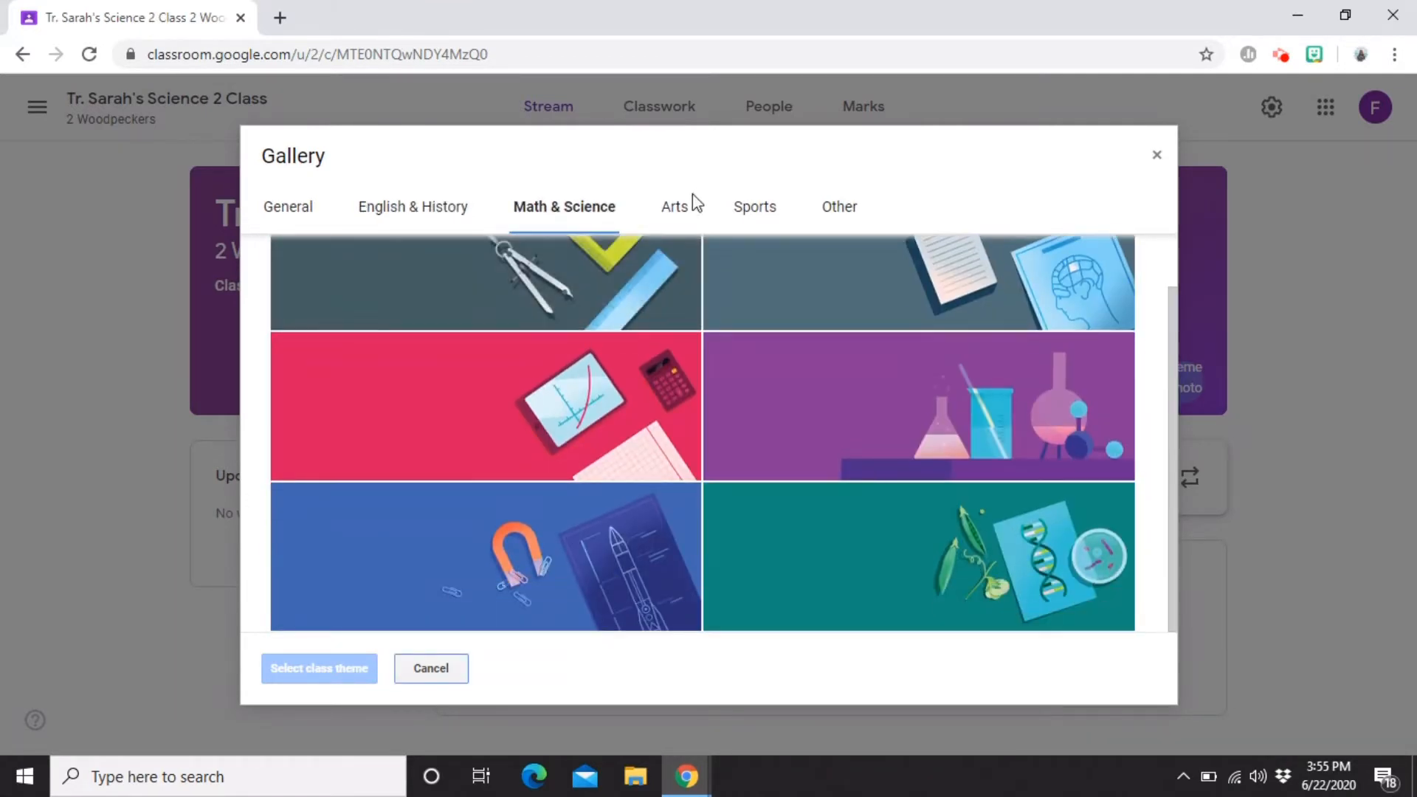
click(673, 207)
scroll(675, 318, down, 5)
click(754, 207)
scroll(739, 319, down, 5)
scroll(744, 313, down, 3)
click(839, 206)
scroll(762, 339, down, 5)
Step: Apply the green Math & Science theme with pea pods and a DNA strand to the class
click(577, 210)
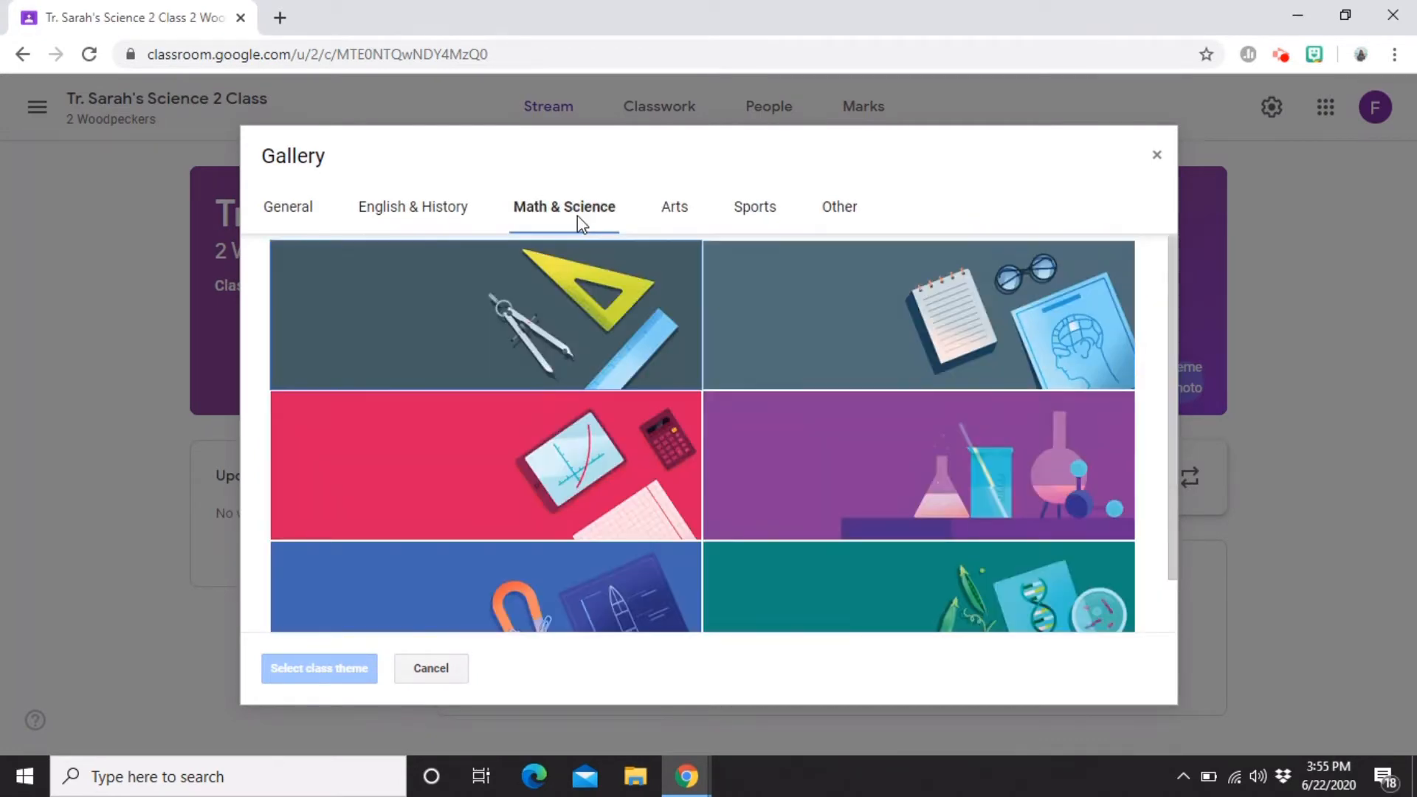
scroll(666, 515, down, 1)
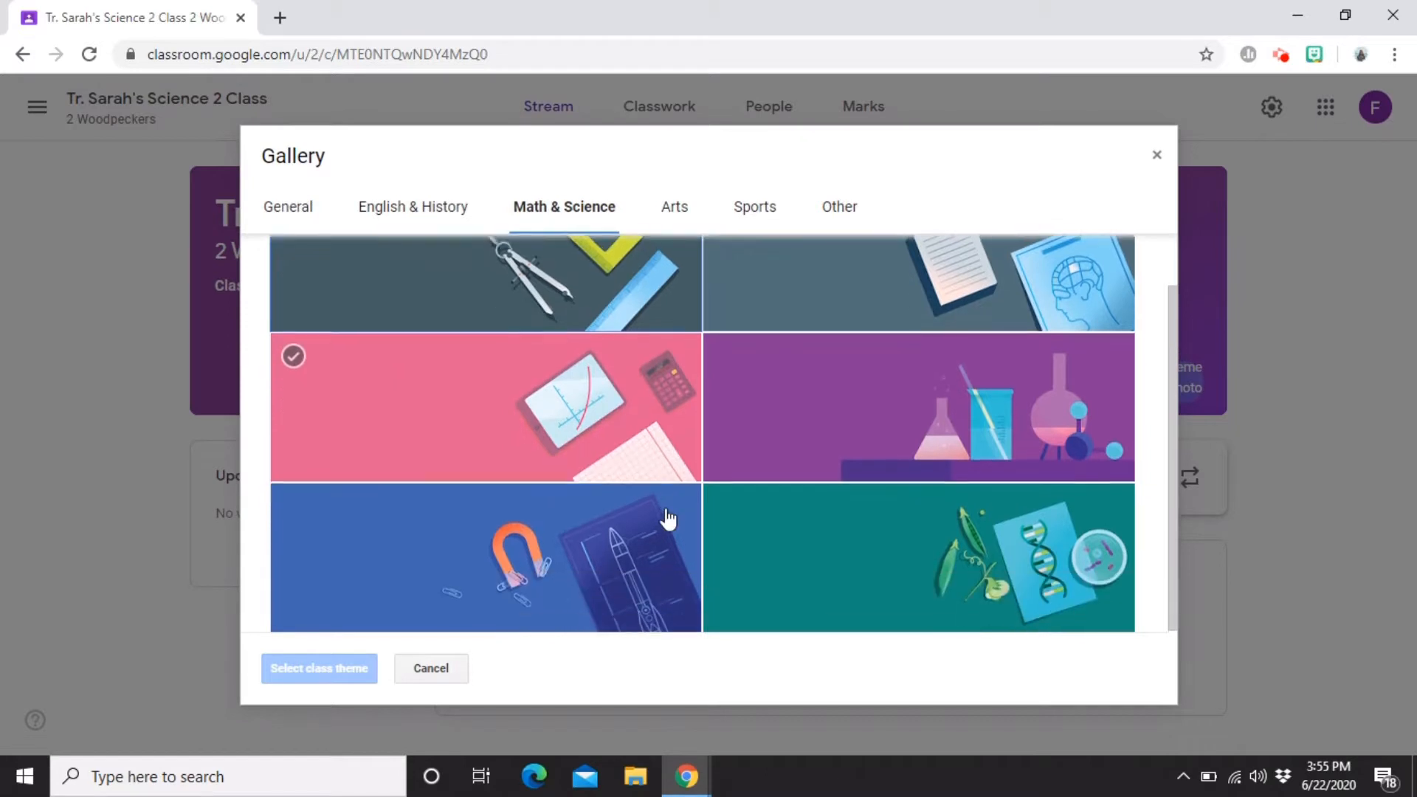
click(913, 573)
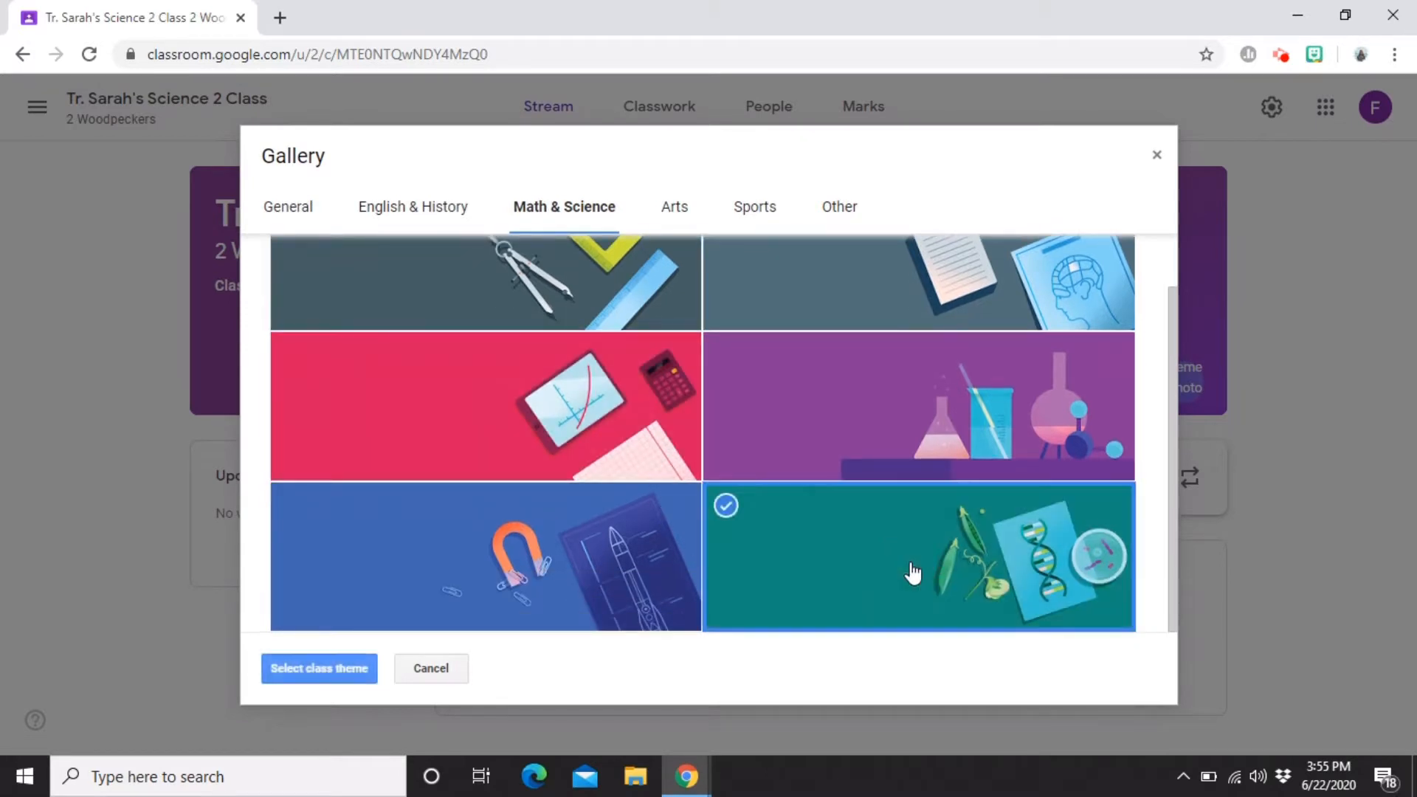
click(317, 670)
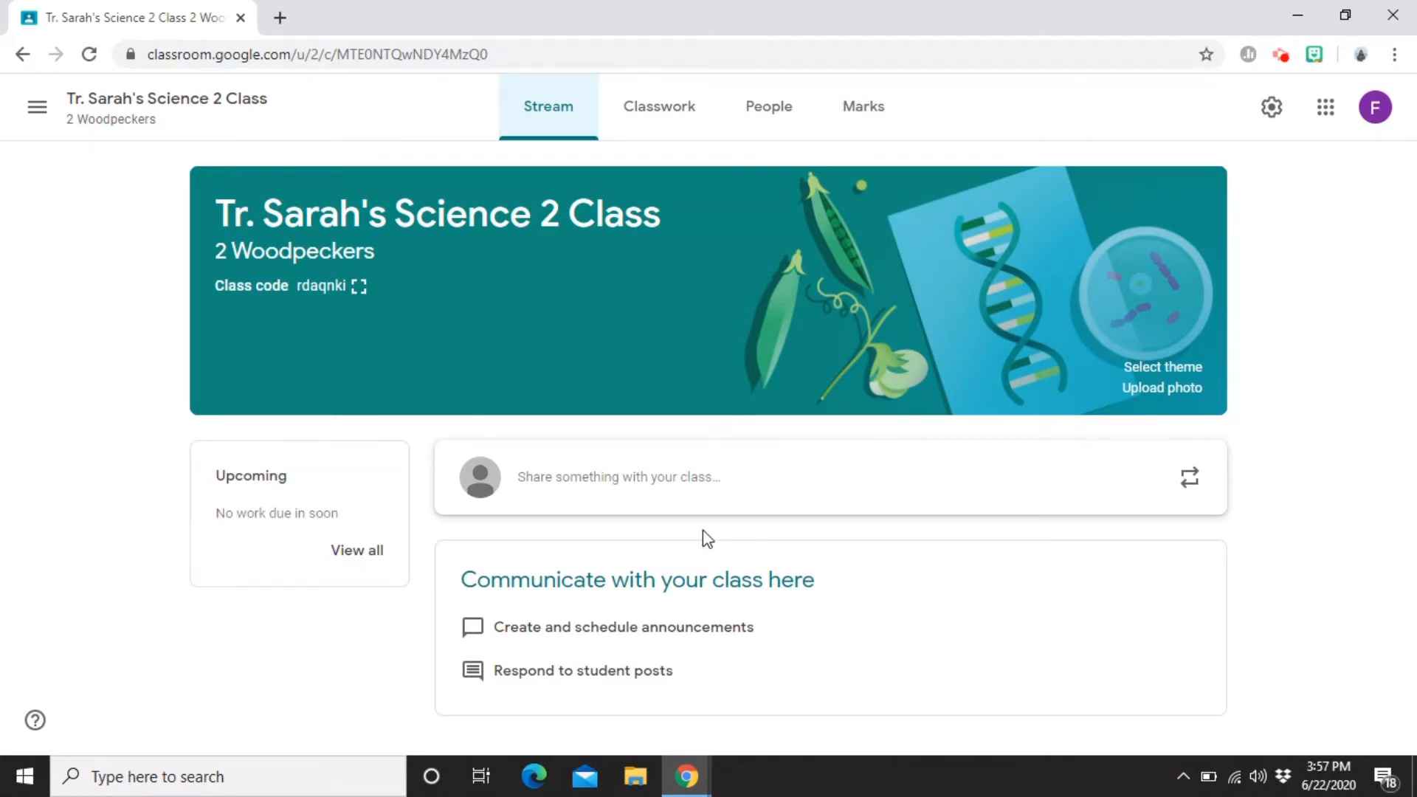
Step: Write an announcement for all students welcoming them to the teacher's Science Class, followed by a separate line "Hoping for a great year ahead!"
click(632, 490)
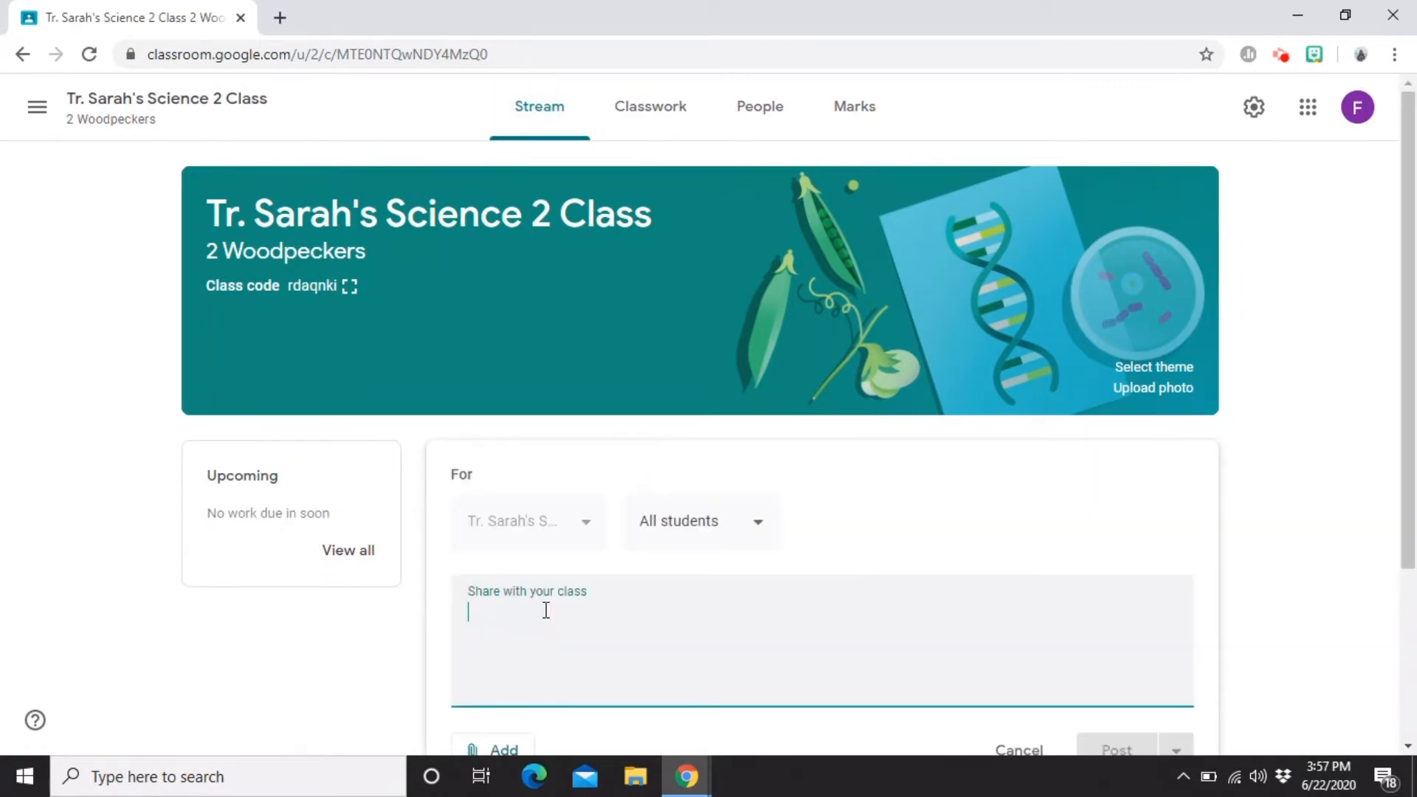
click(546, 608)
text(Welcome to Tr)
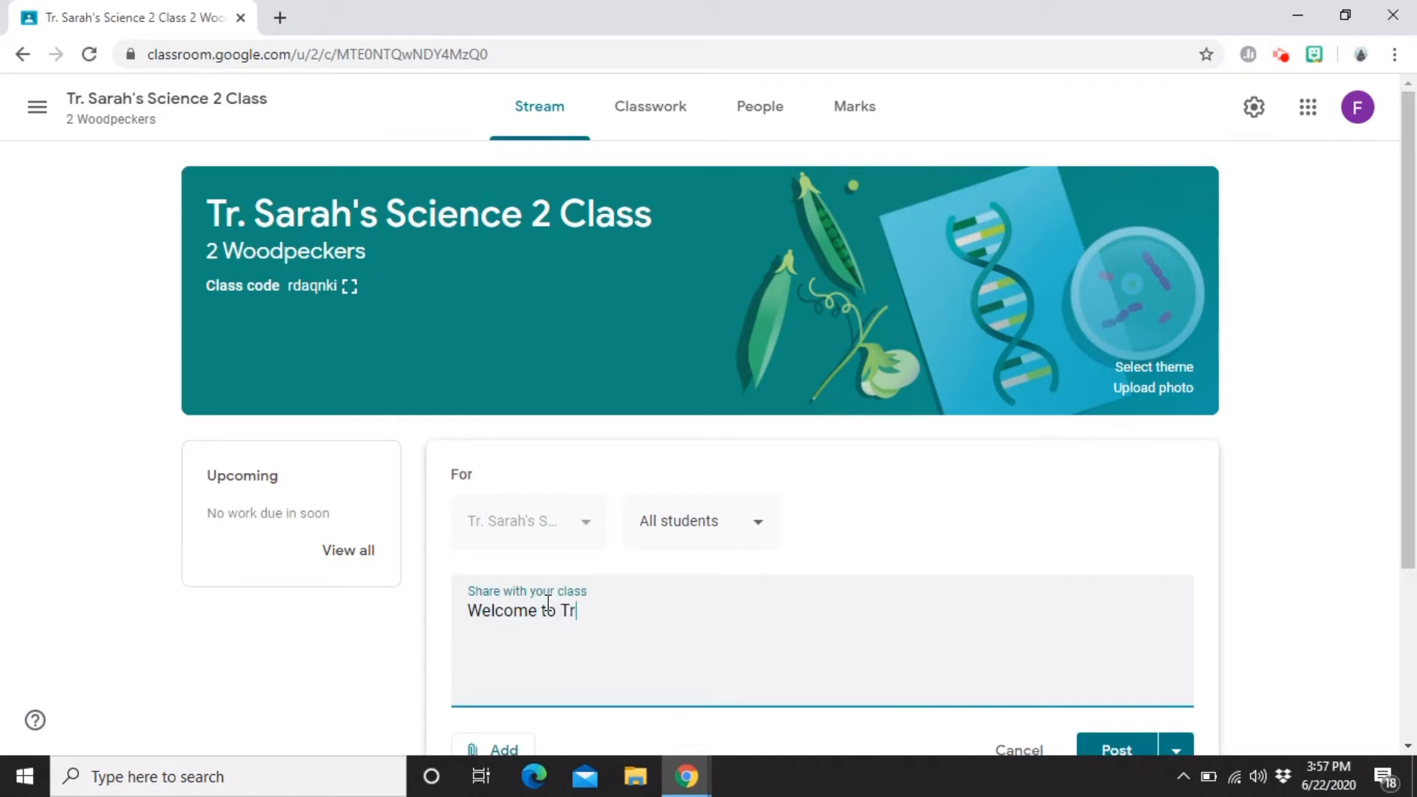
text(. Sarah's Science Class!)
key(Return)
key(Return)
text(Hoping for a gre)
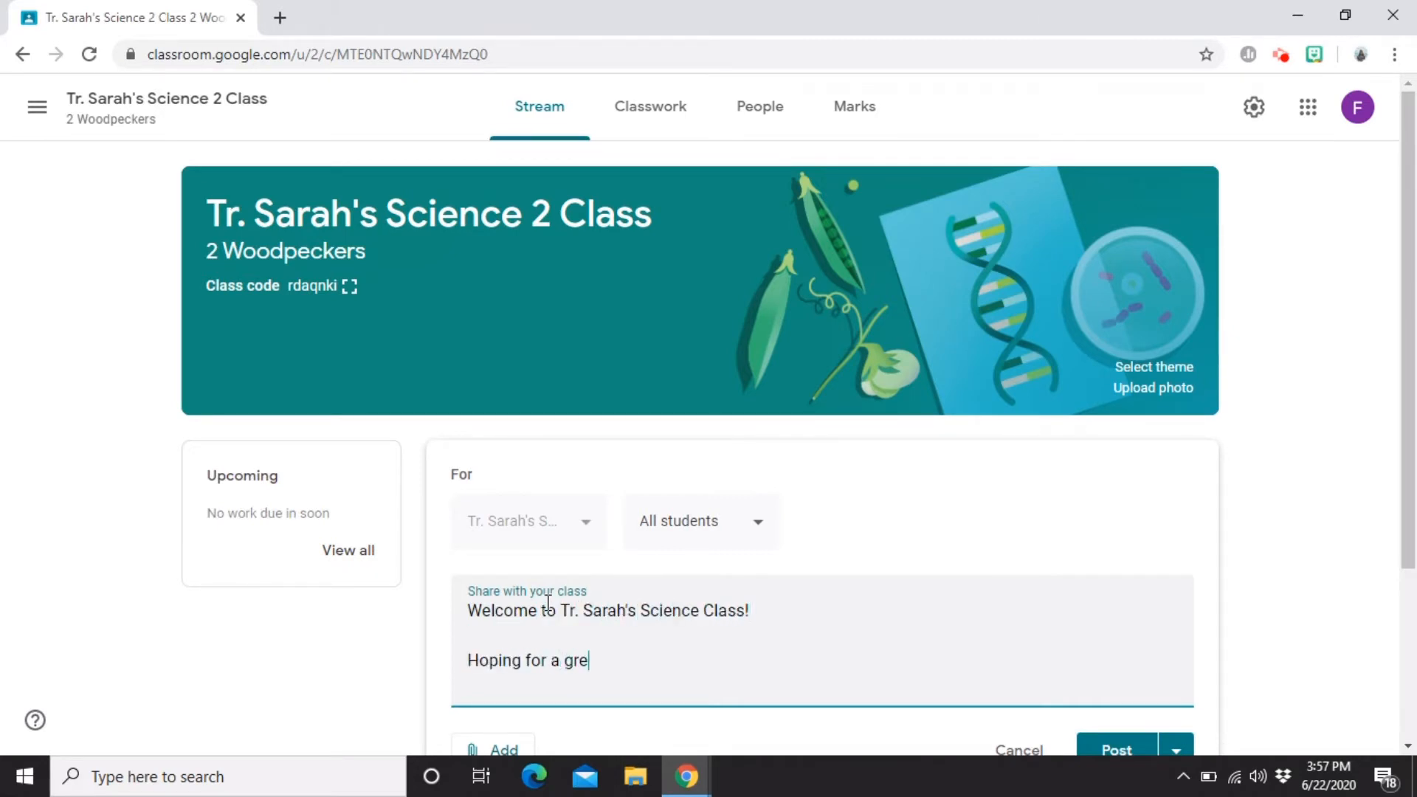
text(at year ahead!)
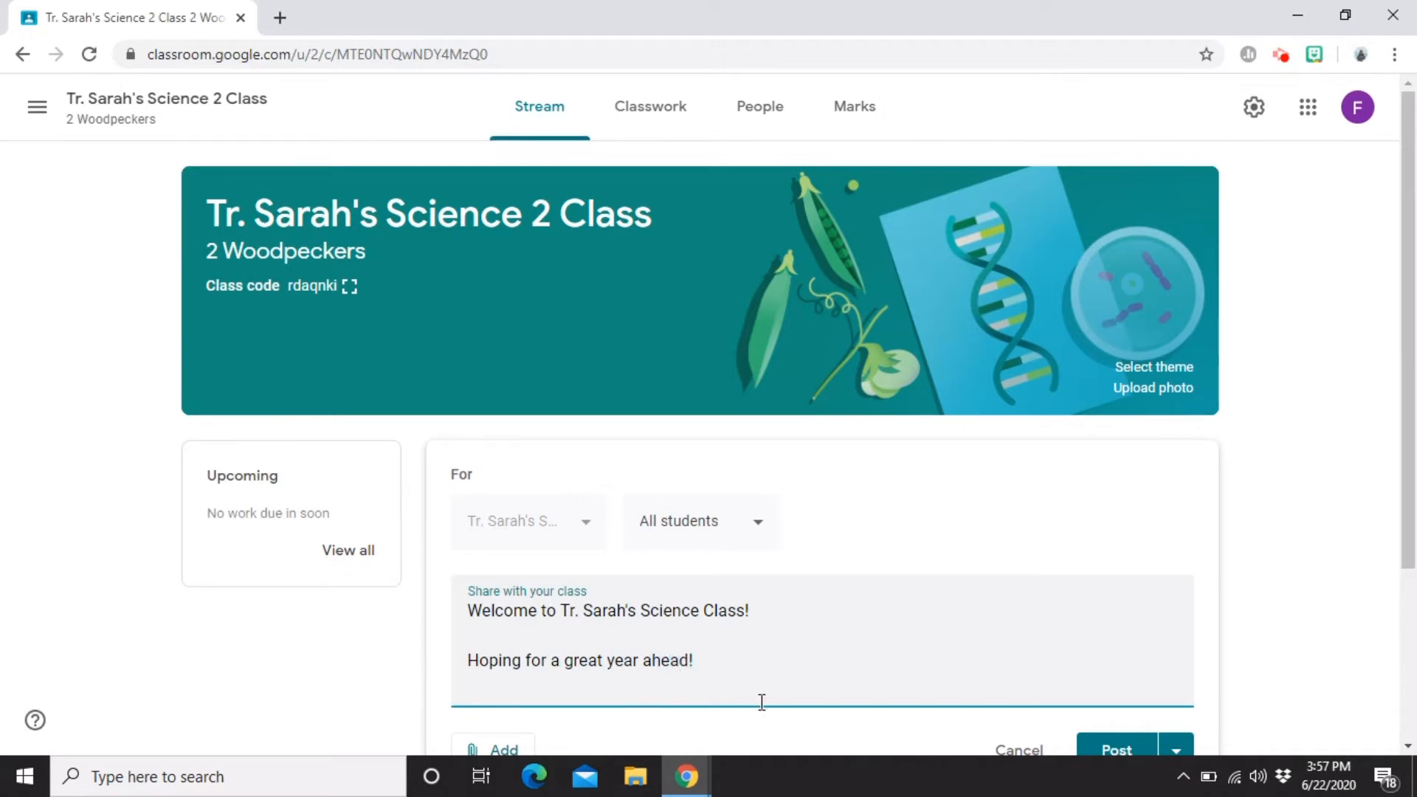
scroll(732, 700, down, 3)
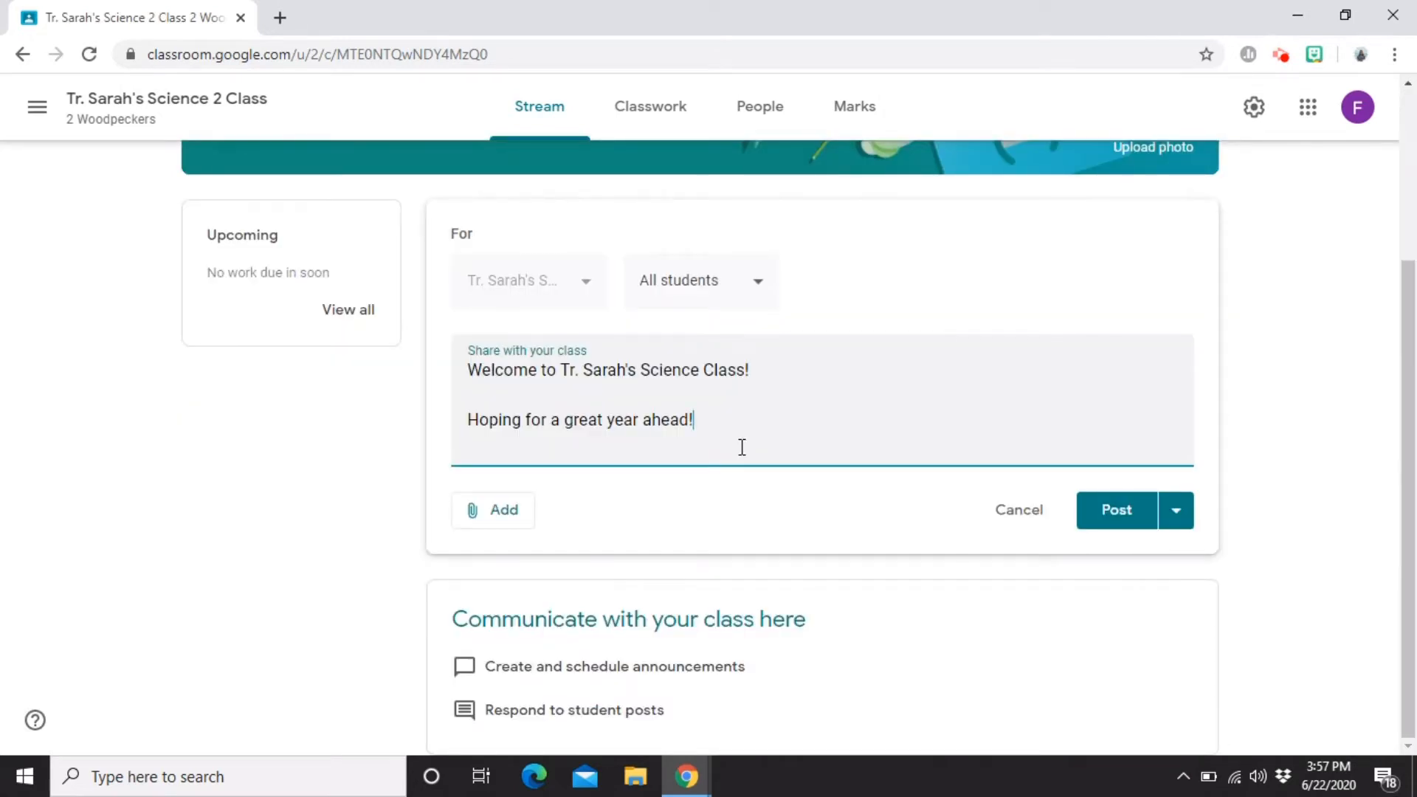
Step: Post the welcome announcement to the class stream for all students
click(510, 528)
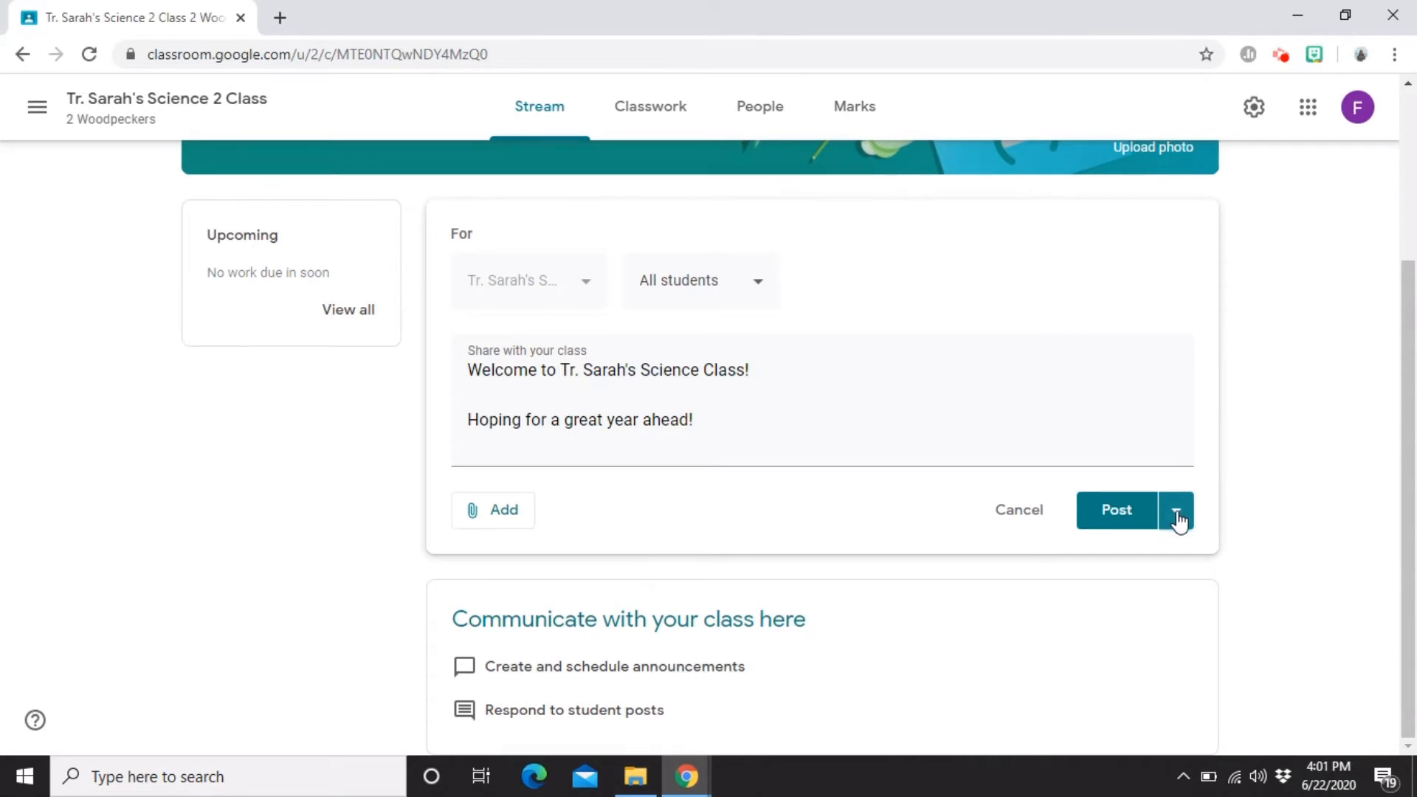
click(1176, 516)
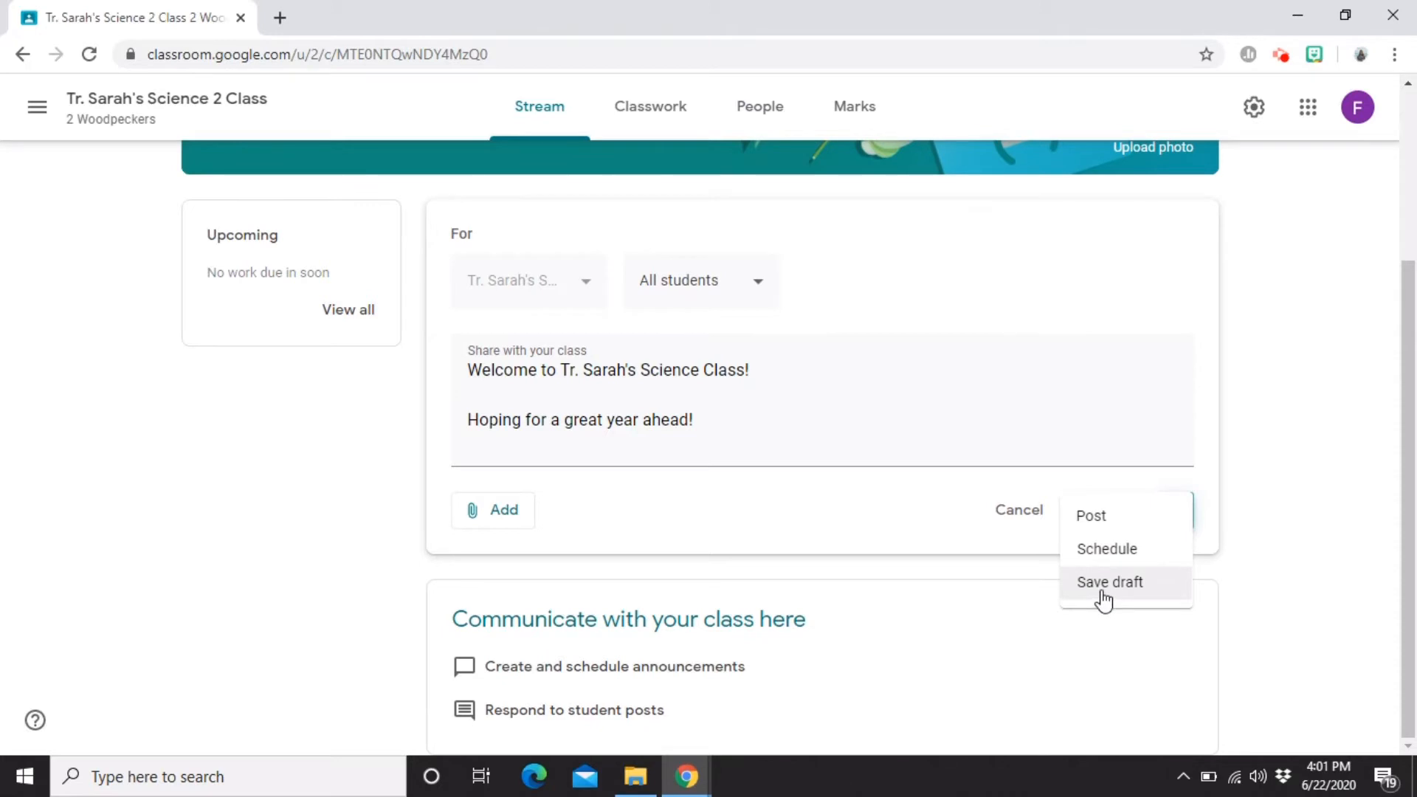
click(675, 510)
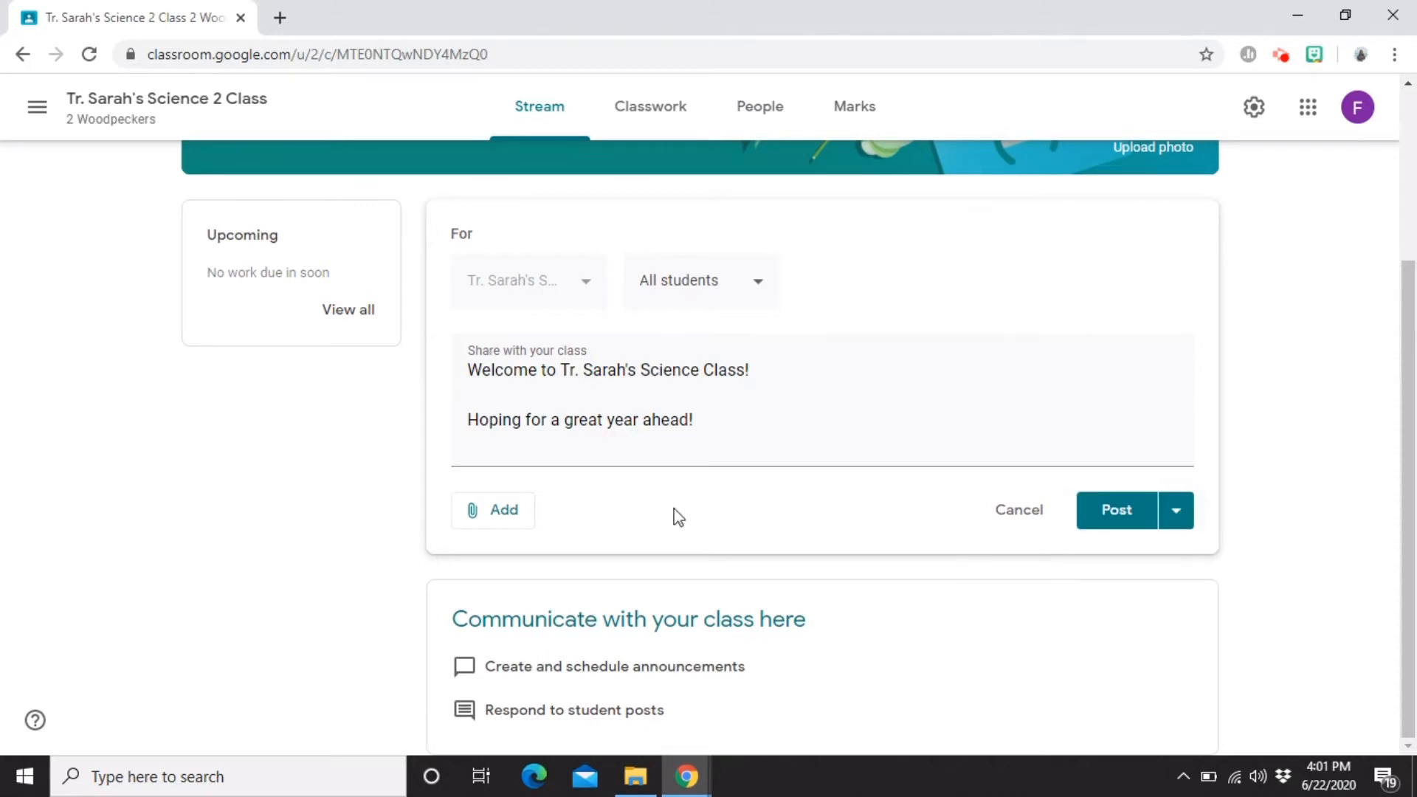
click(719, 290)
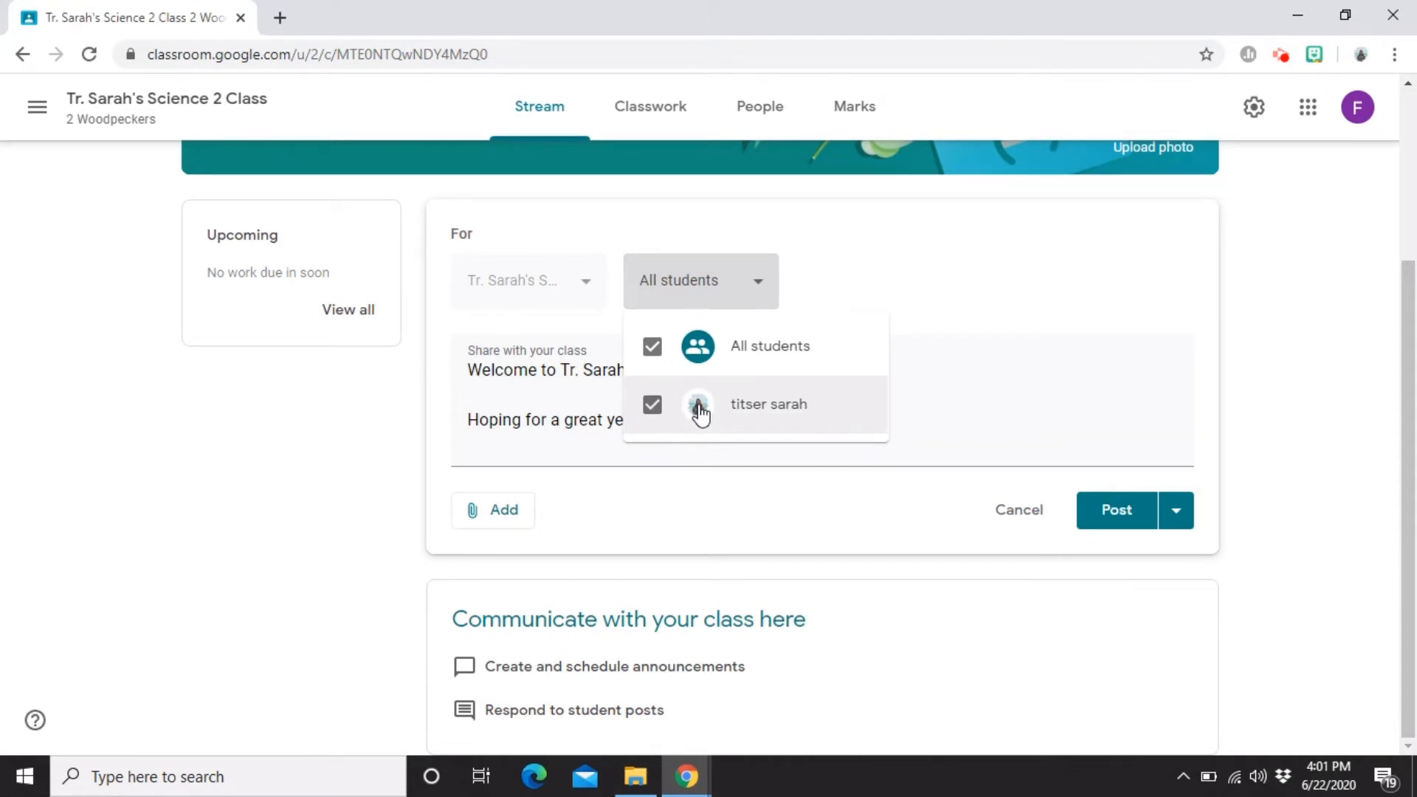
click(1111, 518)
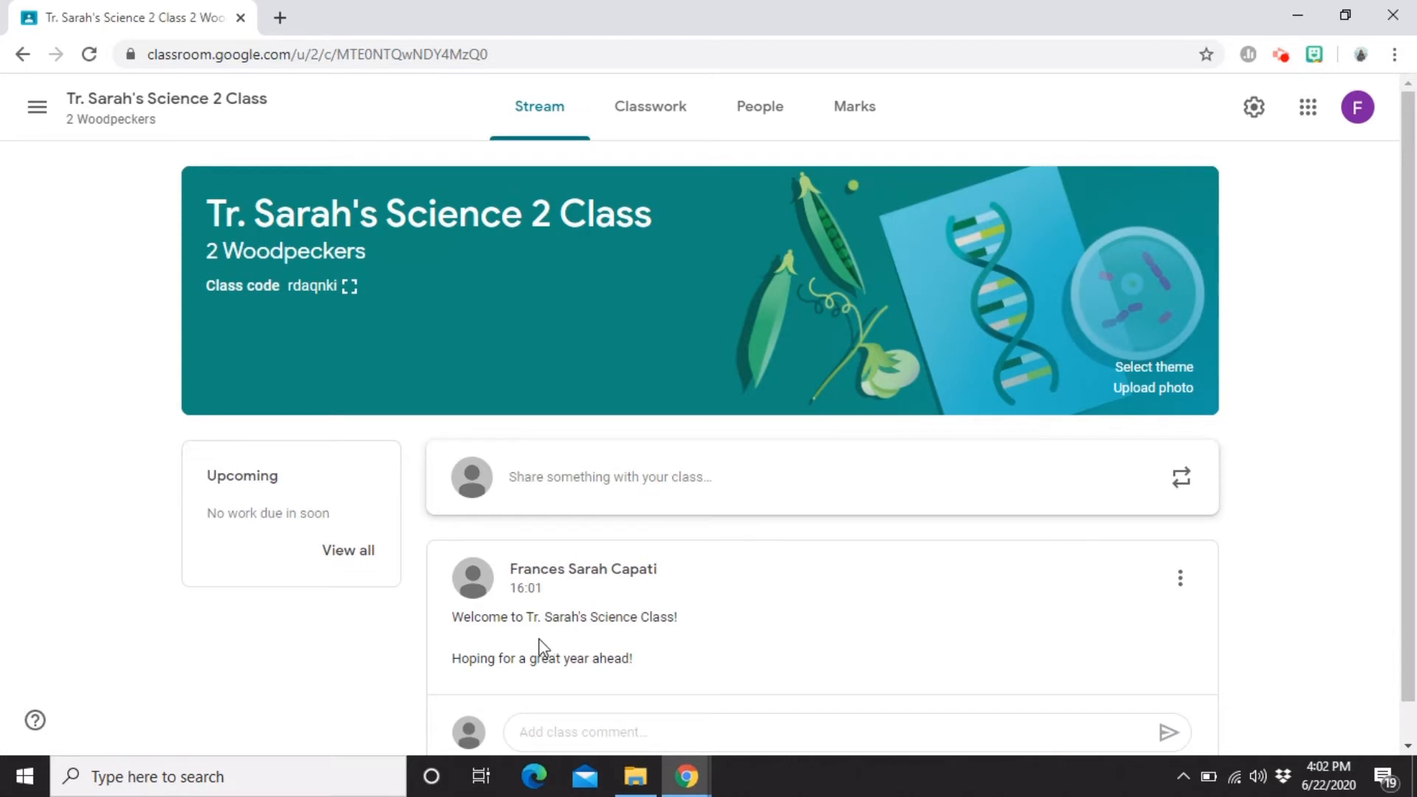
scroll(538, 648, down, 1)
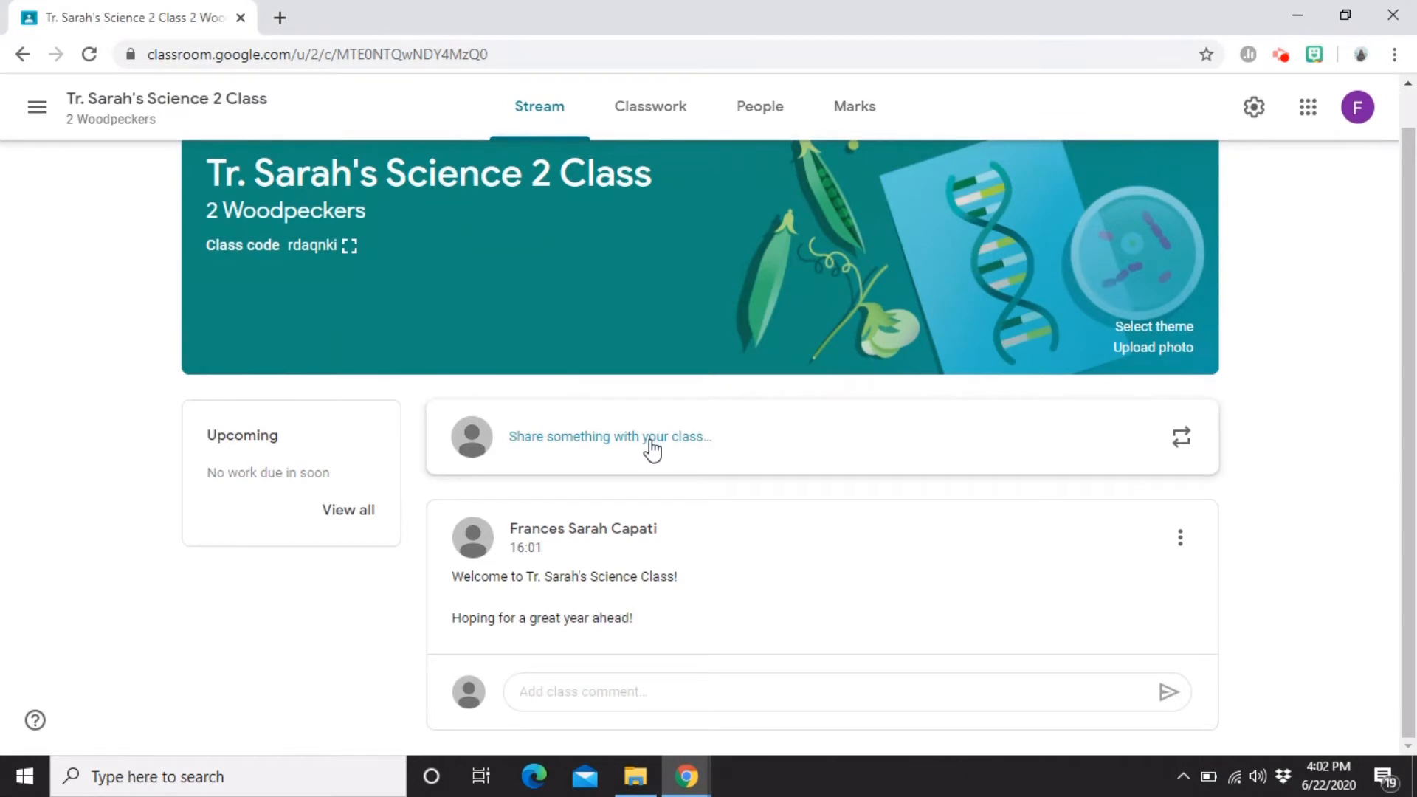
scroll(652, 446, up, 1)
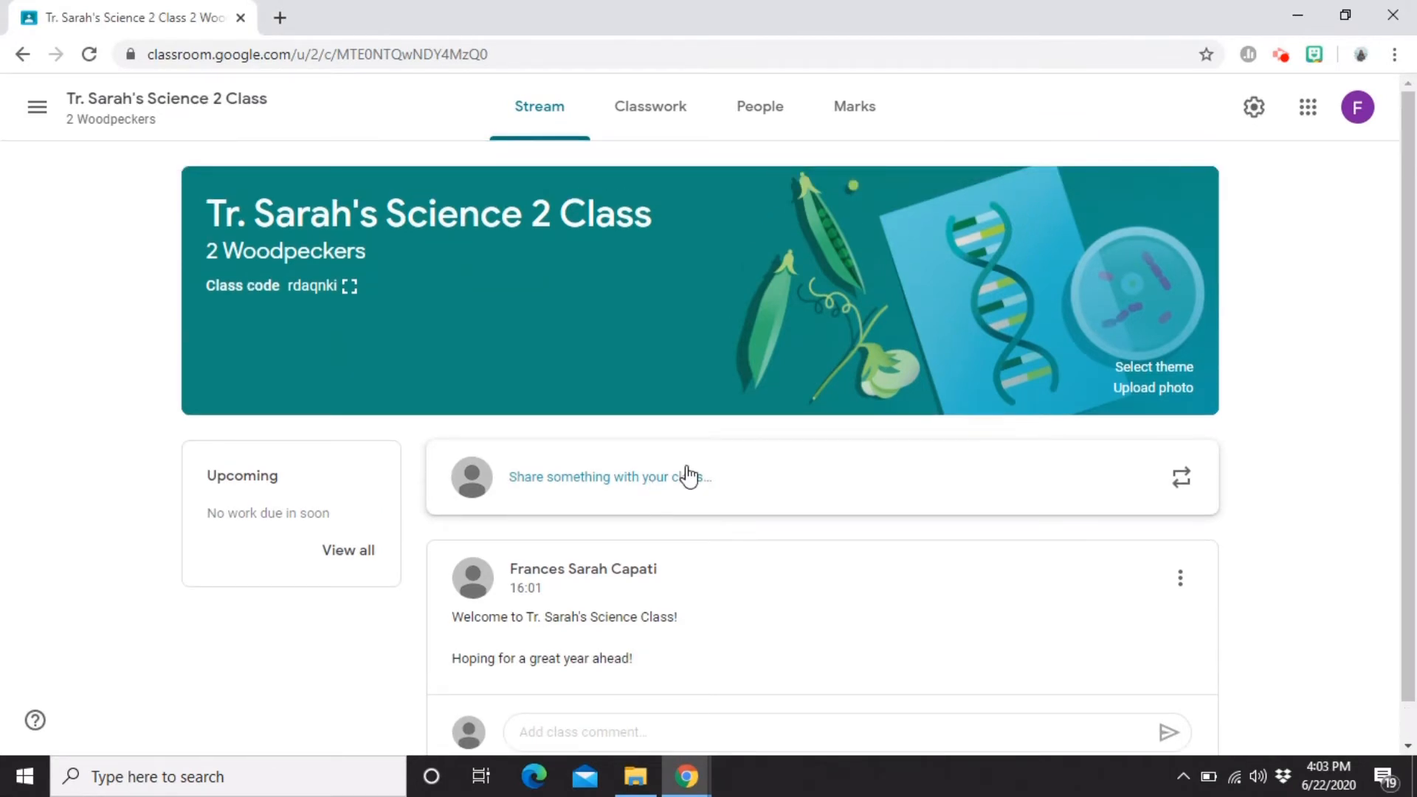
Step: Open the Classwork page and review the types of classwork that can be created, from Assignment to Topic
click(650, 131)
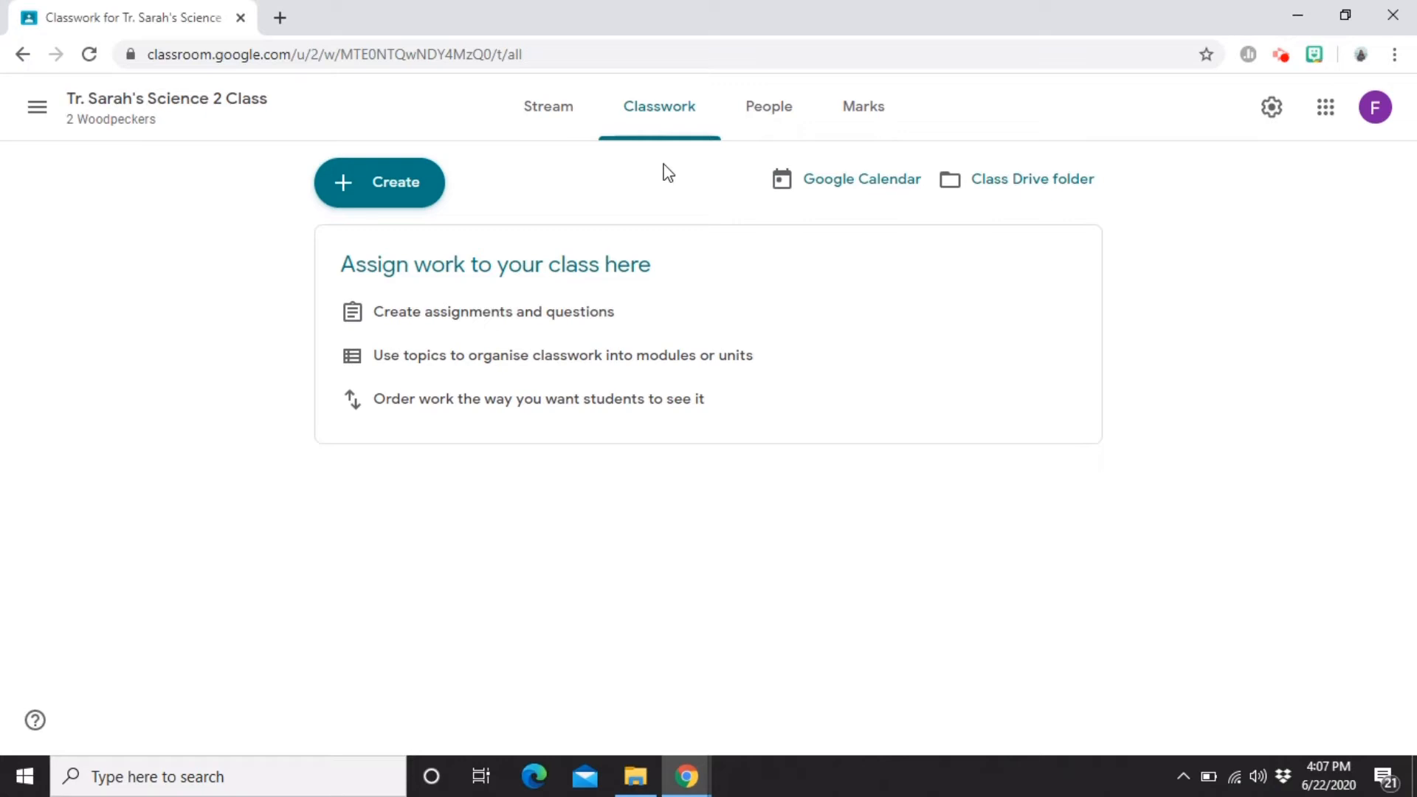
click(380, 191)
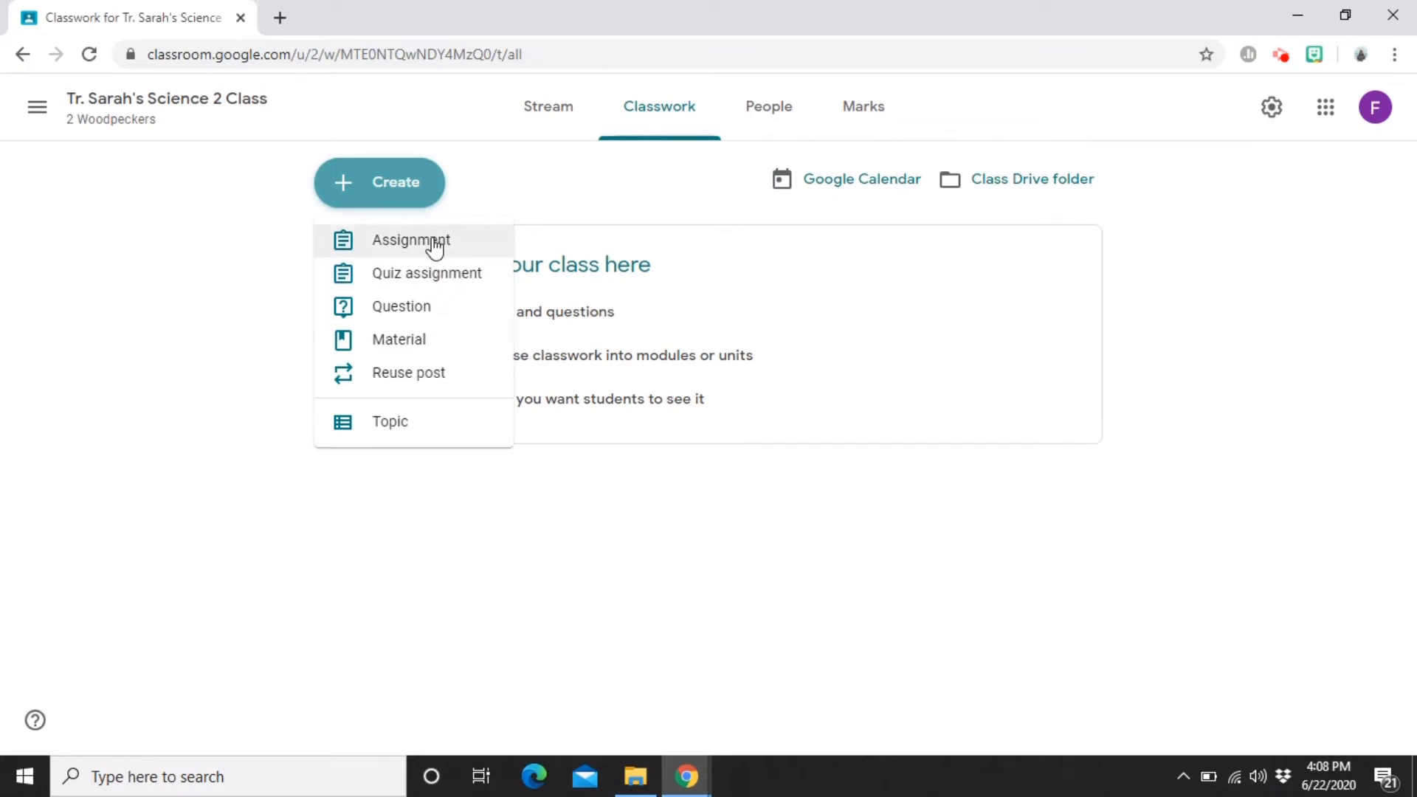
click(445, 283)
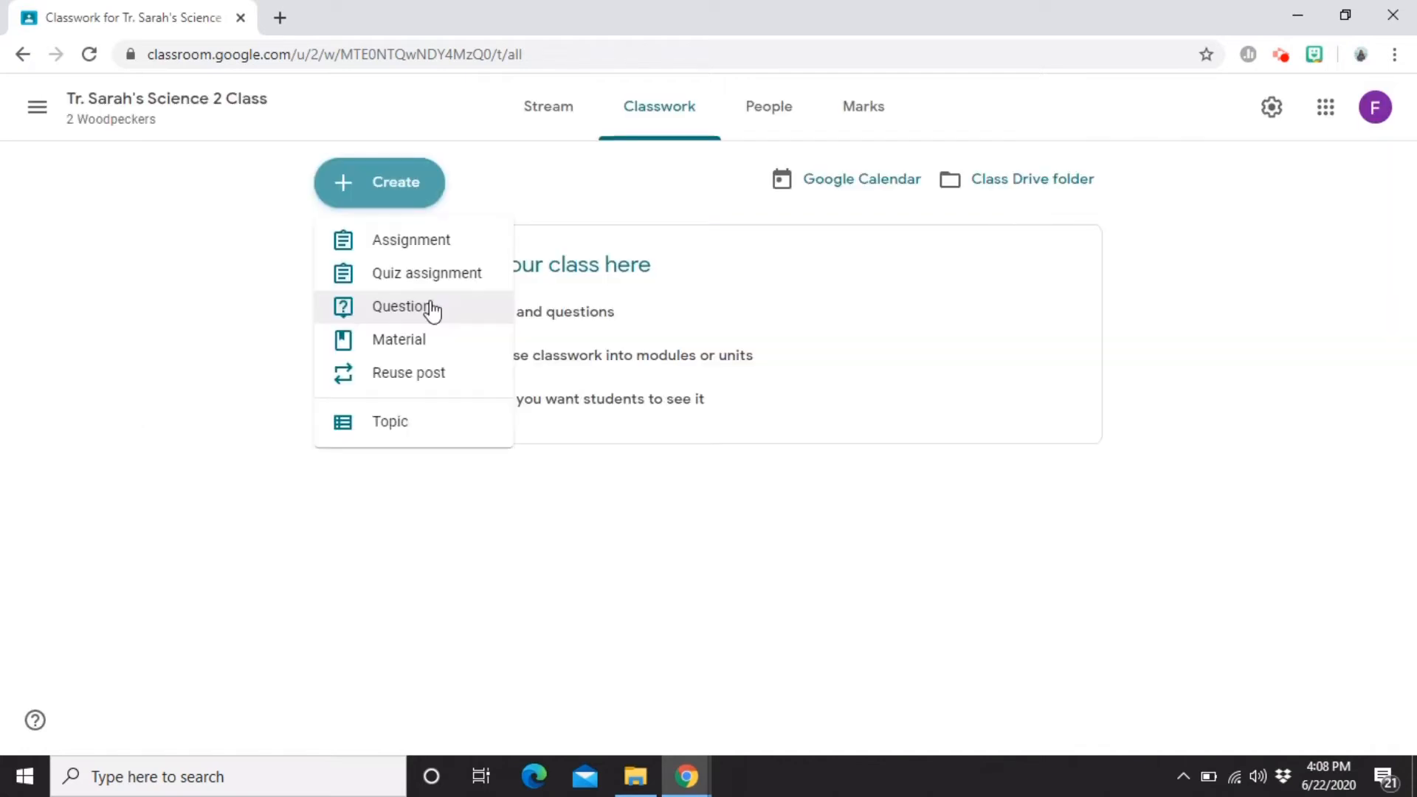
click(430, 305)
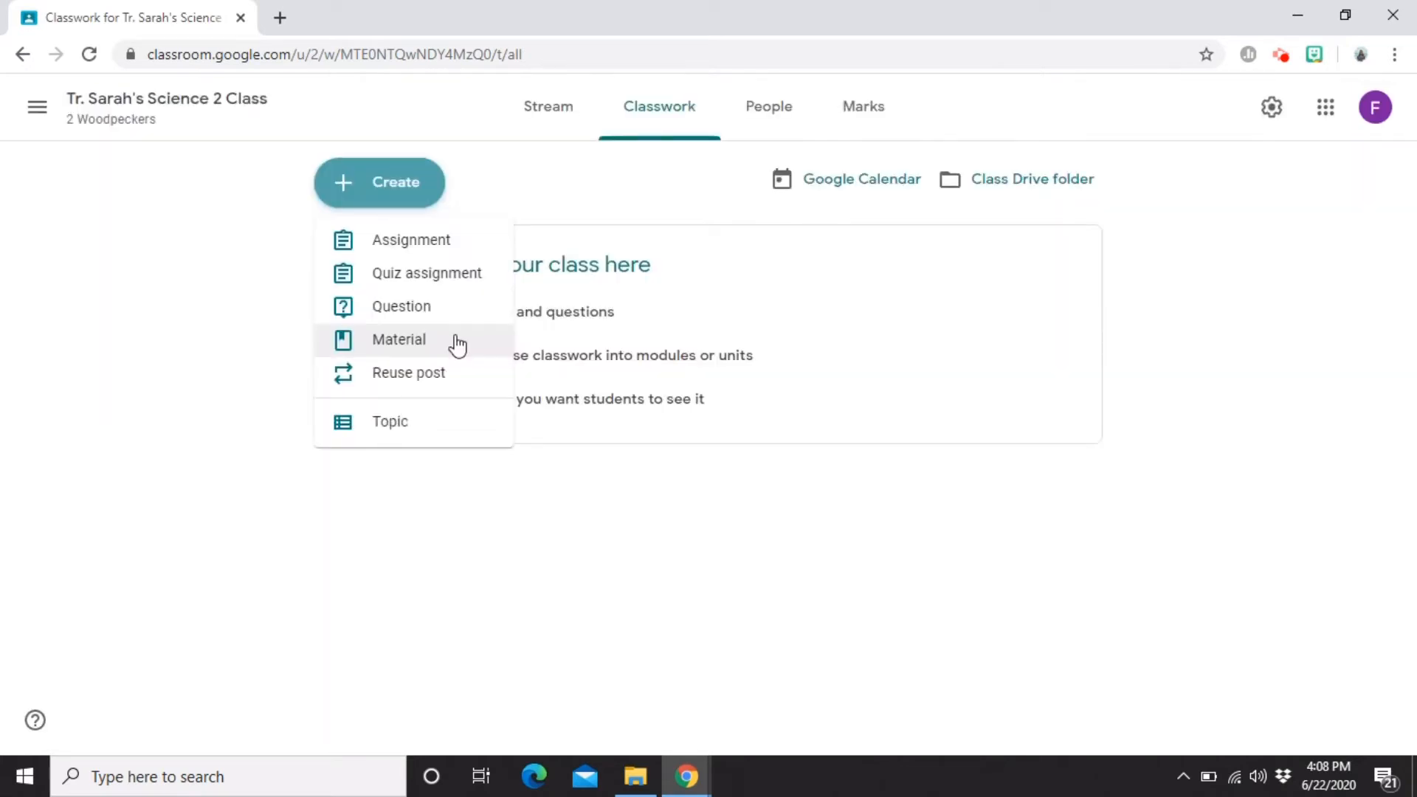
click(454, 341)
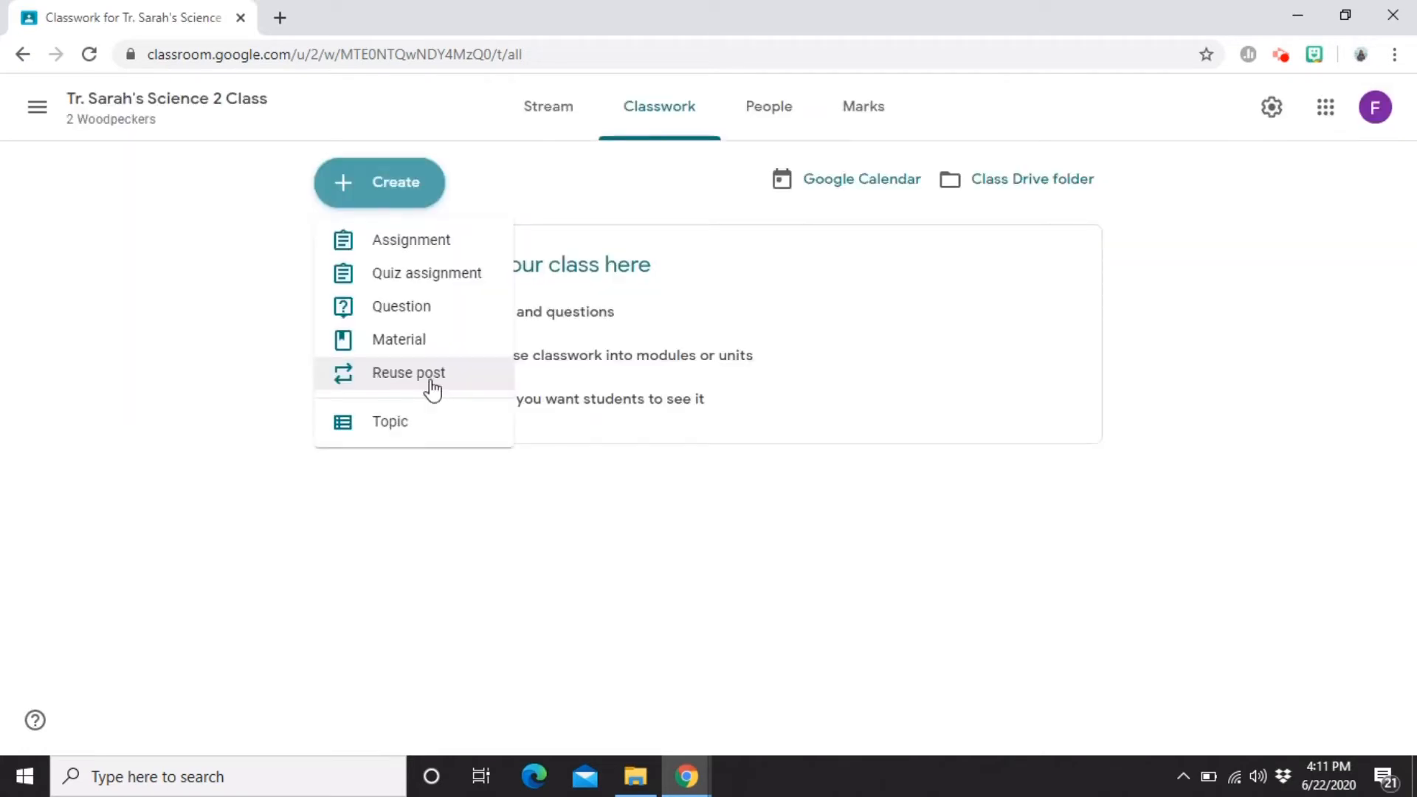
click(433, 386)
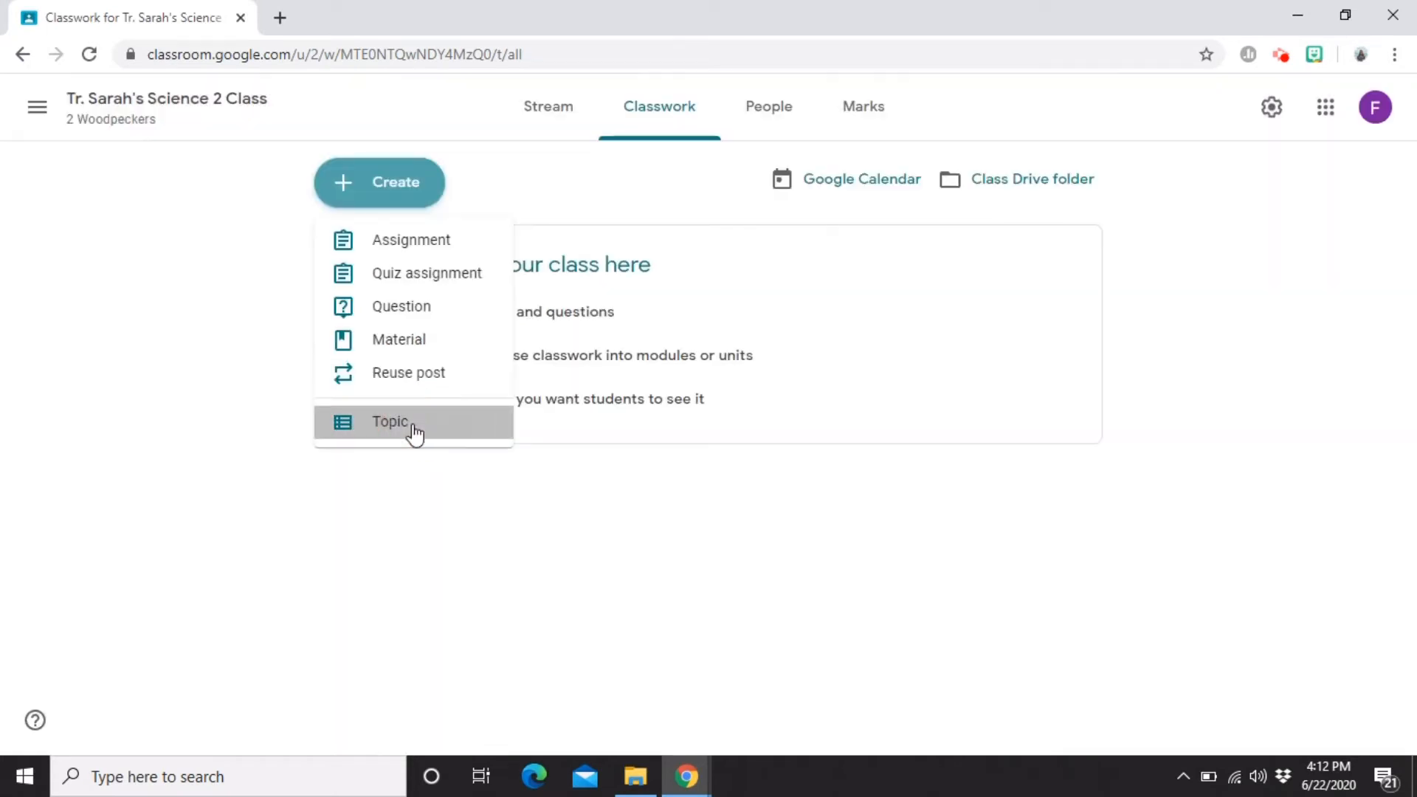
click(412, 432)
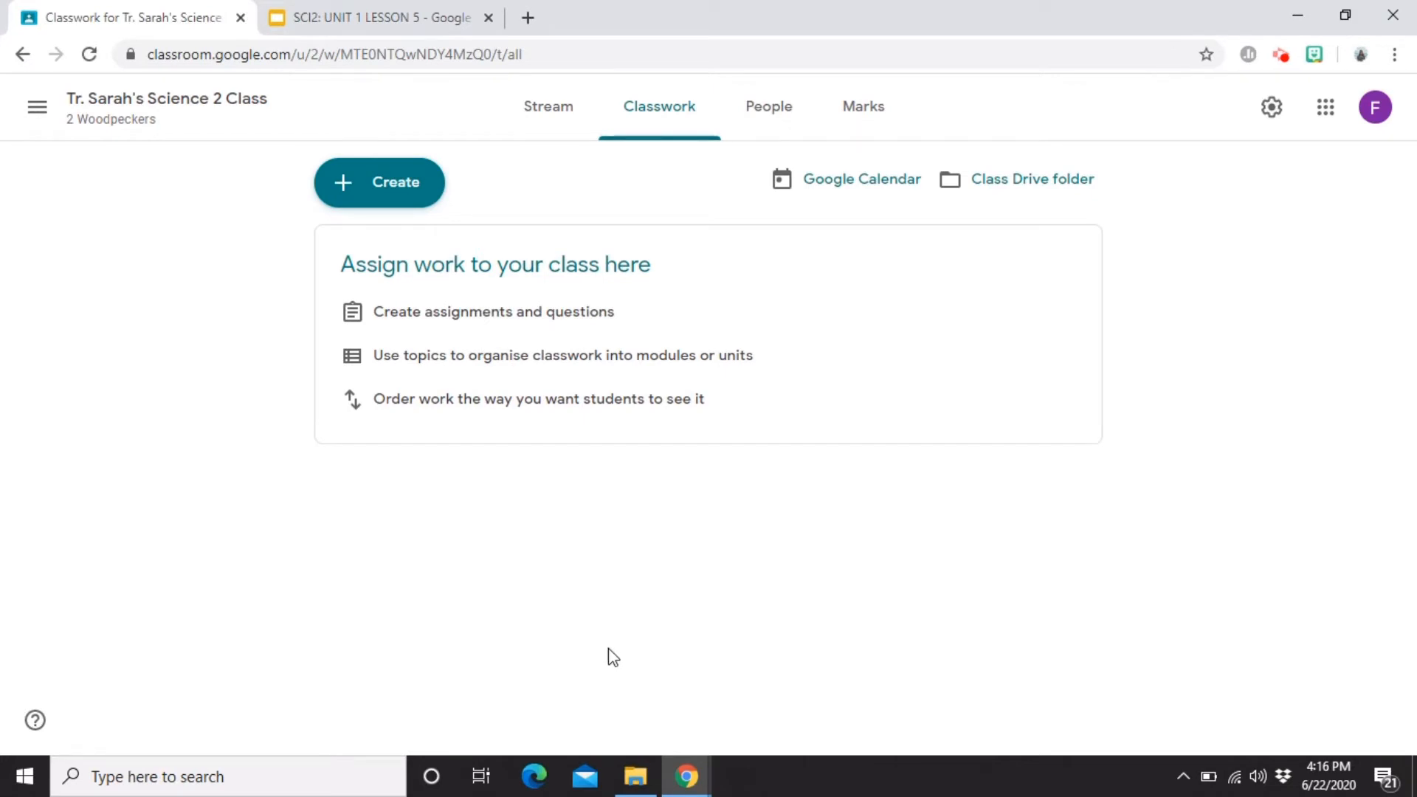
Step: Create a material titled "UNIT 1 LESSON 5 (Body Parts for Movement)" with the description "Study this material for our discussion tomorrow."
click(380, 199)
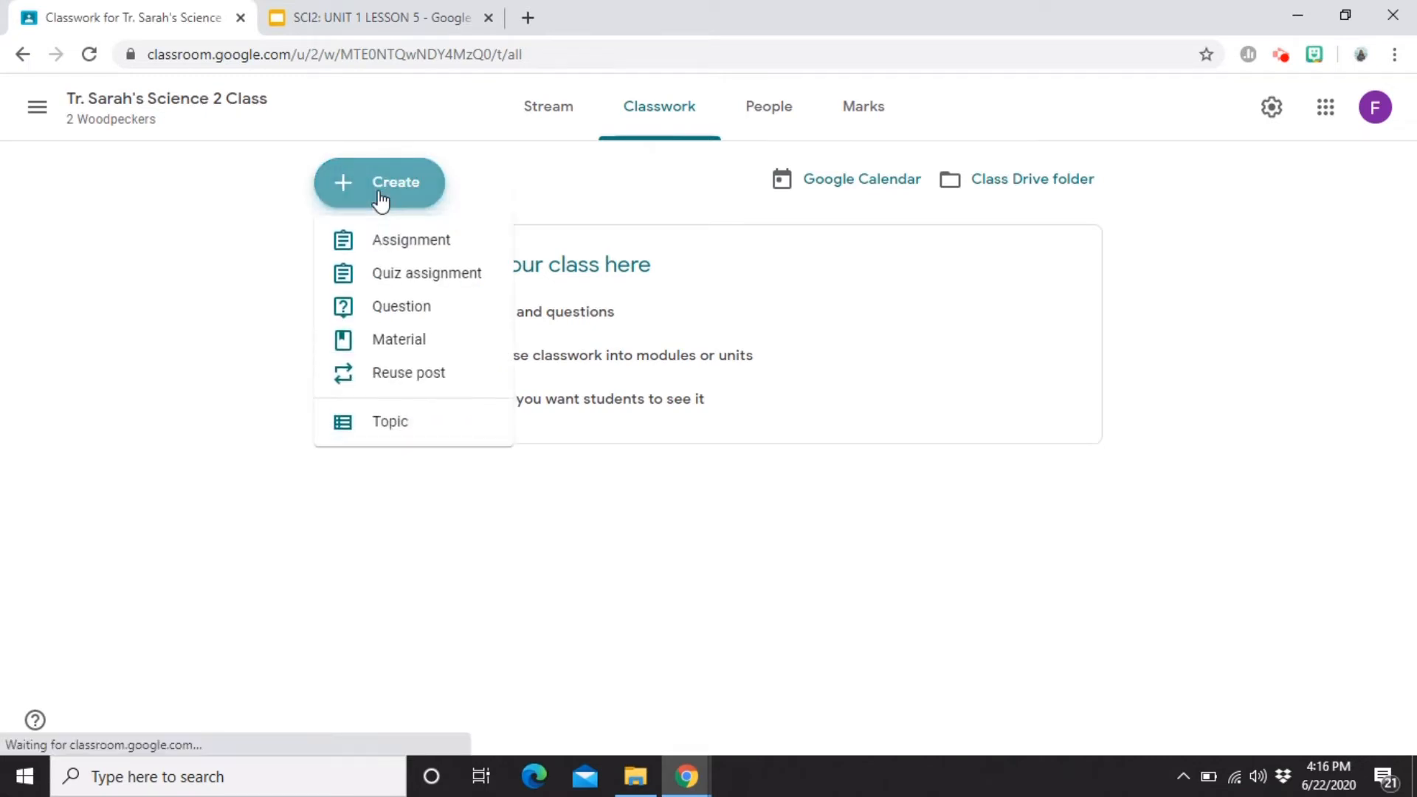
click(379, 347)
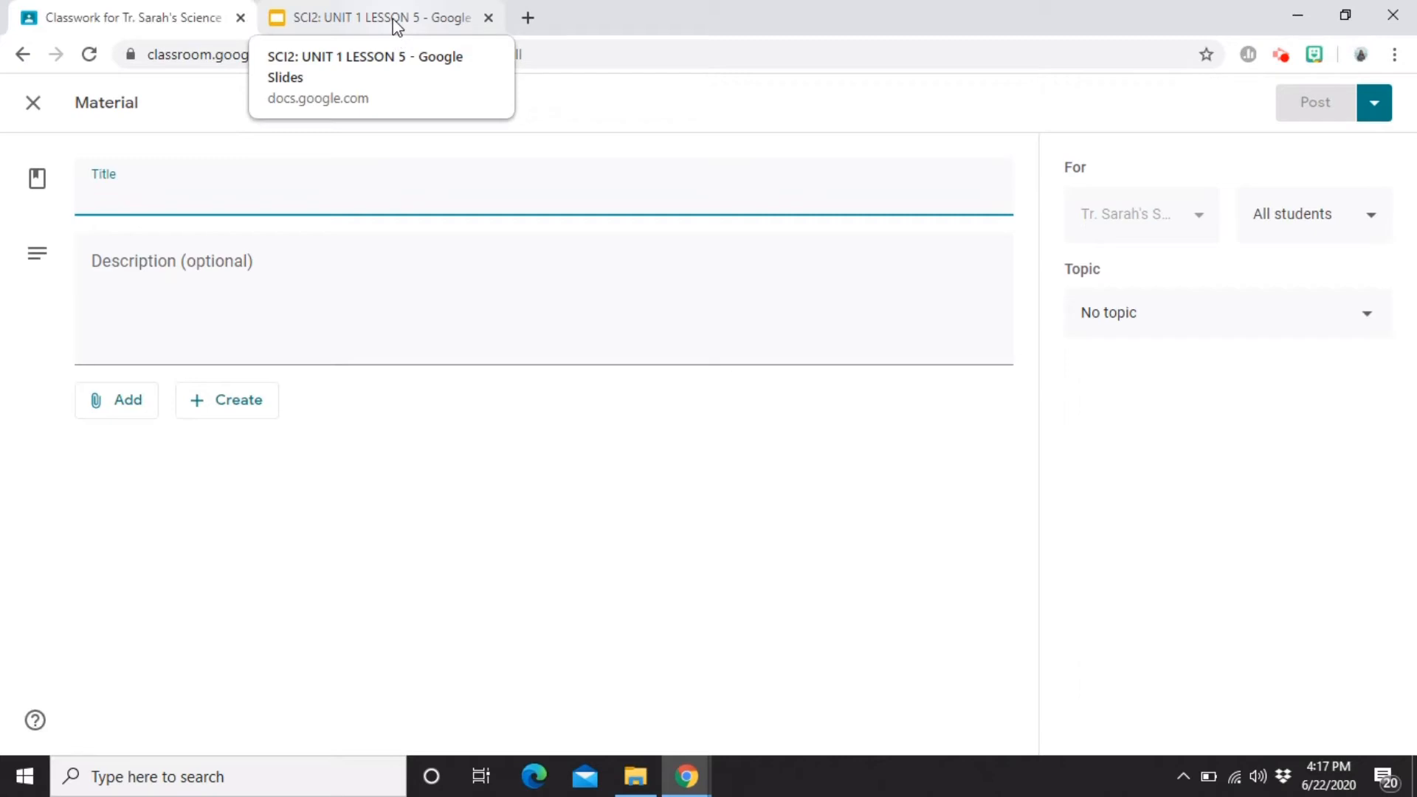
click(307, 188)
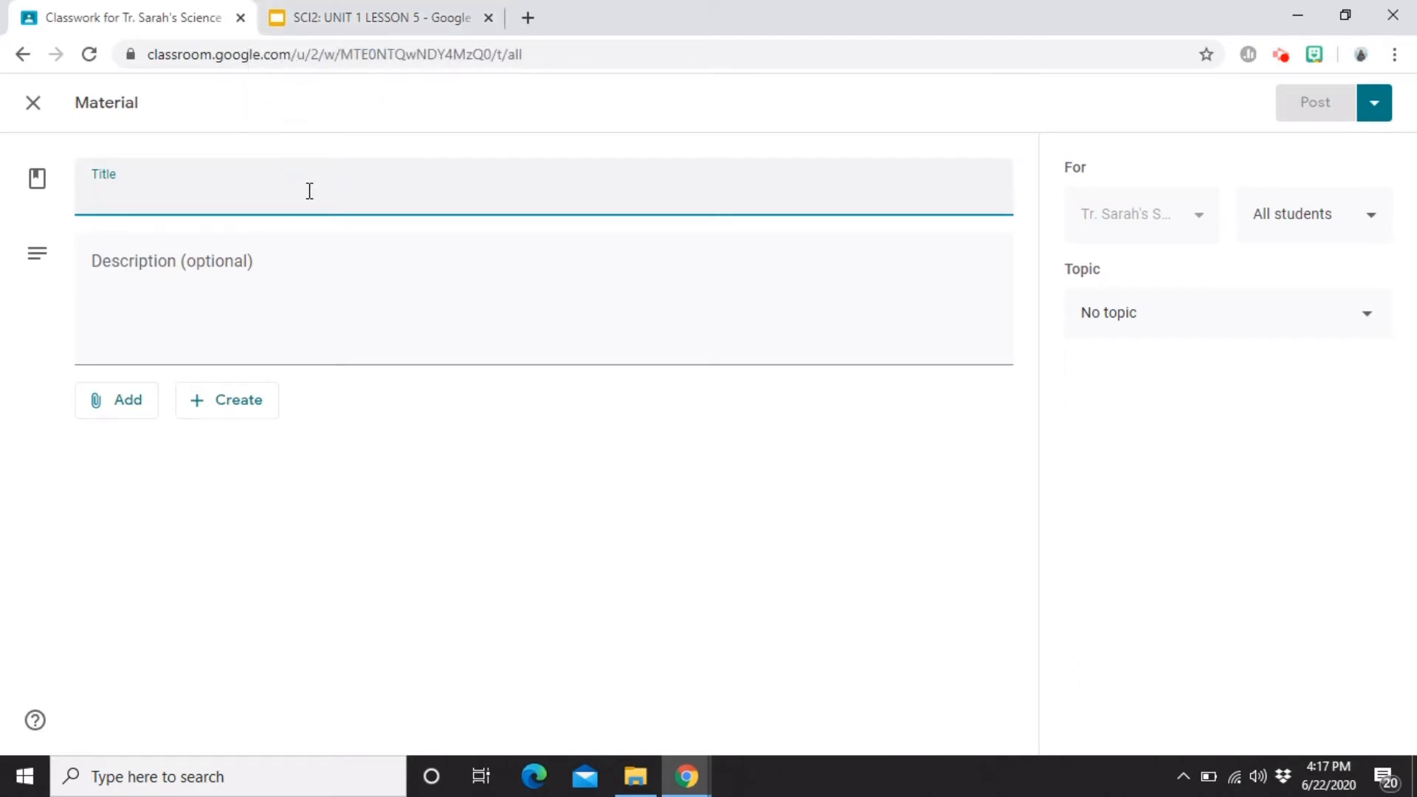
text(UNIT 1 LESSON 5 (Body Parts for Movement))
click(281, 267)
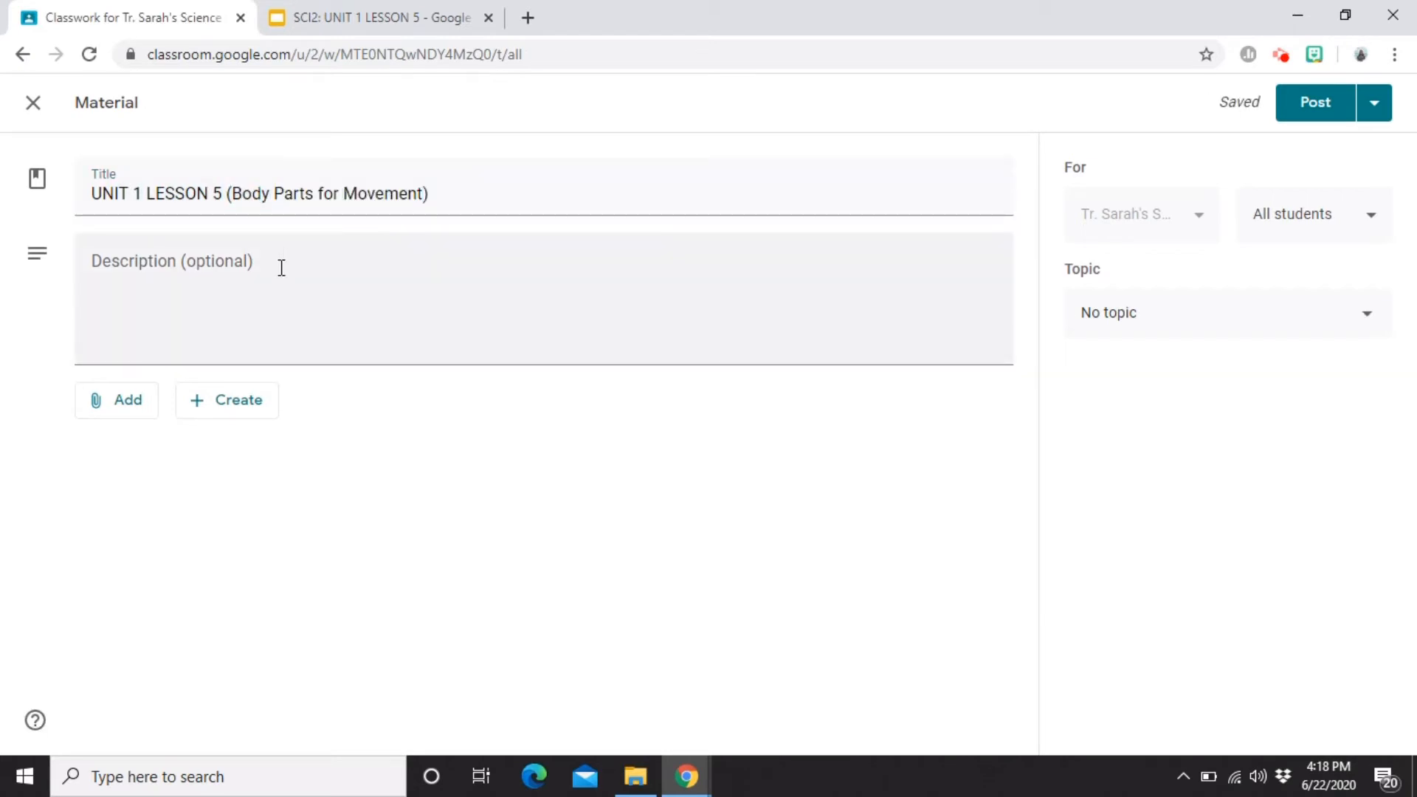
click(281, 268)
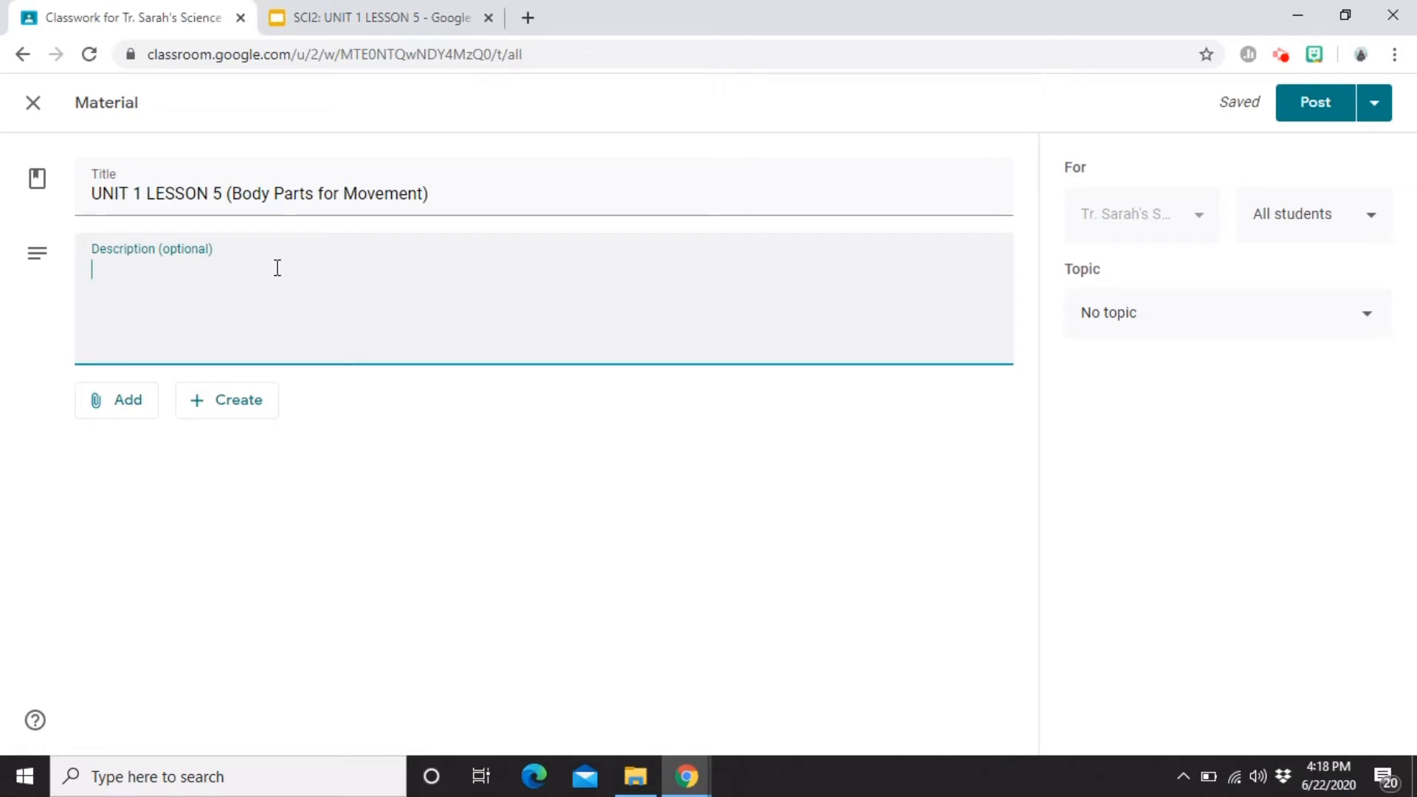
text(Study this materia)
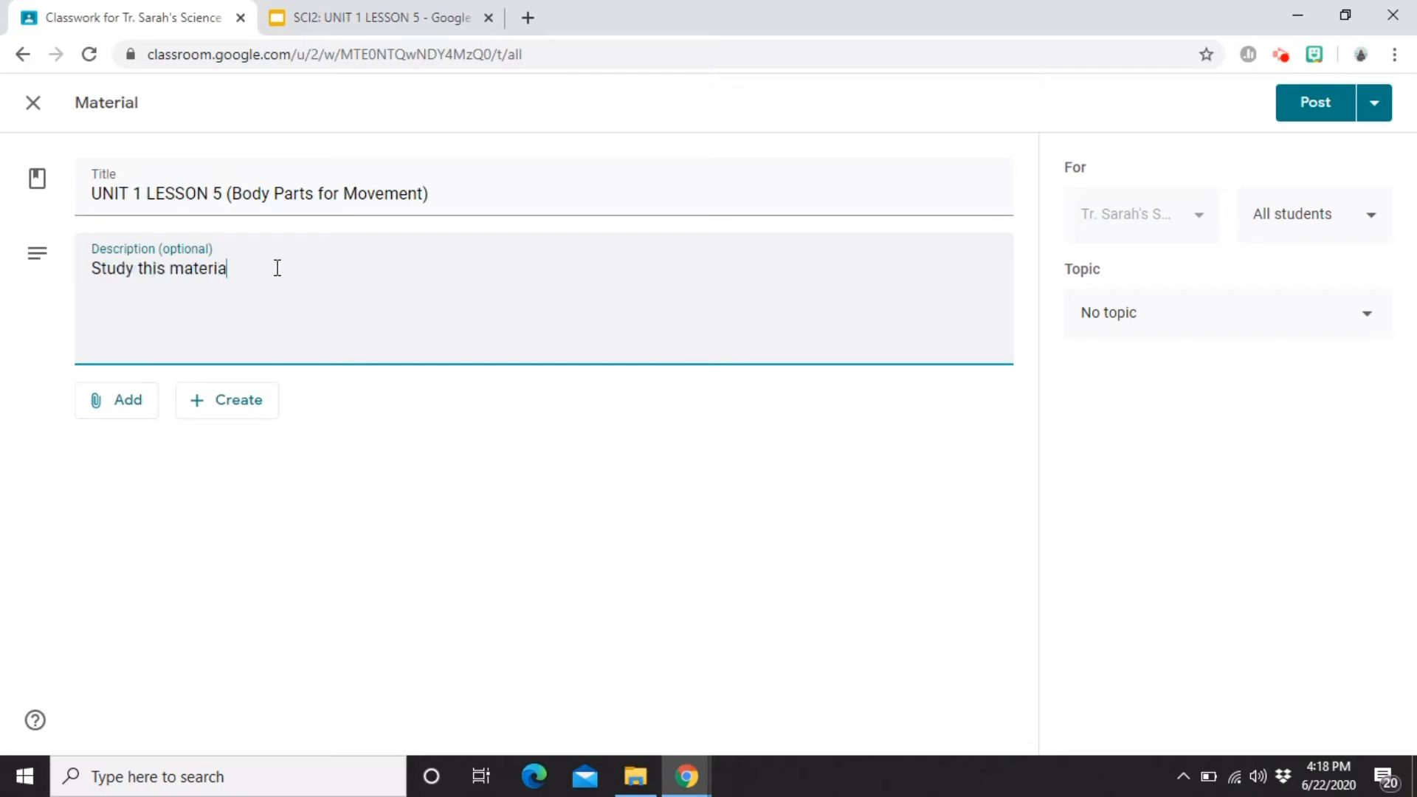
text(l for our discussion tomorrow.)
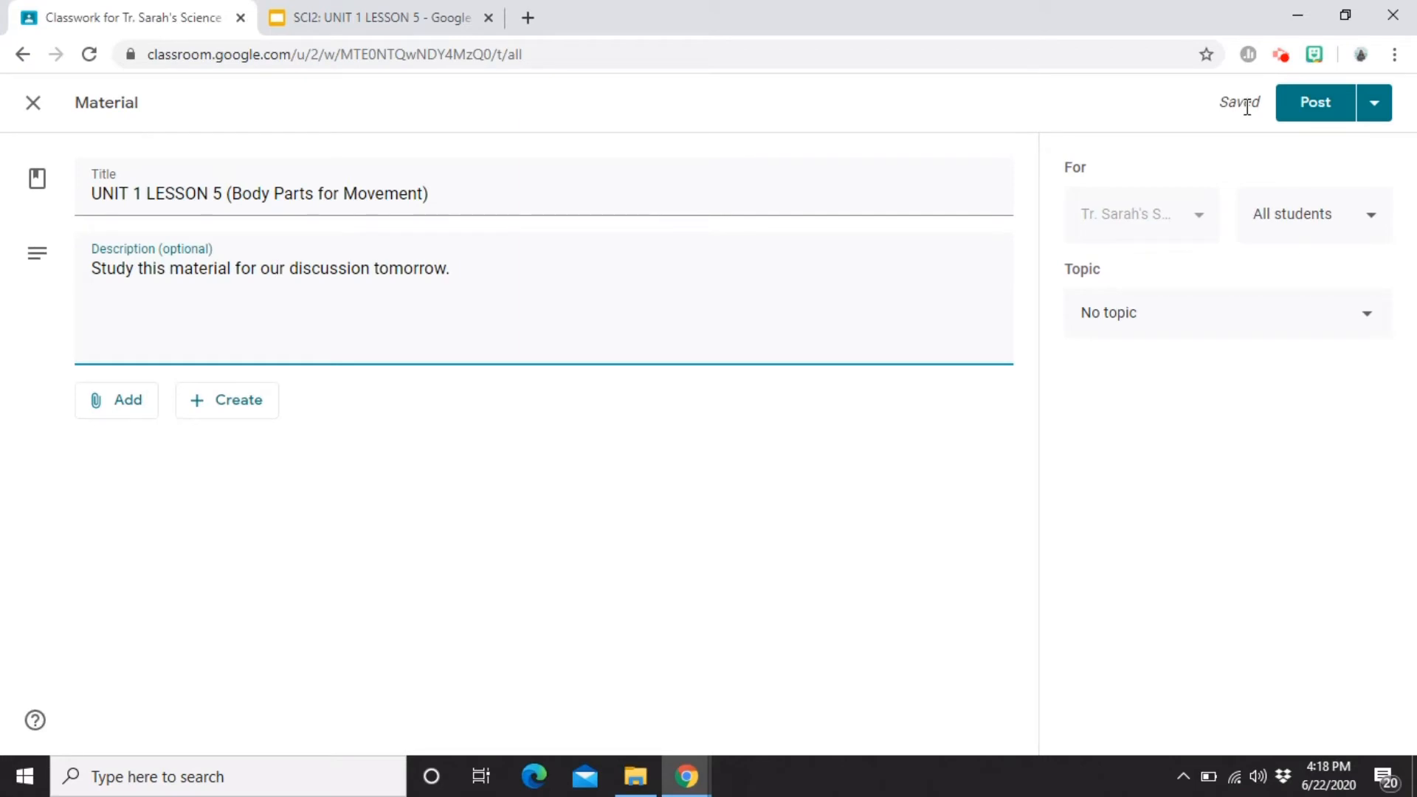
Step: Attach the Google Slides file "SCI2: UNIT 1 LESSON 5" from Google Drive to the material
click(220, 405)
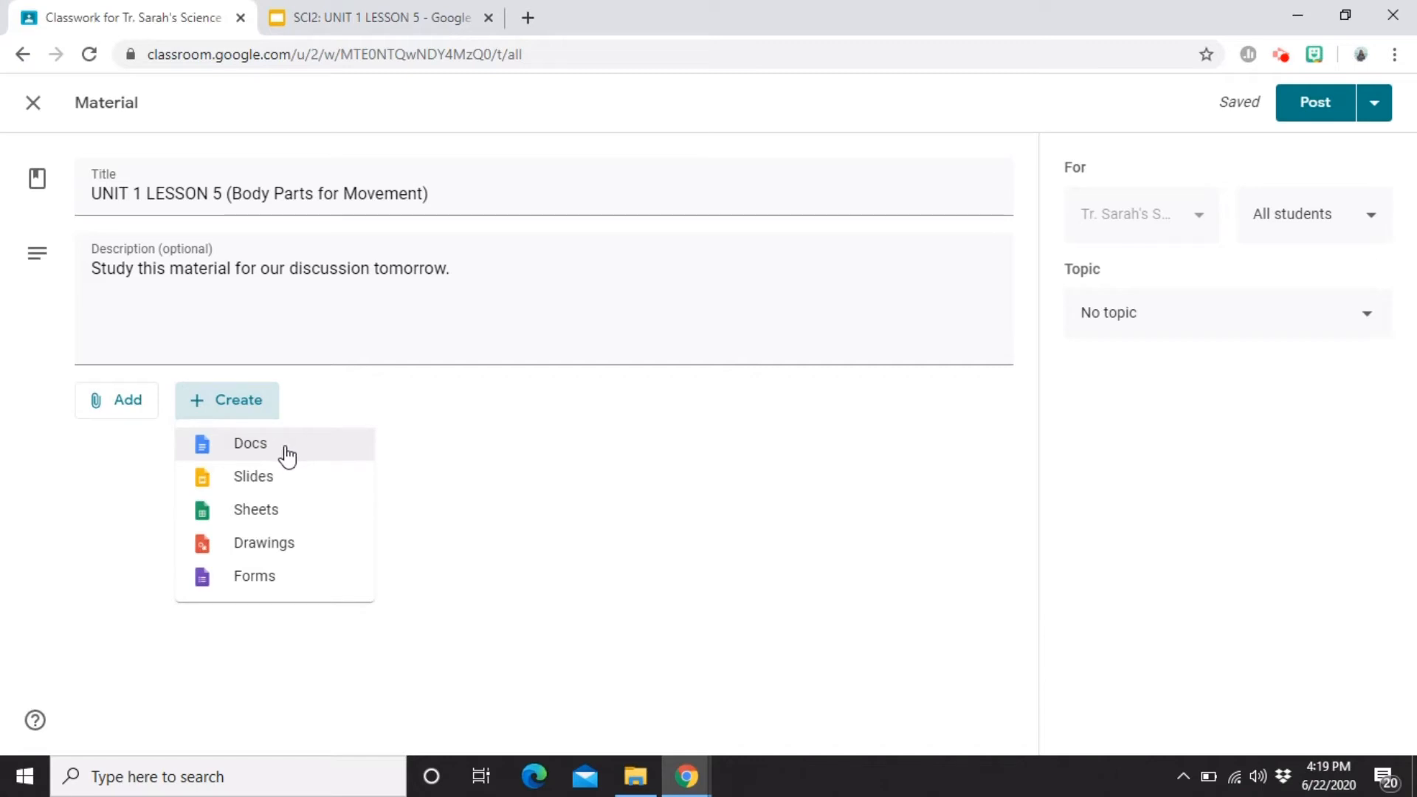
click(435, 473)
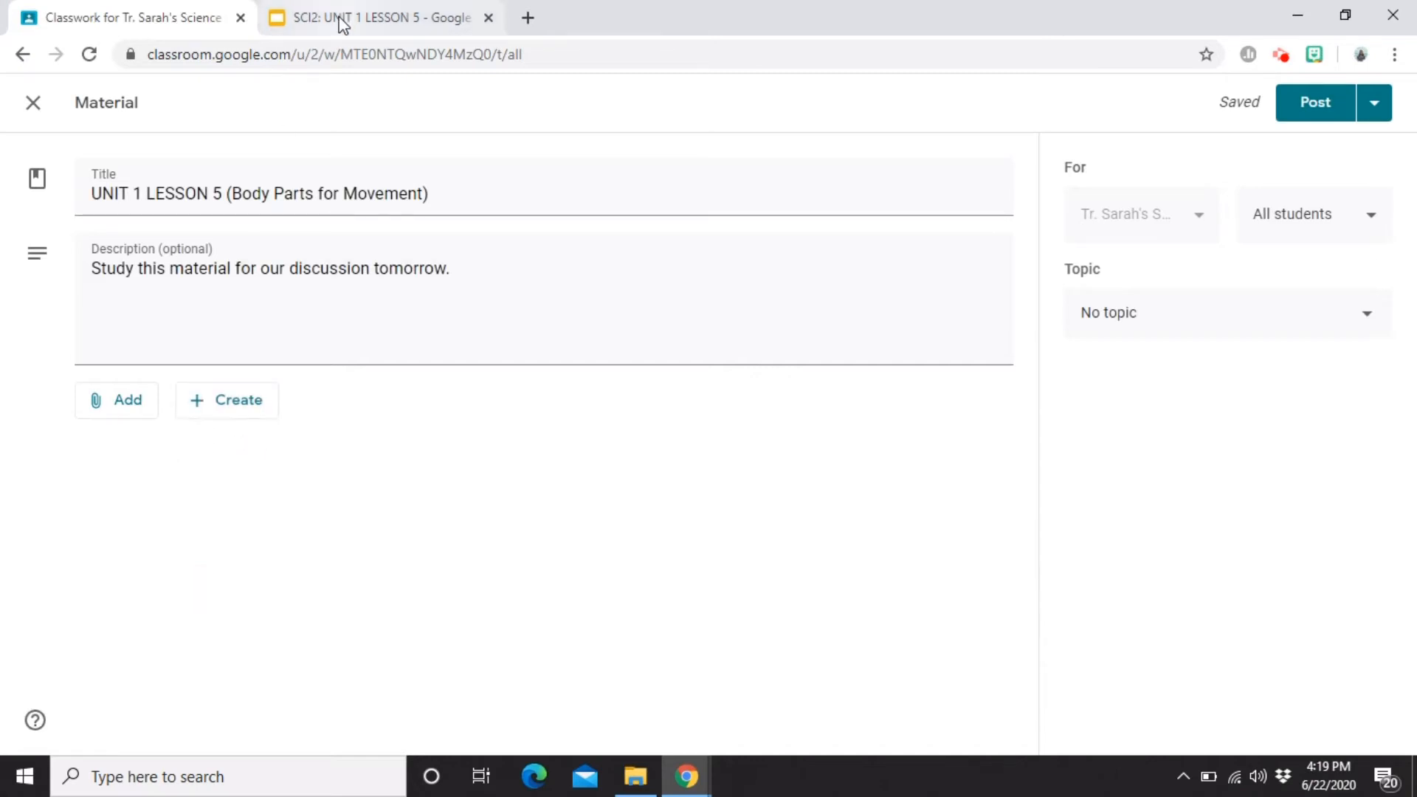
click(135, 408)
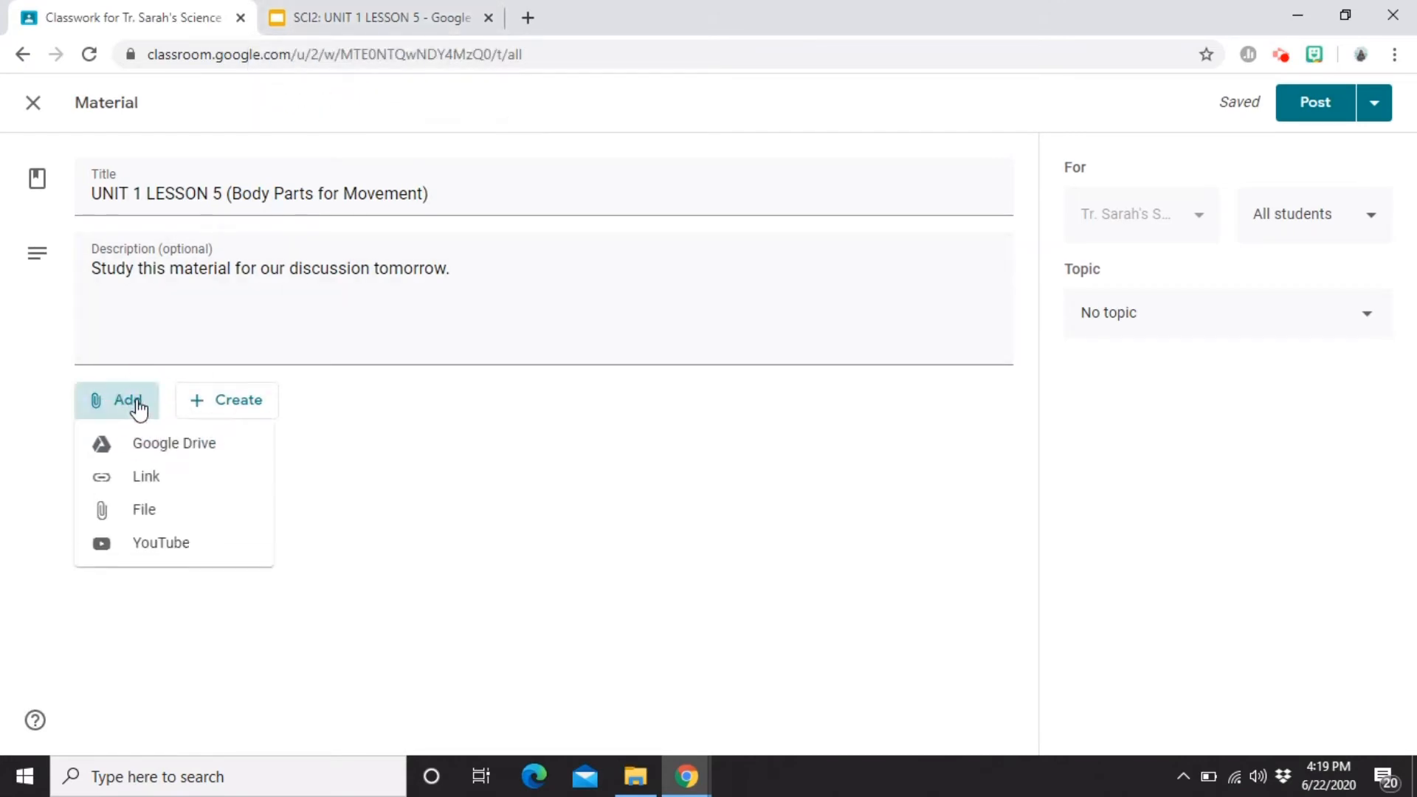
click(137, 453)
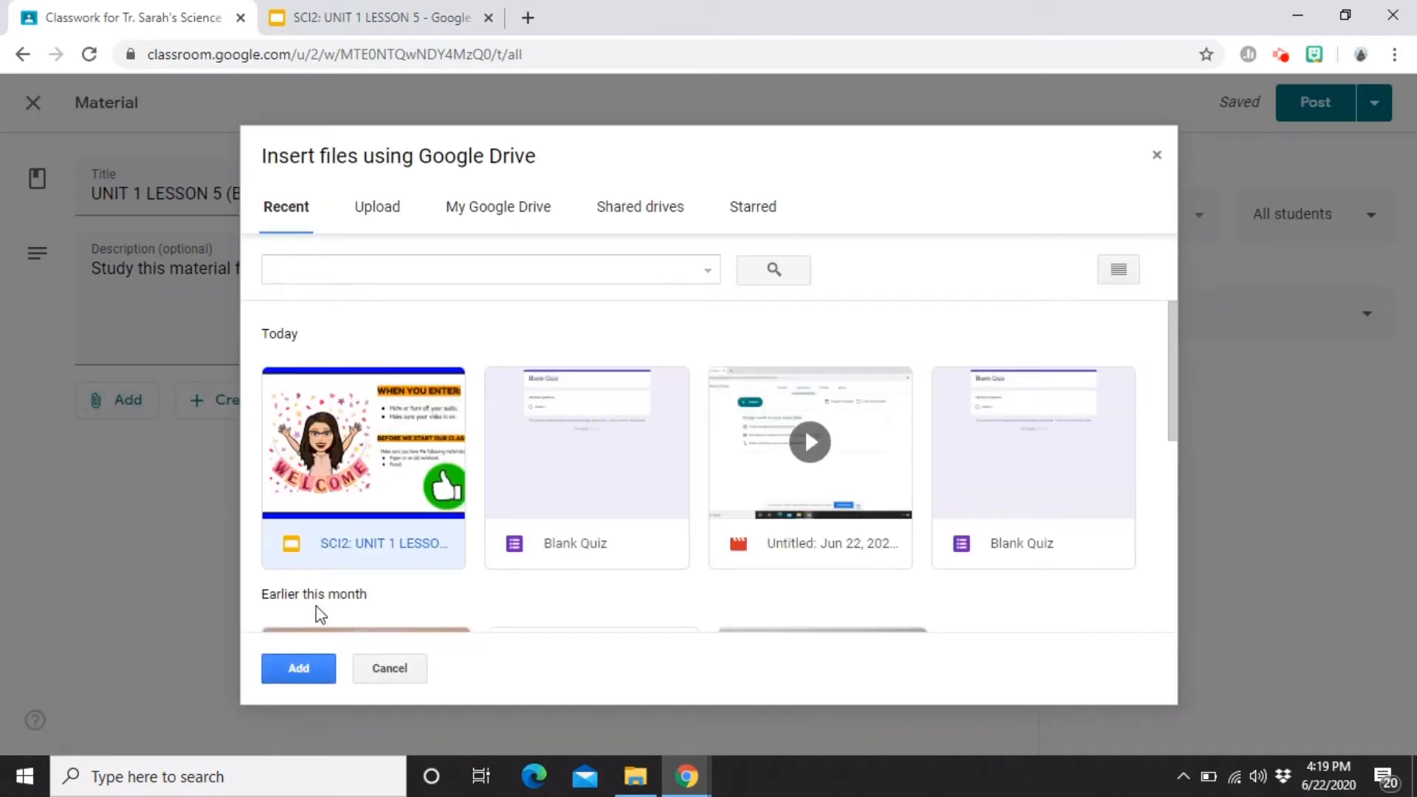
click(300, 673)
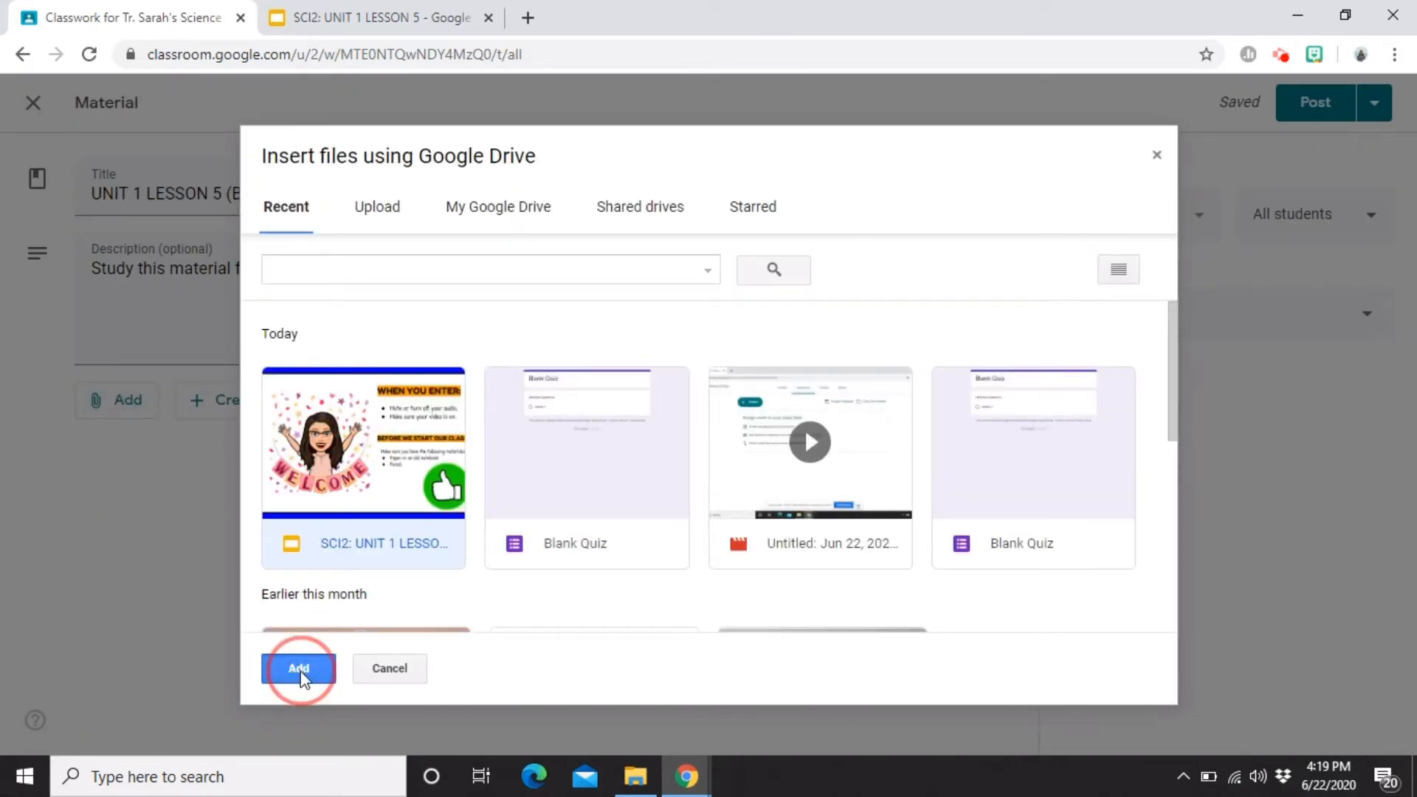
Step: Keep the material addressed to all students and create the topic "UNIT 1: Animals" for it
click(1323, 230)
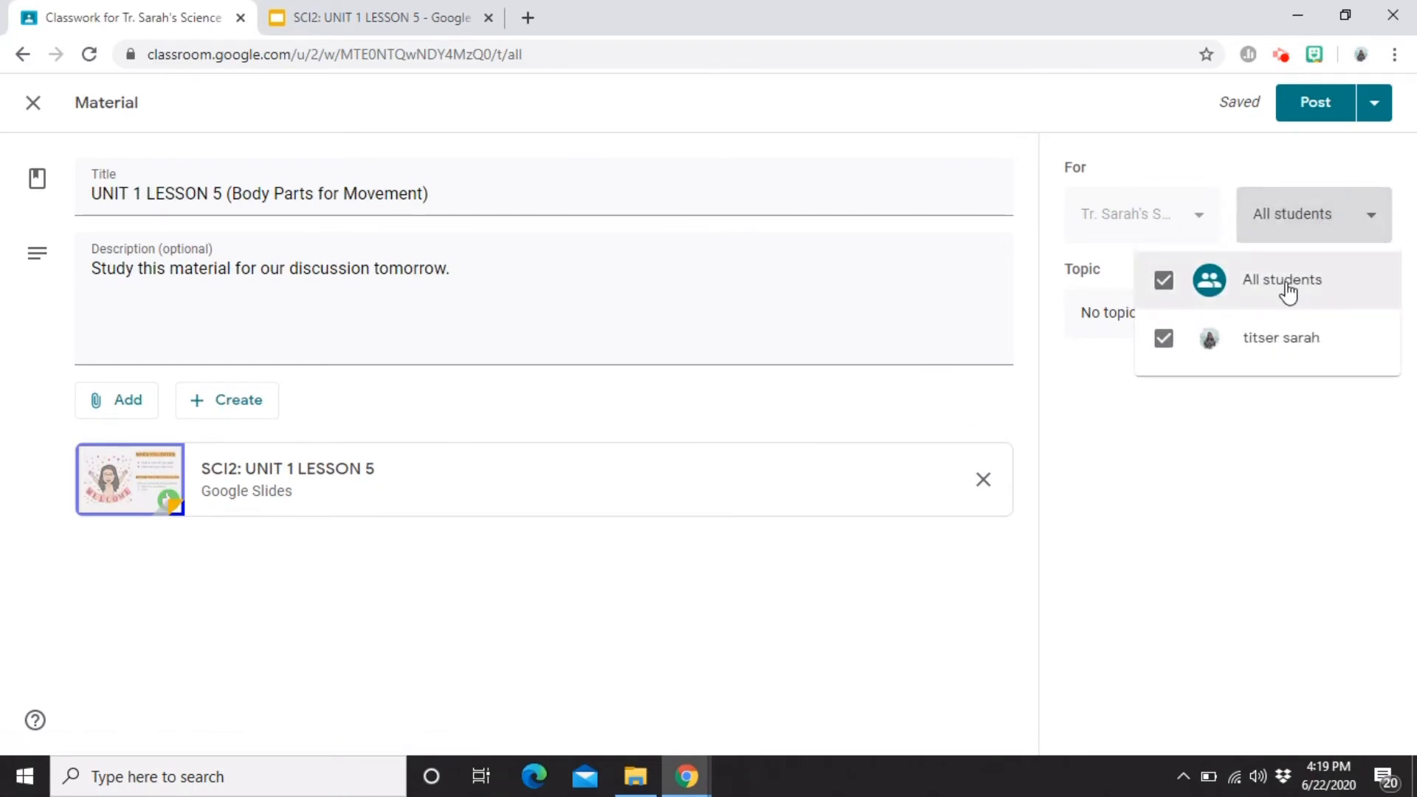
click(1316, 225)
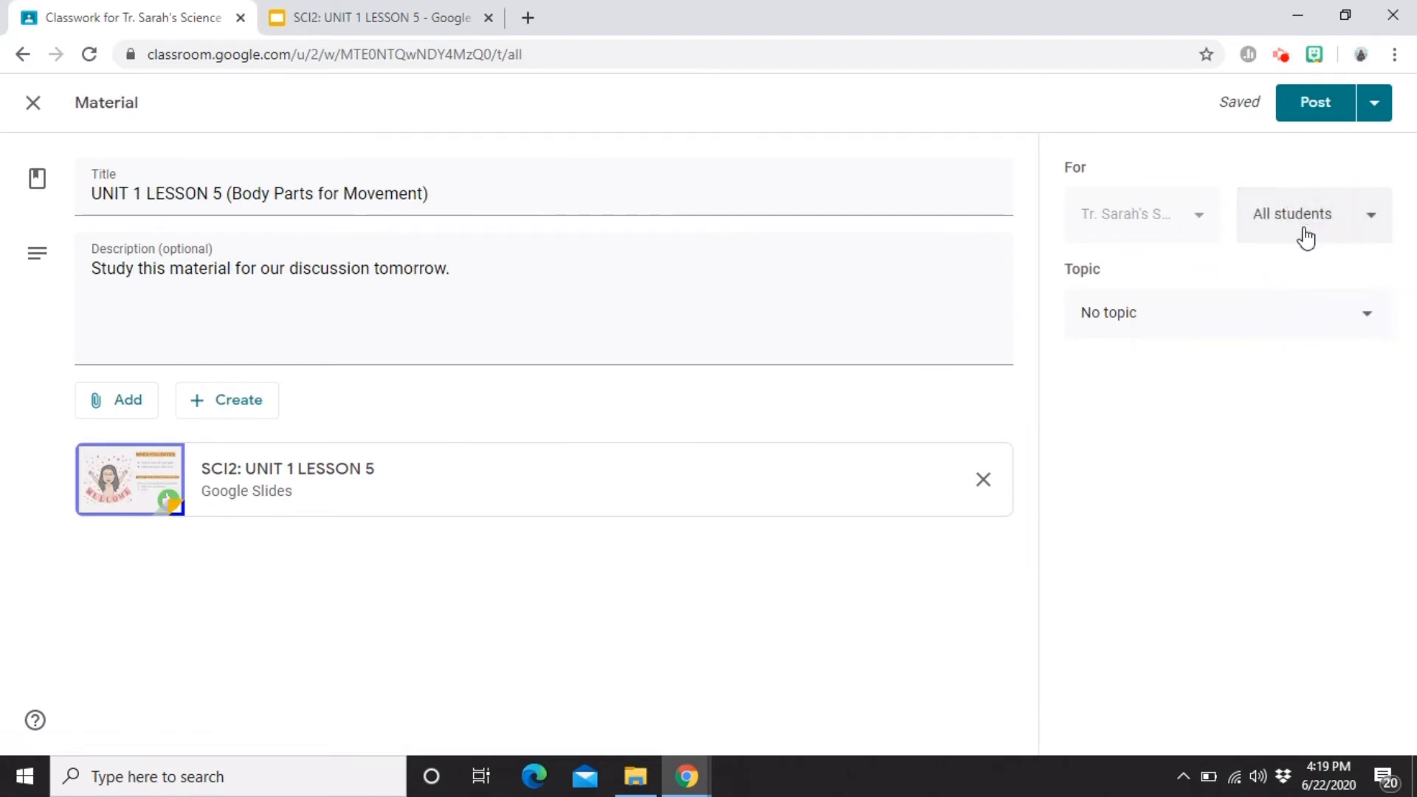
click(1174, 334)
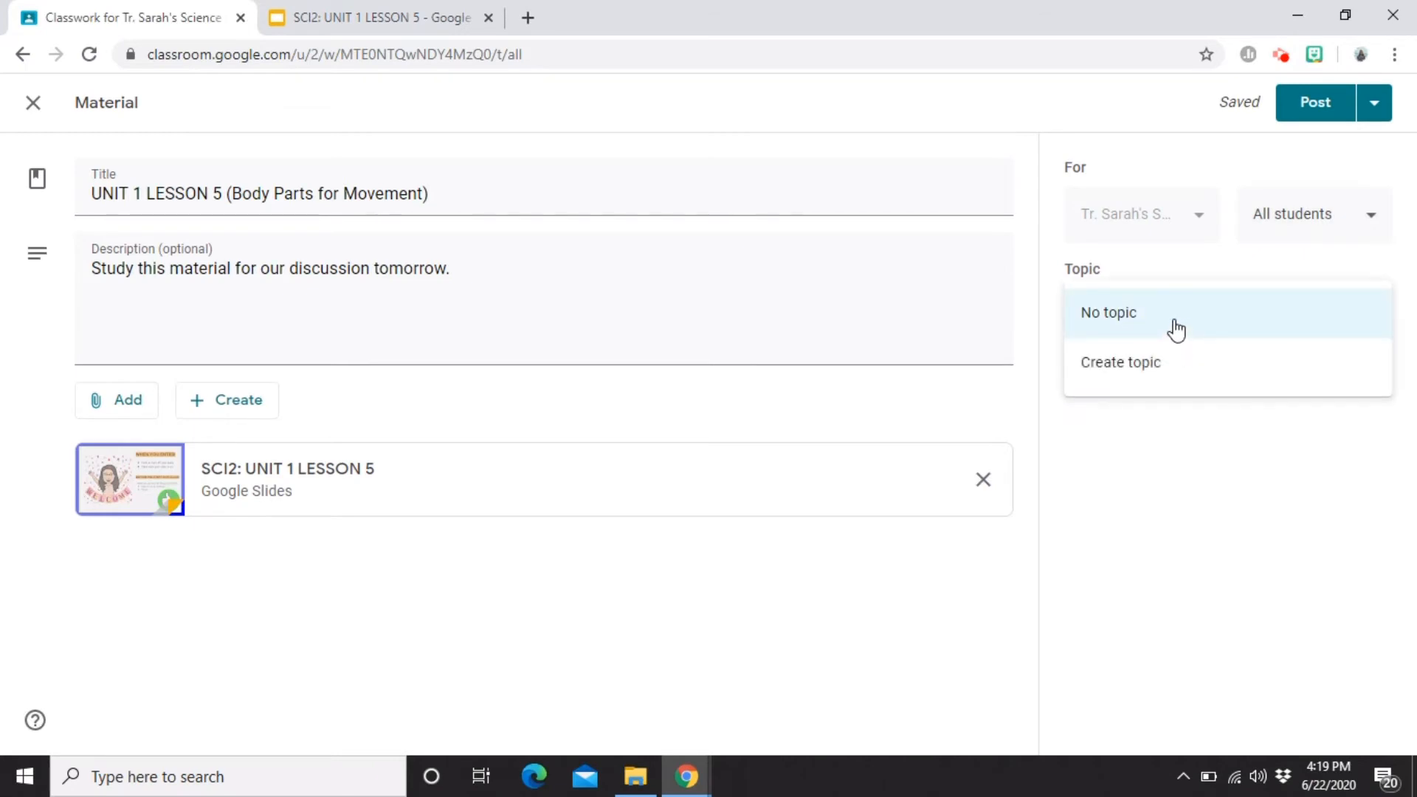
click(1156, 363)
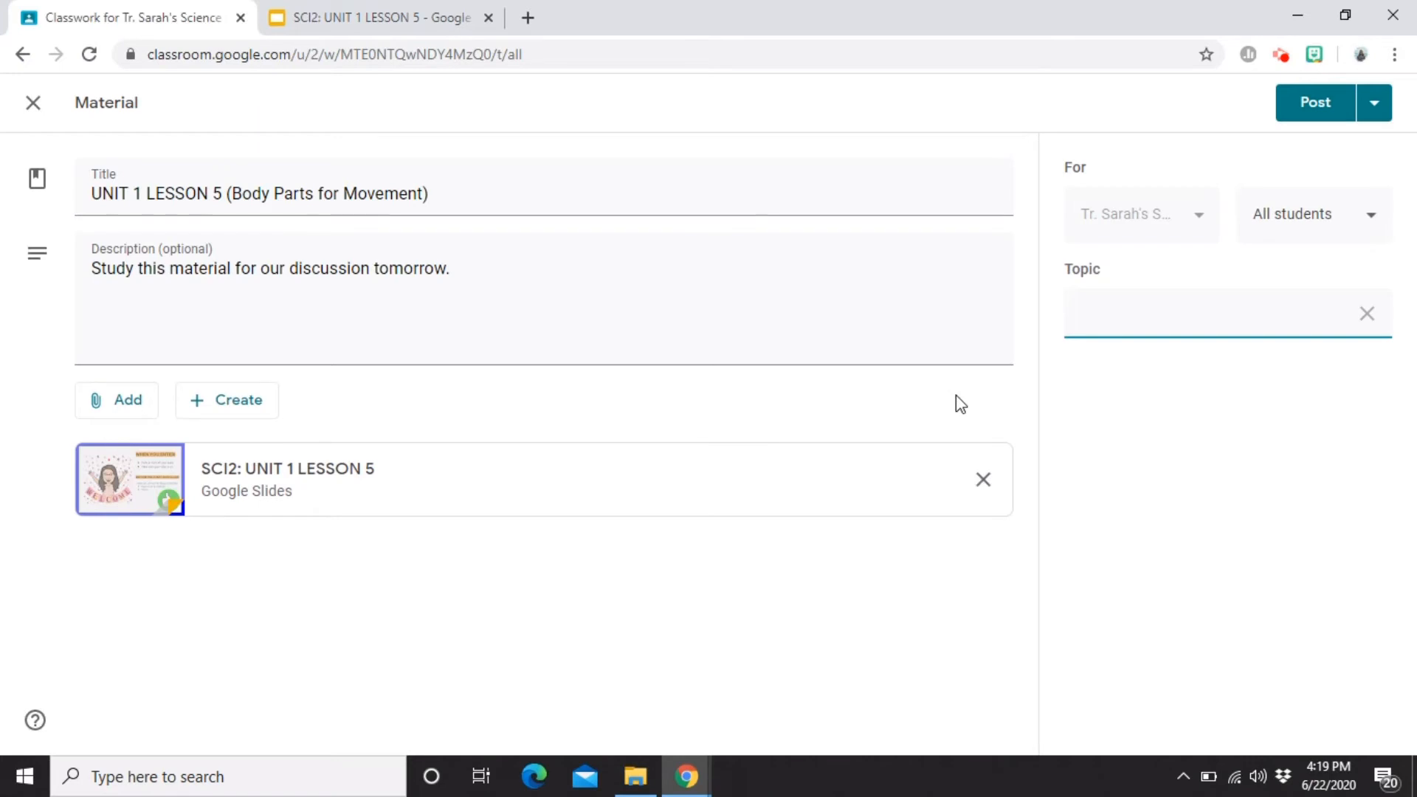
key(Caps_Lock)
text(UNIT 1)
key(Caps_Lock)
text(: Animals)
Step: Post the Unit 1 Lesson 5 material to the class
click(1374, 104)
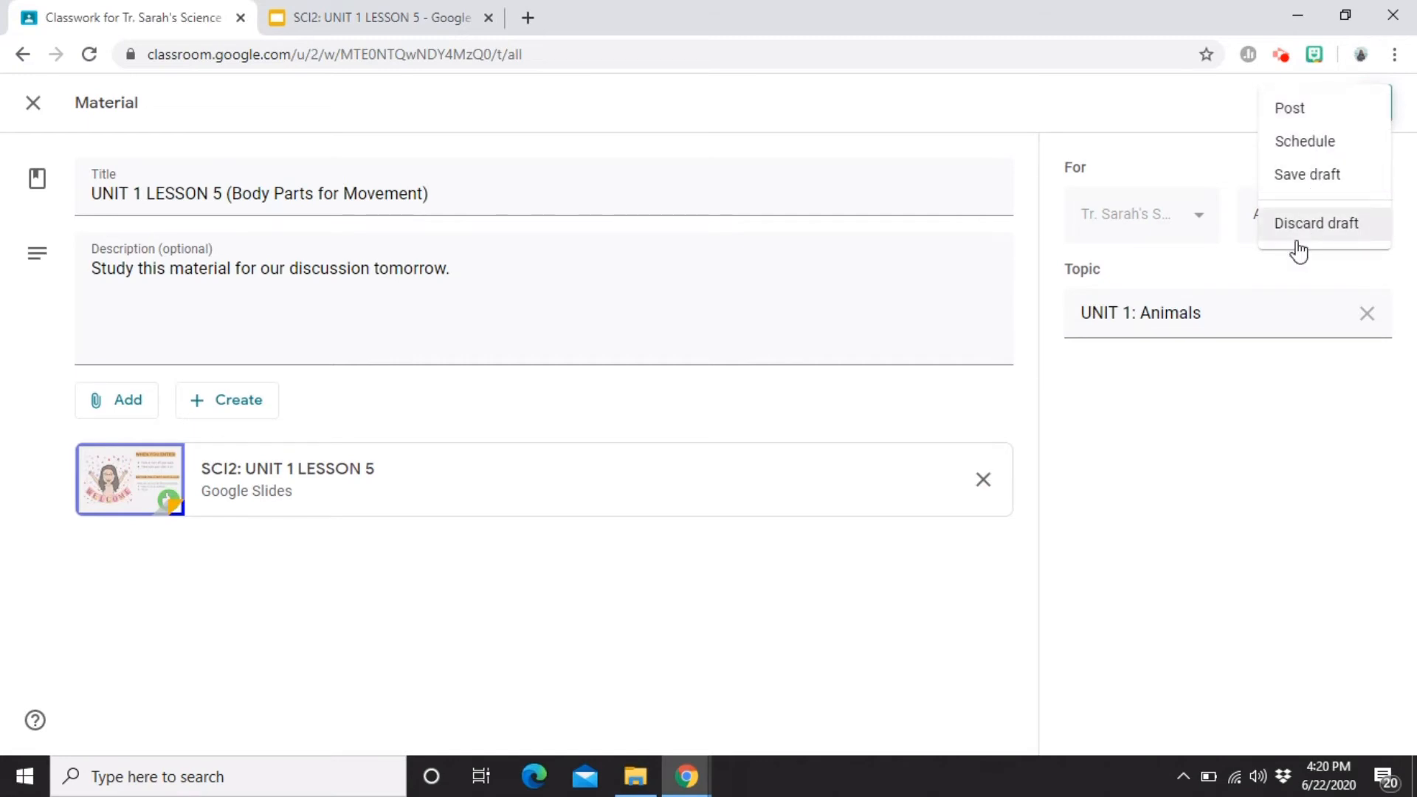
click(1321, 114)
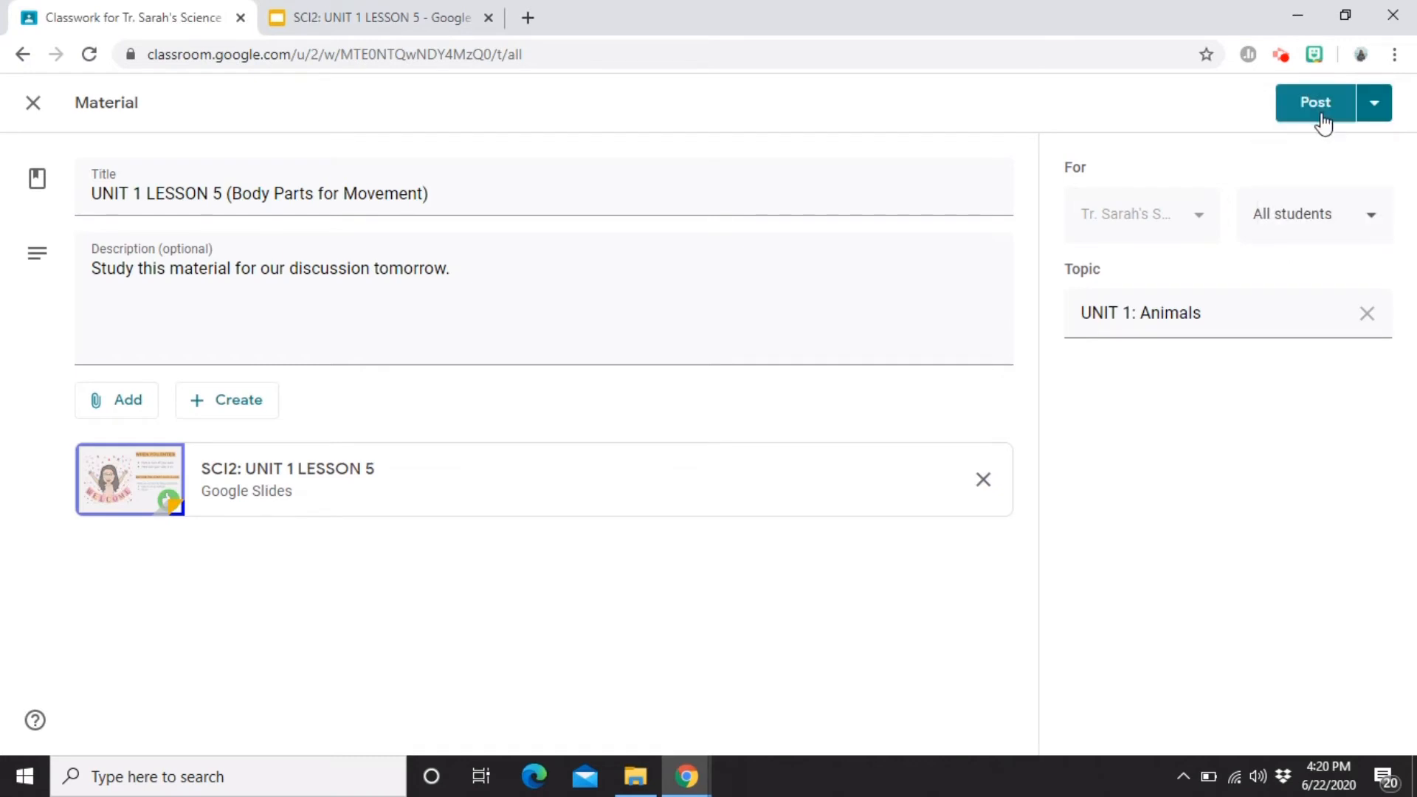
click(1321, 116)
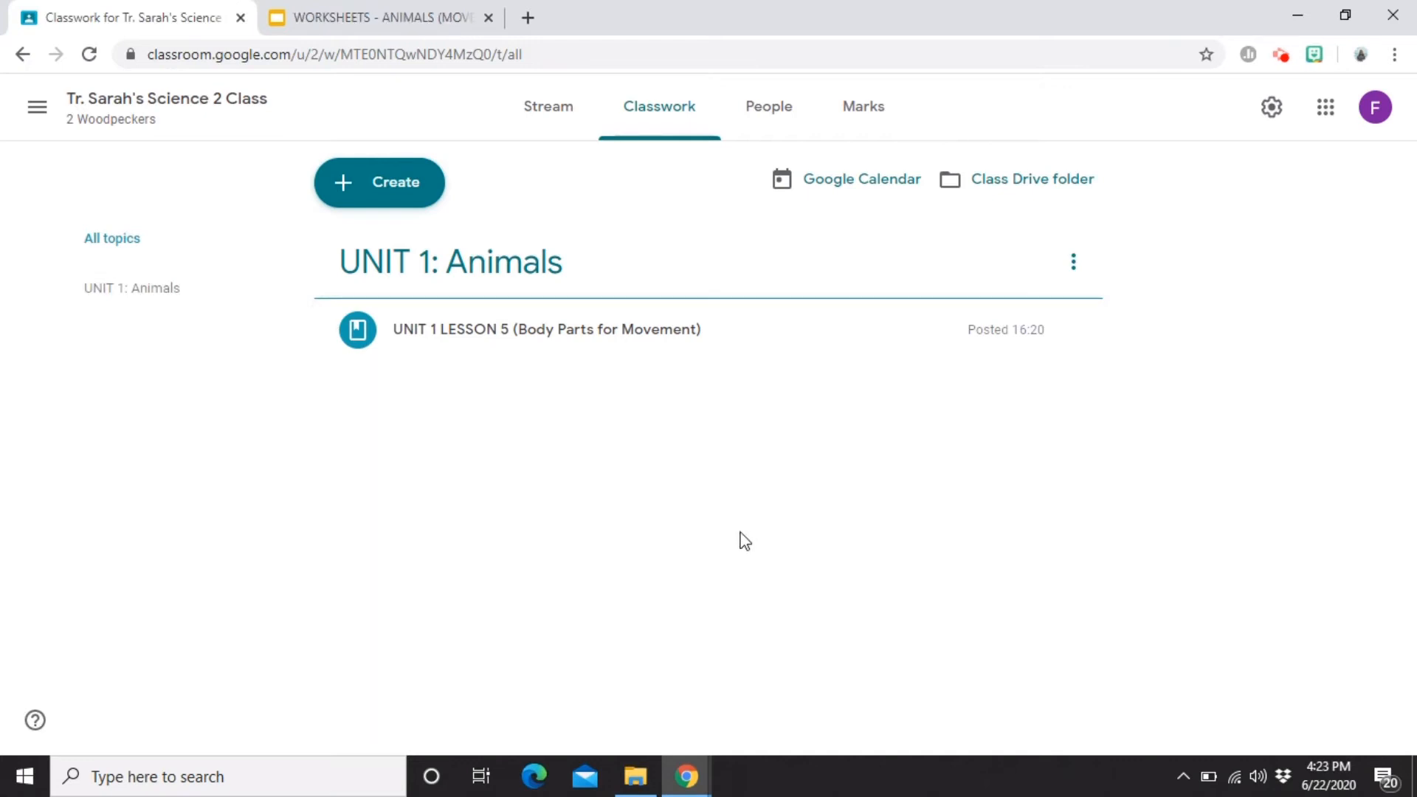
Step: Create an assignment titled "WORKSHEETS: Unit 1 Lesson 5 (Body Parts for Movement)" with the instructions "Answer the attached worksheet."
click(349, 188)
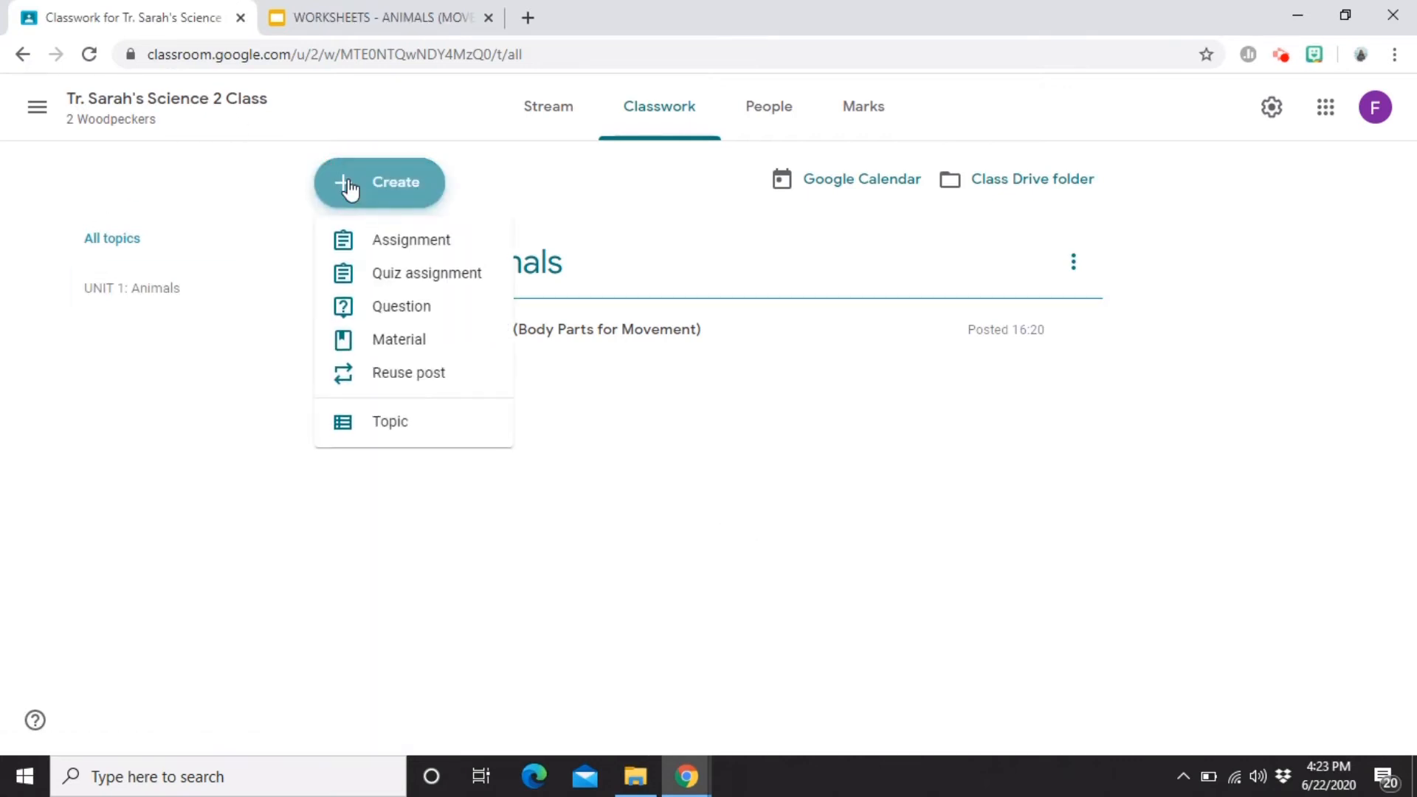
click(374, 240)
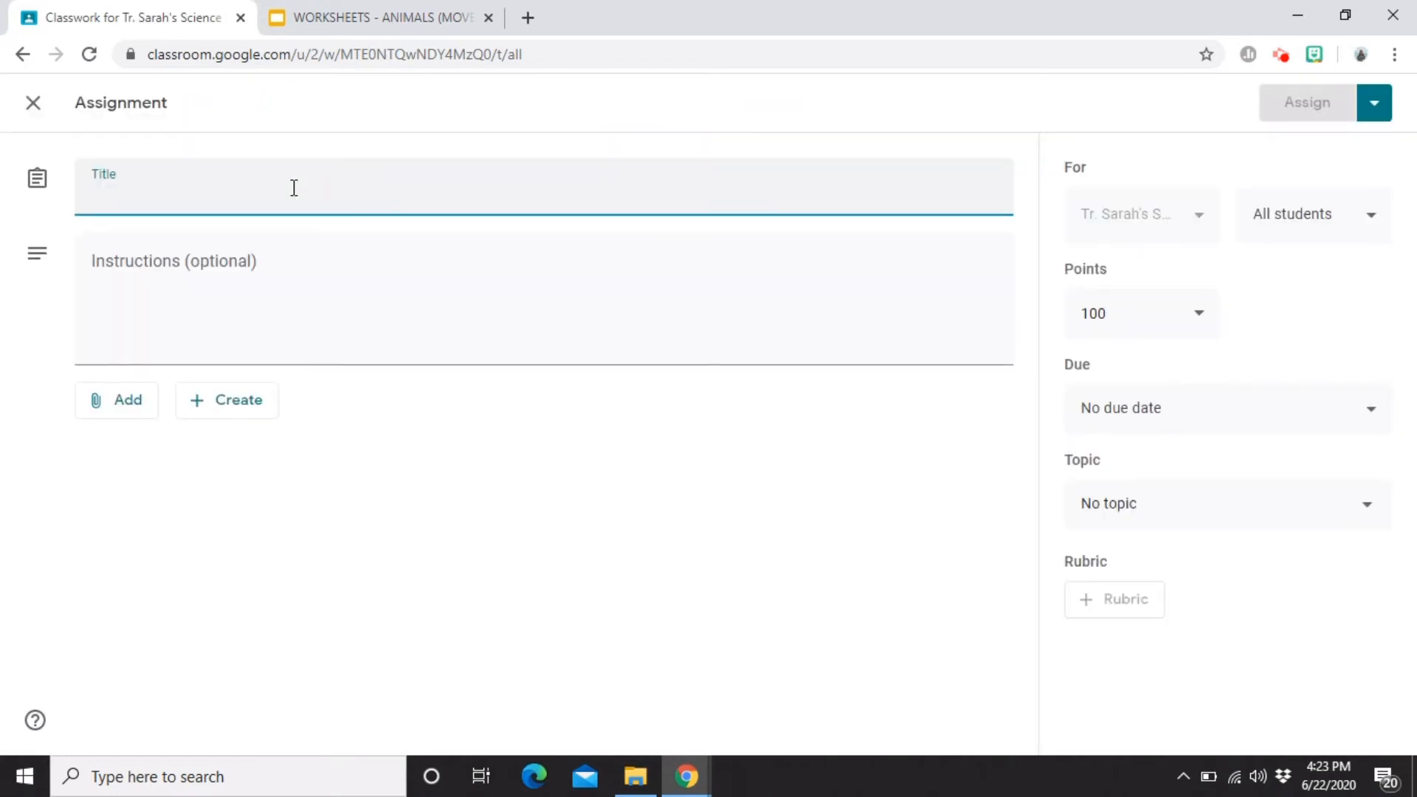
text(Answer the attached )
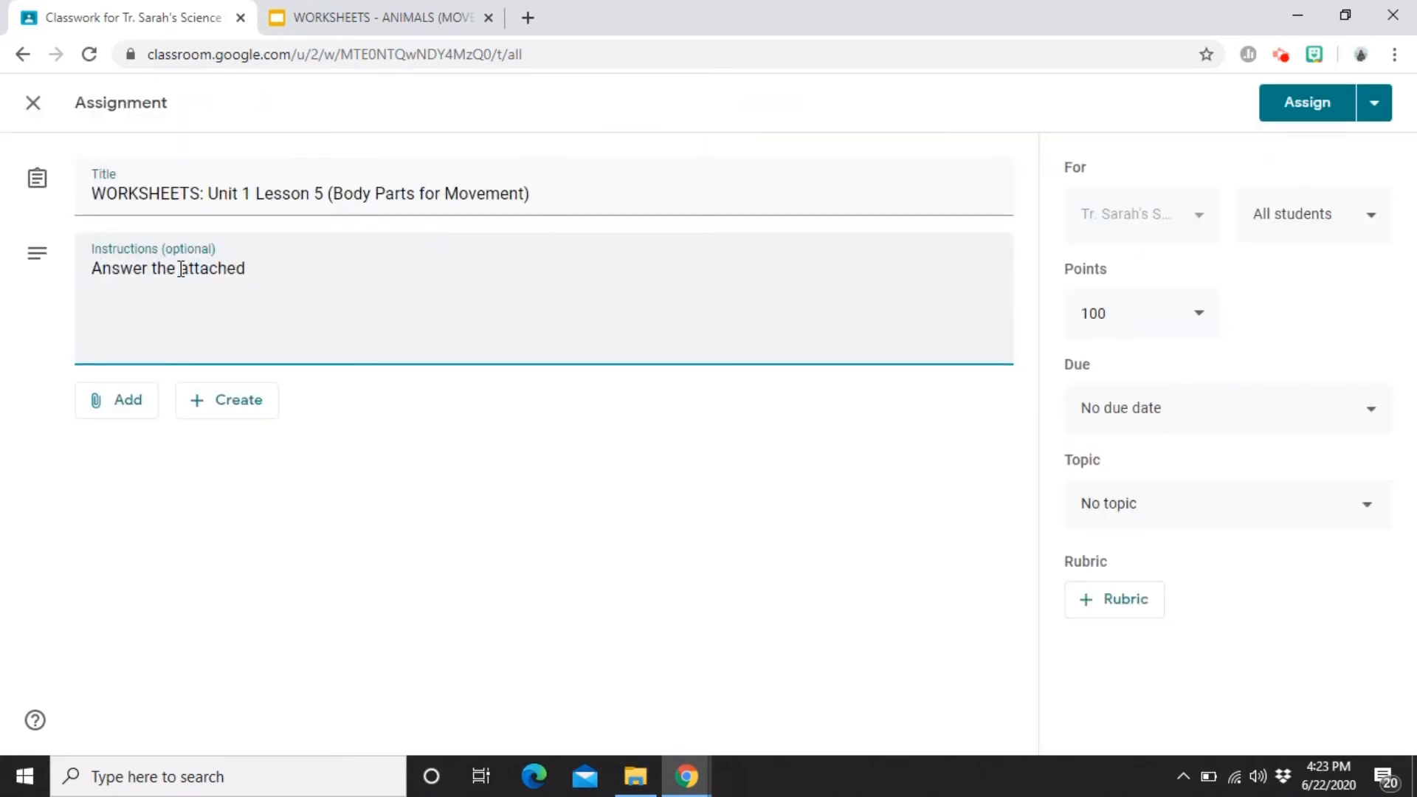
text(worksheet.)
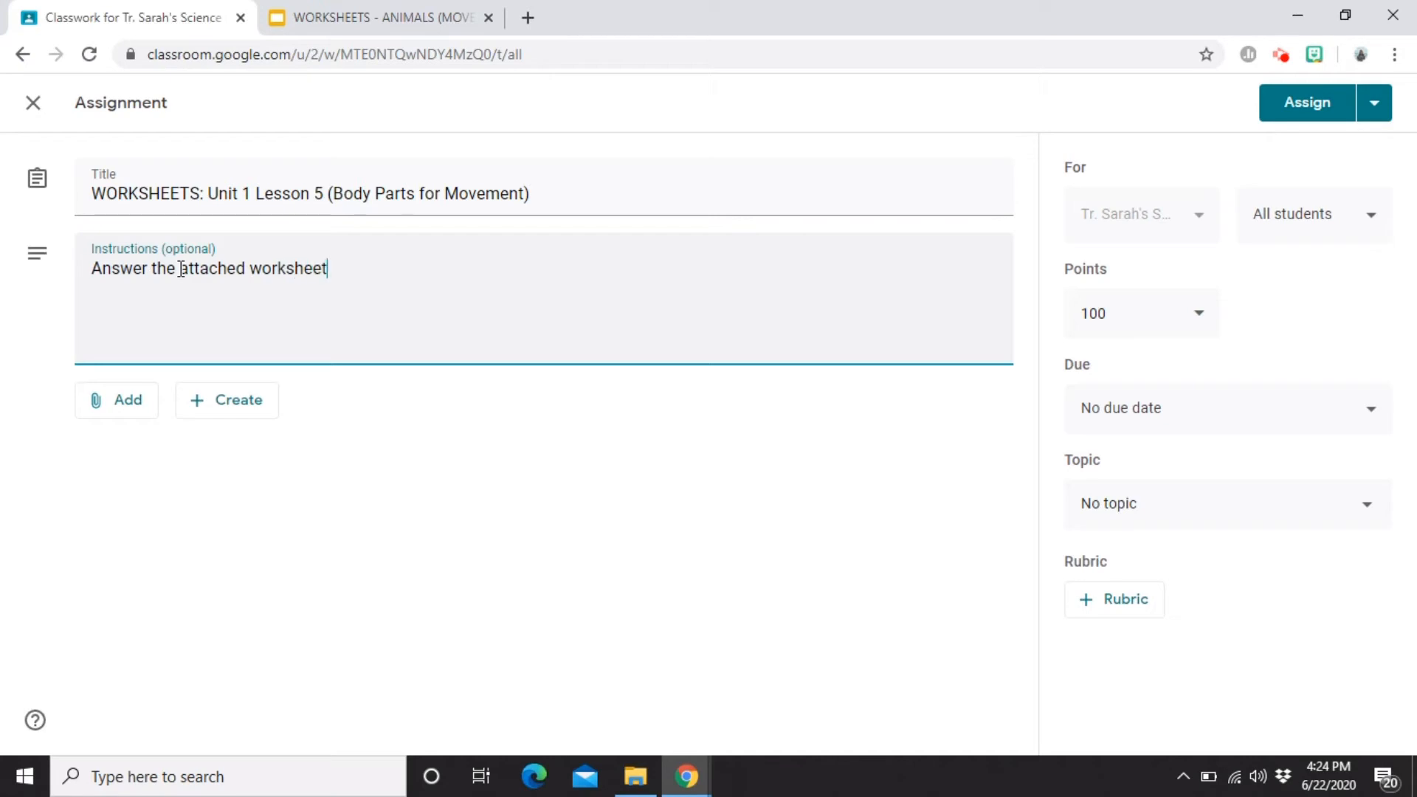
Step: Attach the Google Slides file "WORKSHEETS - ANIMALS (MOVEMENT)" from Google Drive to the assignment
click(112, 403)
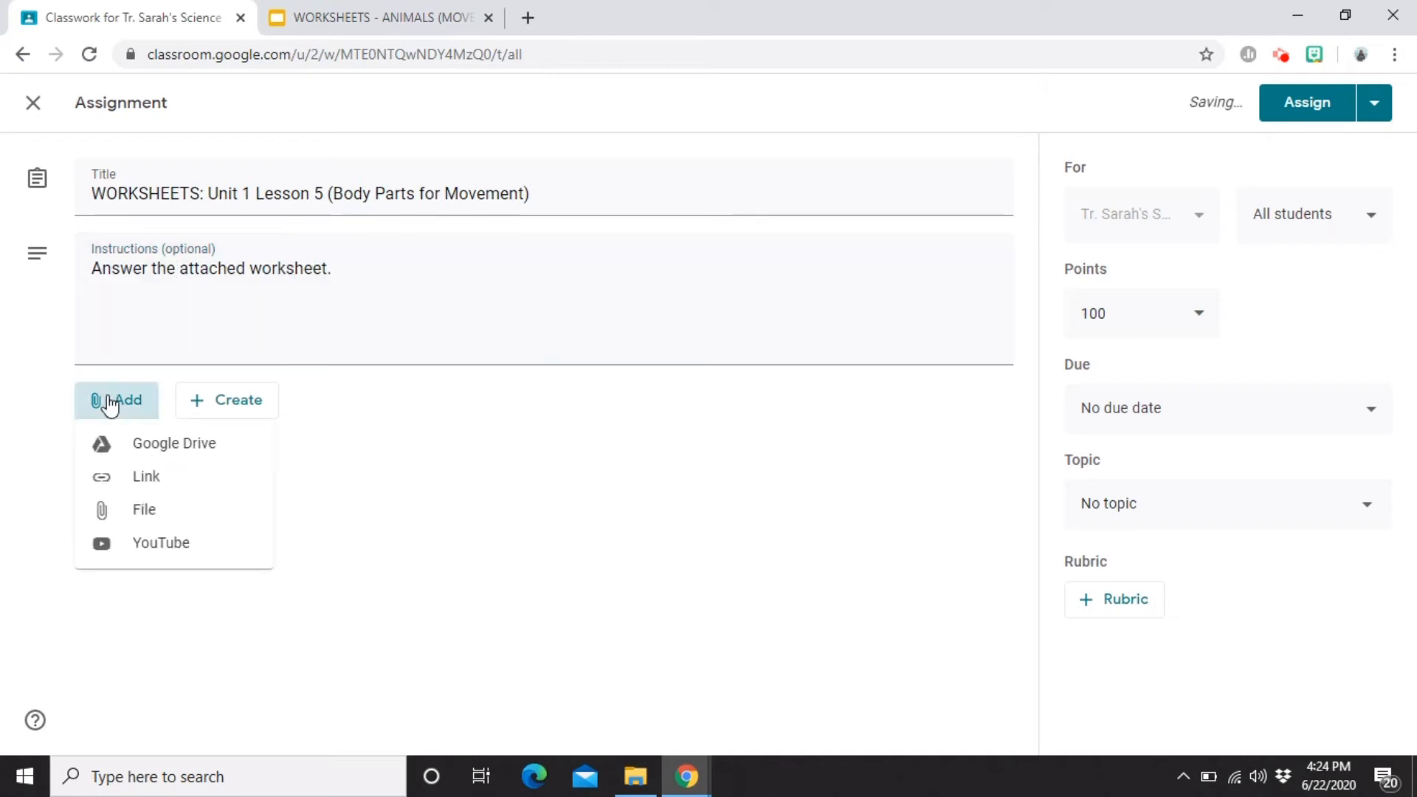
click(130, 443)
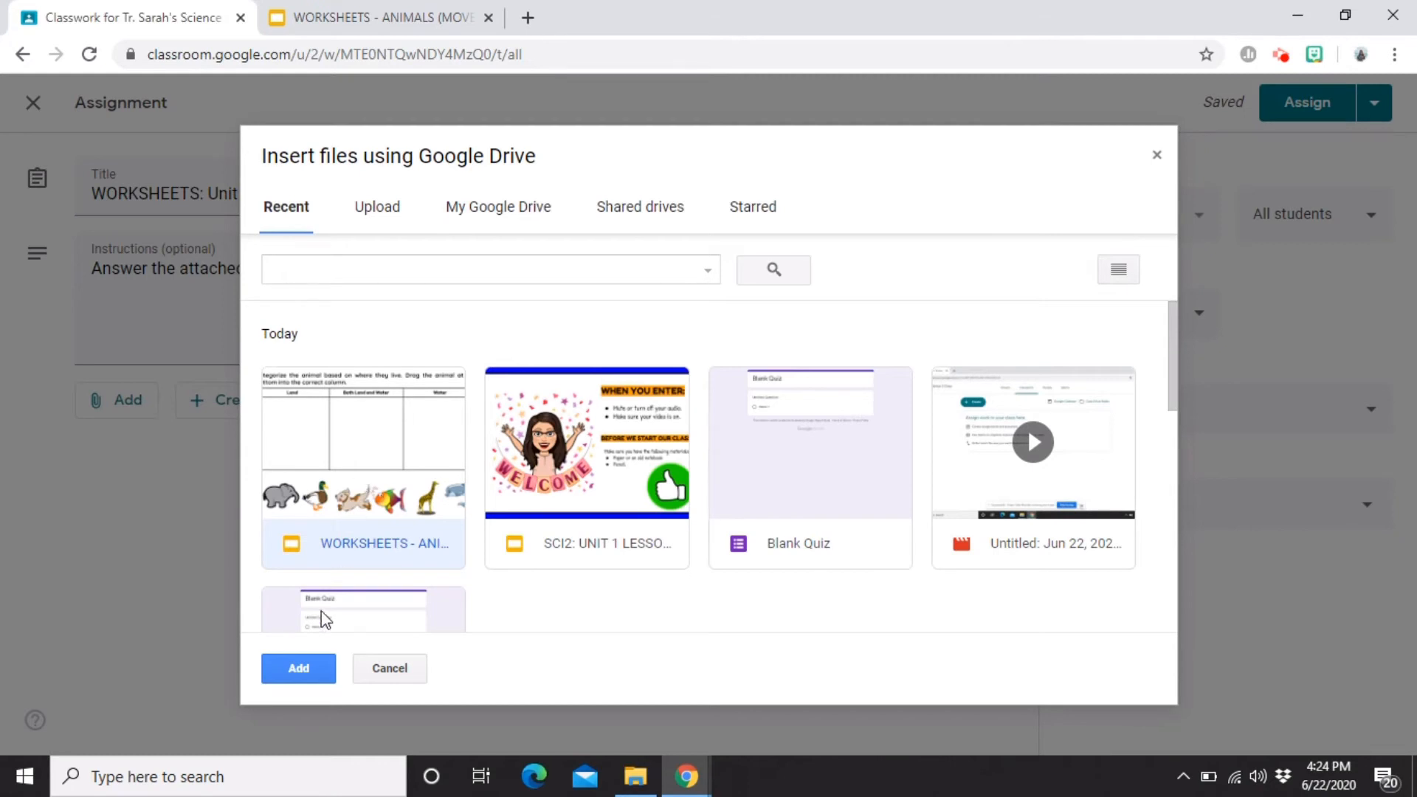
click(296, 673)
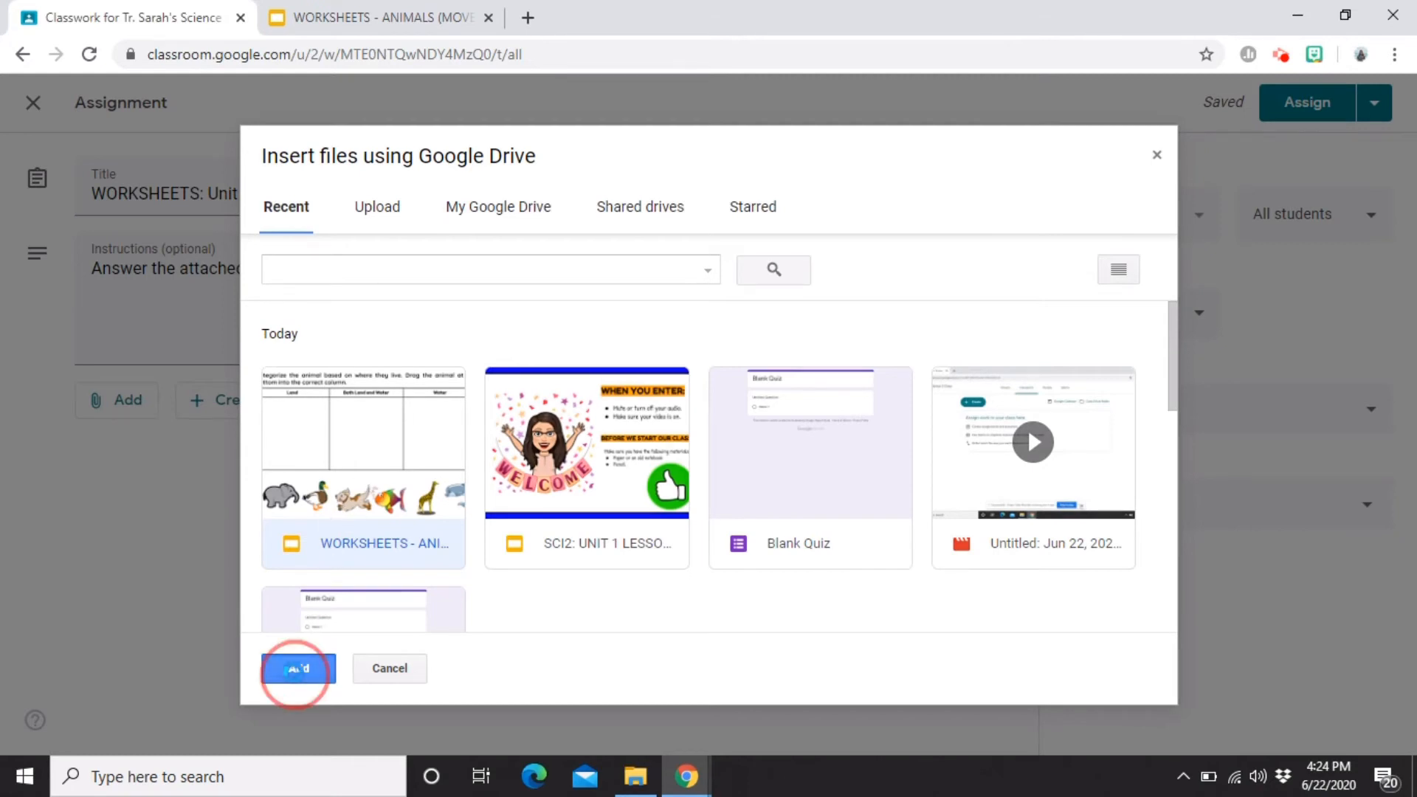
Step: Set the attached worksheet's sharing option to "Make a copy for each student"
click(931, 495)
click(882, 498)
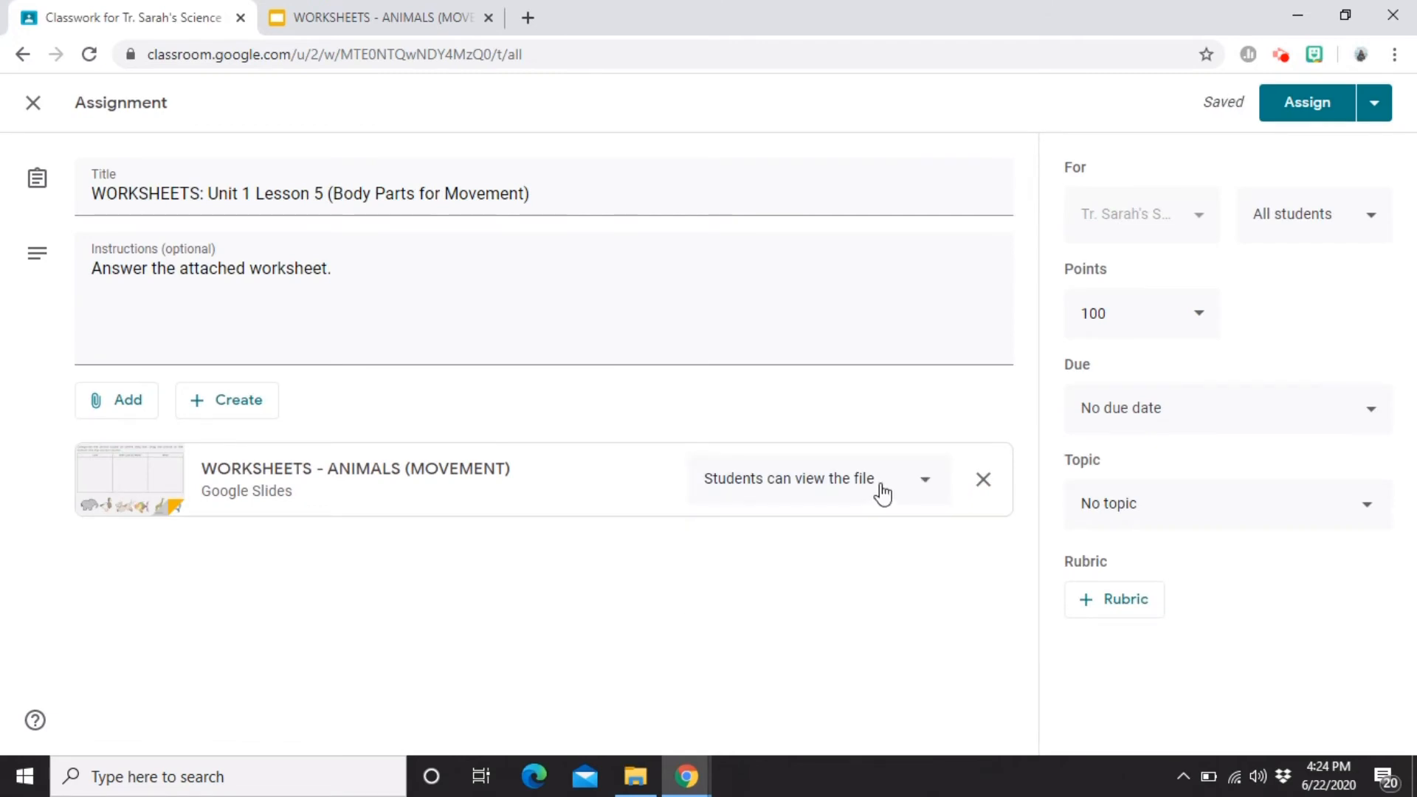
click(882, 496)
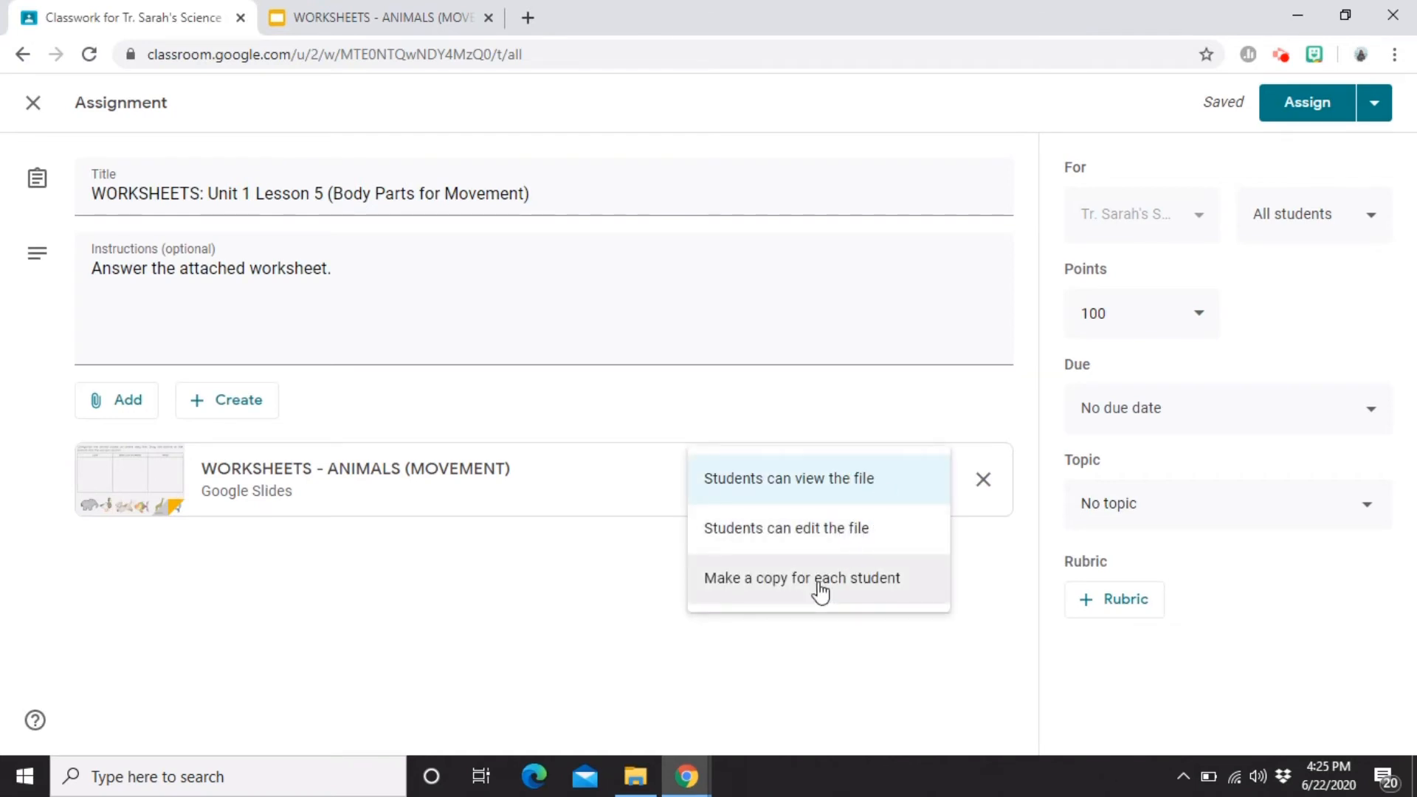
click(819, 583)
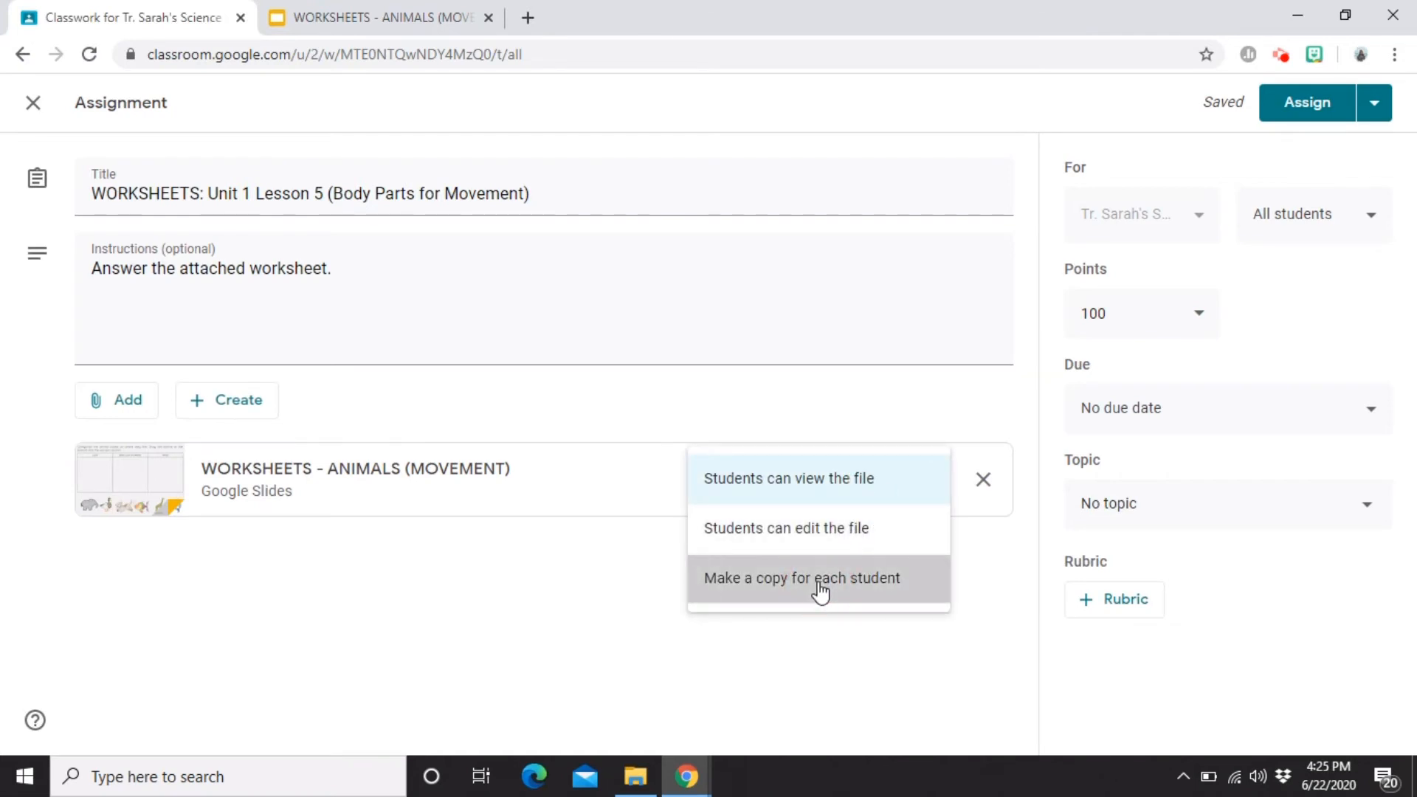
click(831, 488)
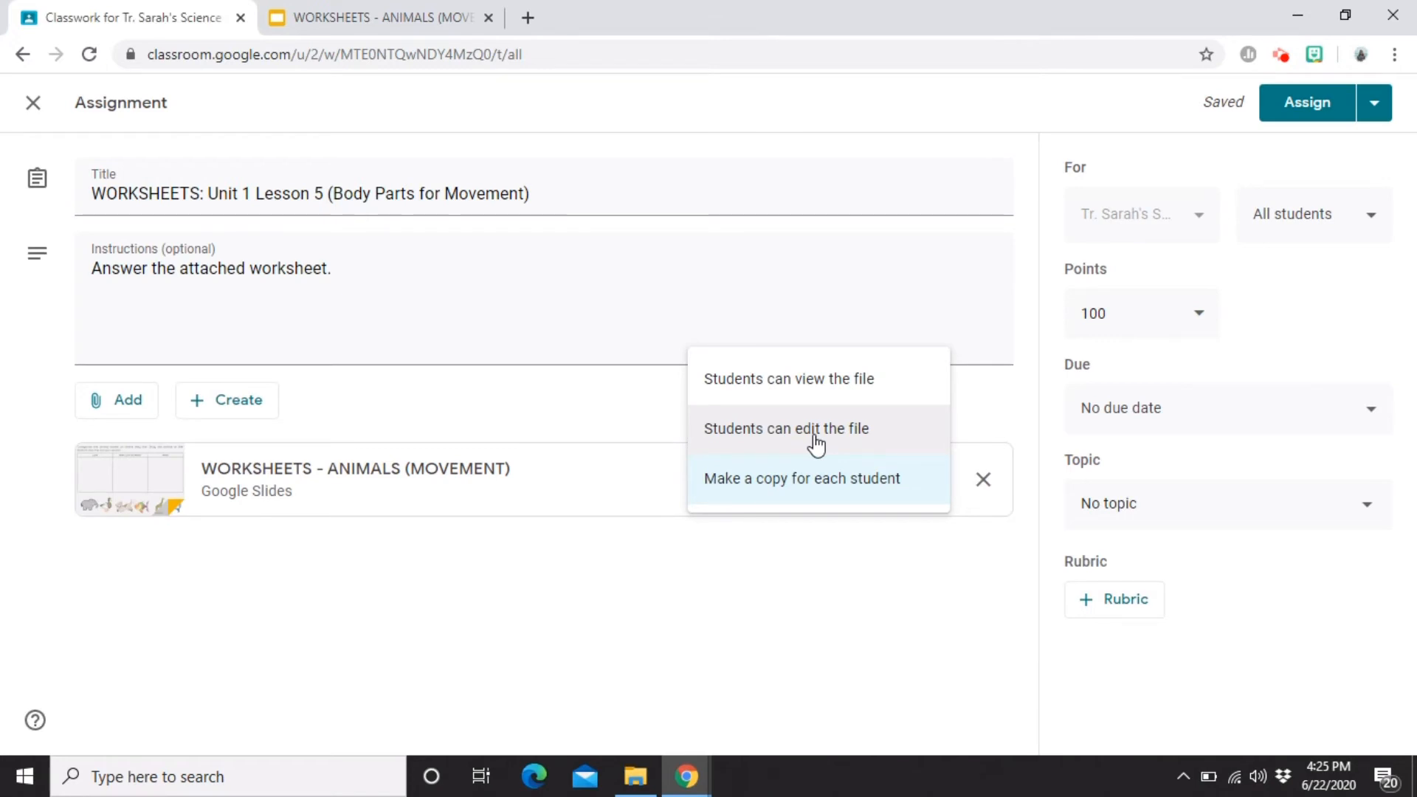
click(793, 487)
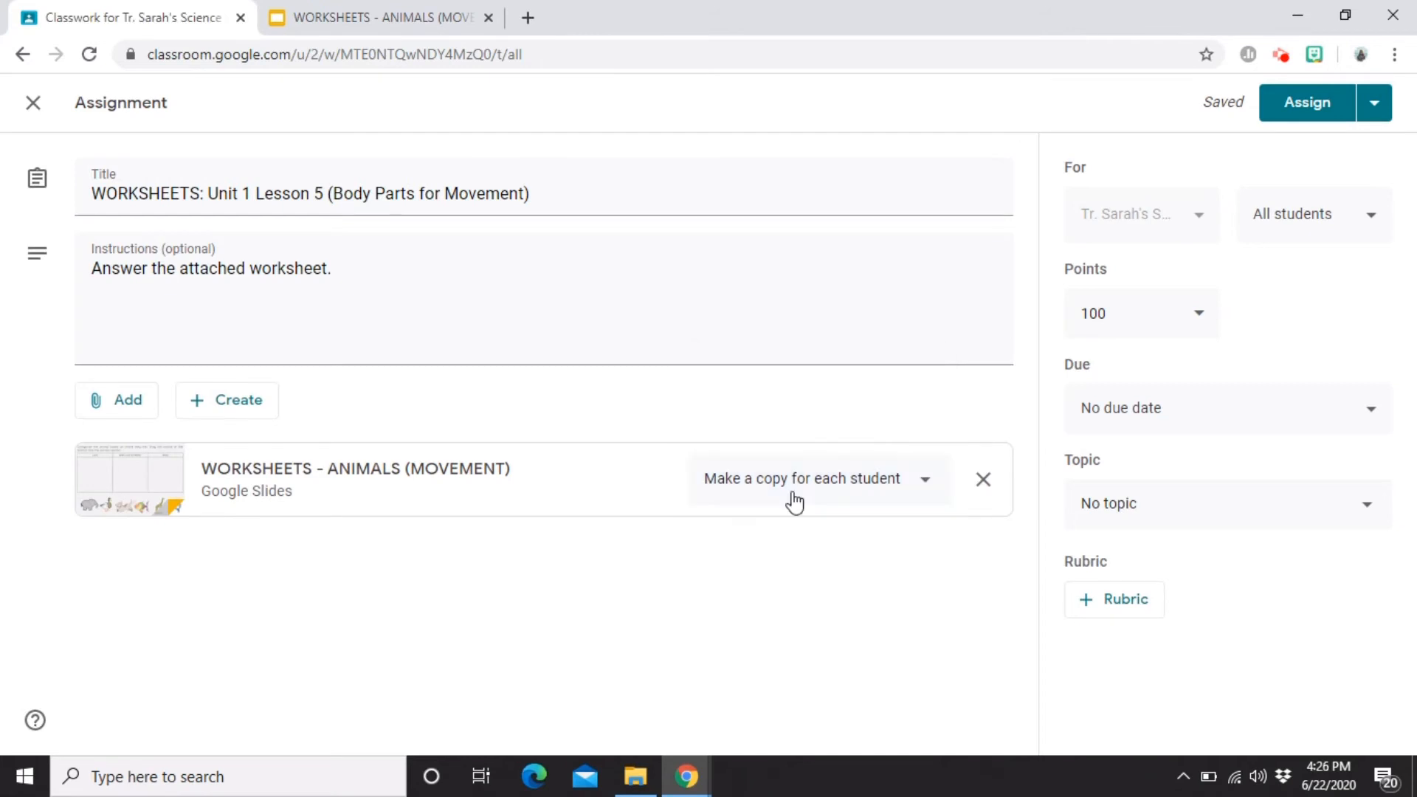
Step: Keep the assignment addressed to all students and set its points to 30
click(1324, 233)
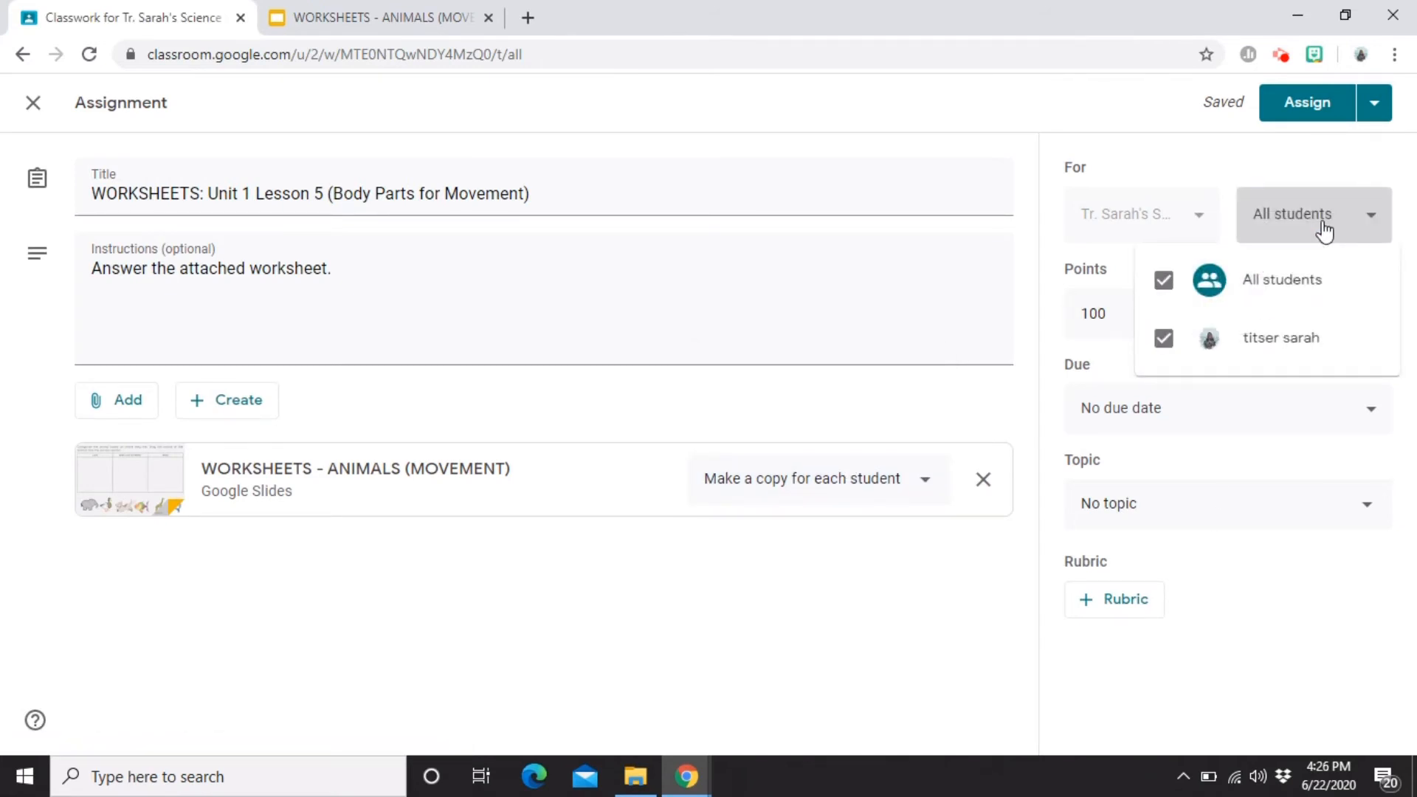
click(1322, 230)
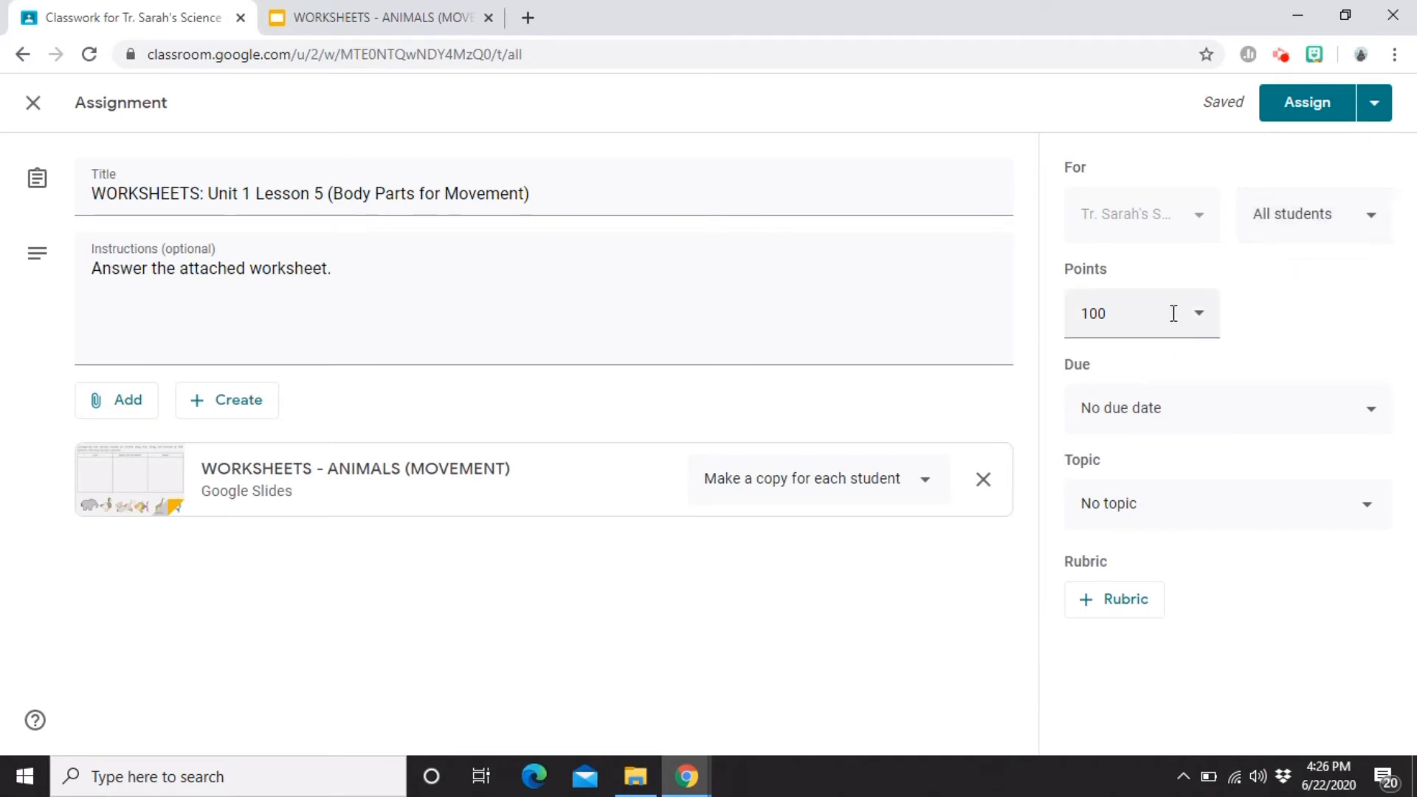
click(1141, 315)
key(ctrl+a)
text(3)
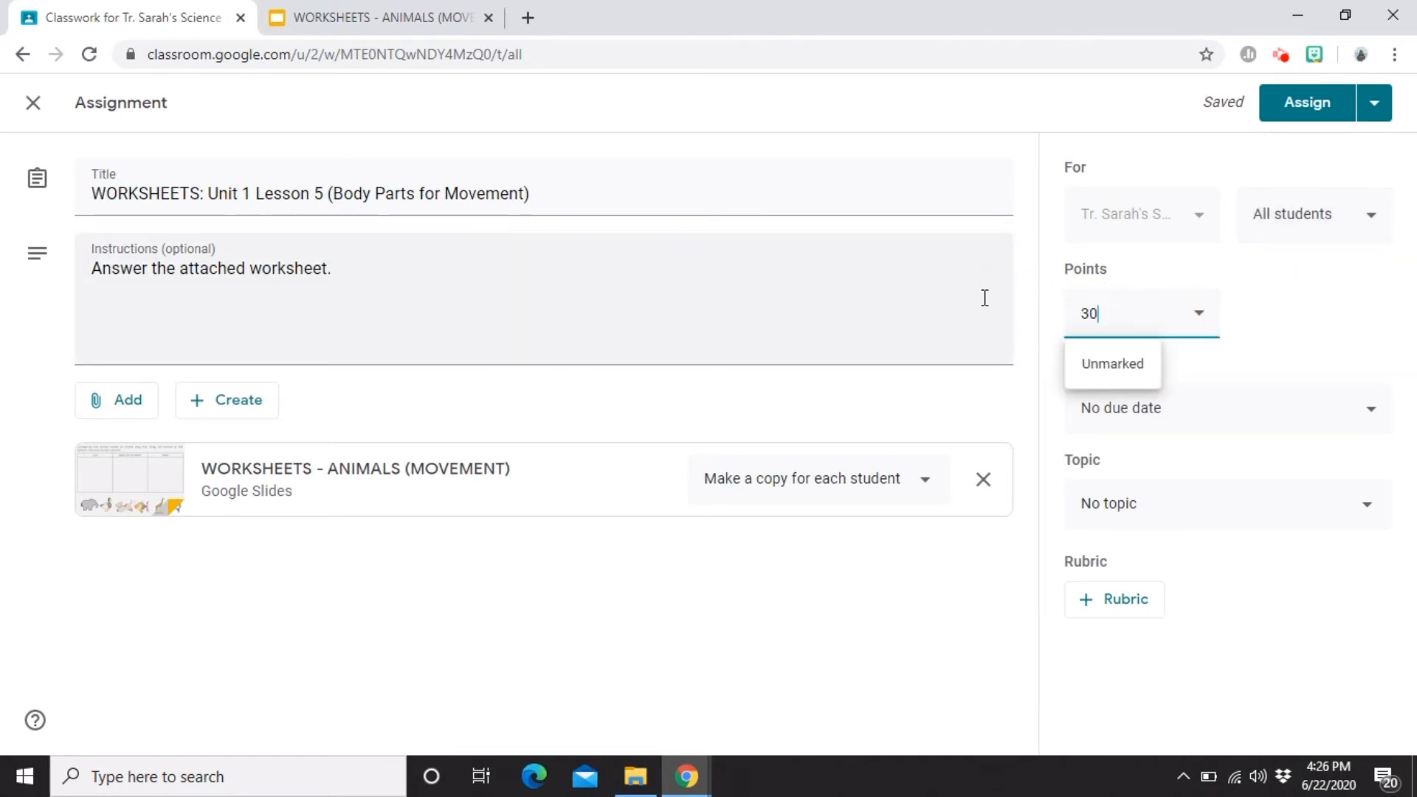
click(1321, 332)
Step: Set the assignment's due date to 23 Jun 2020 and the due time to 13:00
click(1254, 427)
click(1224, 502)
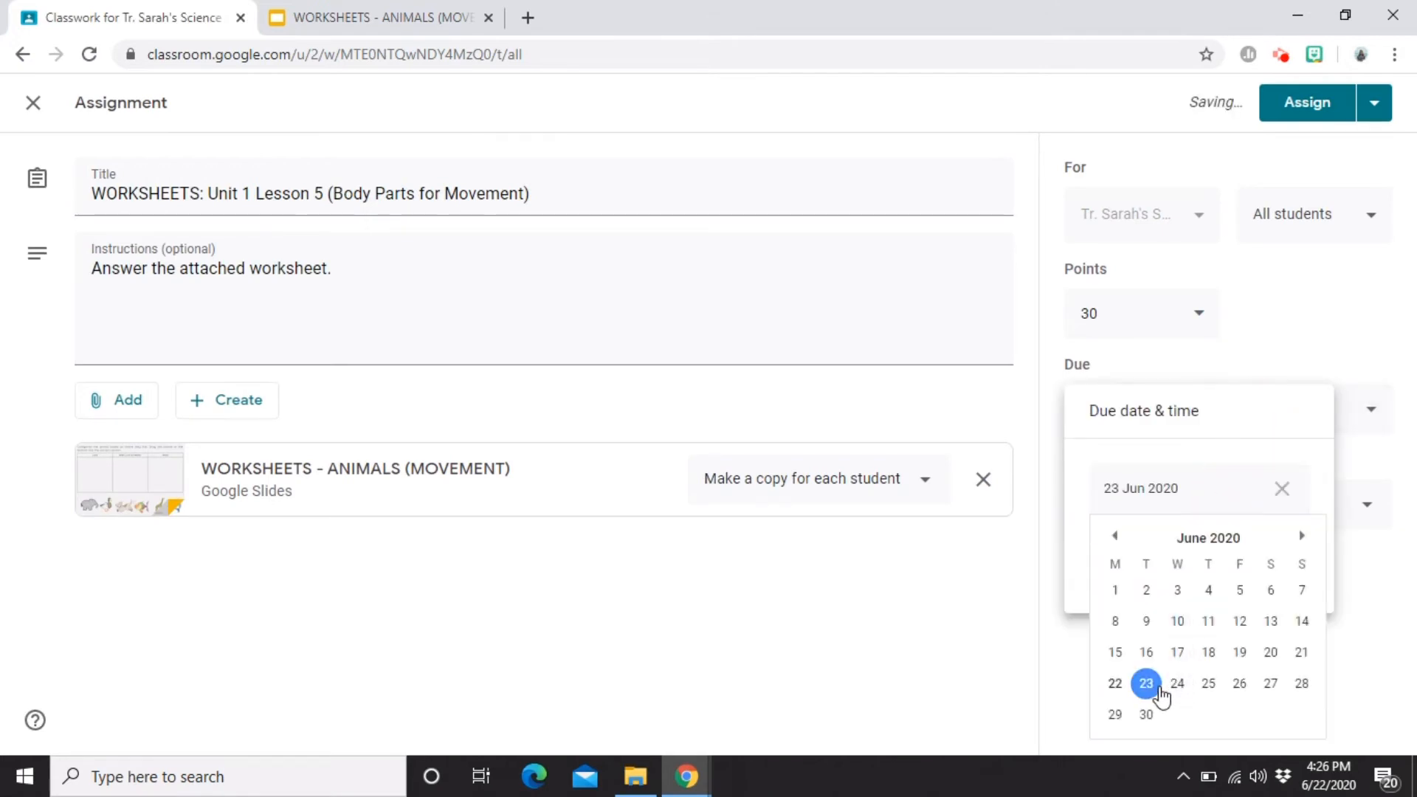
click(1295, 452)
click(1189, 561)
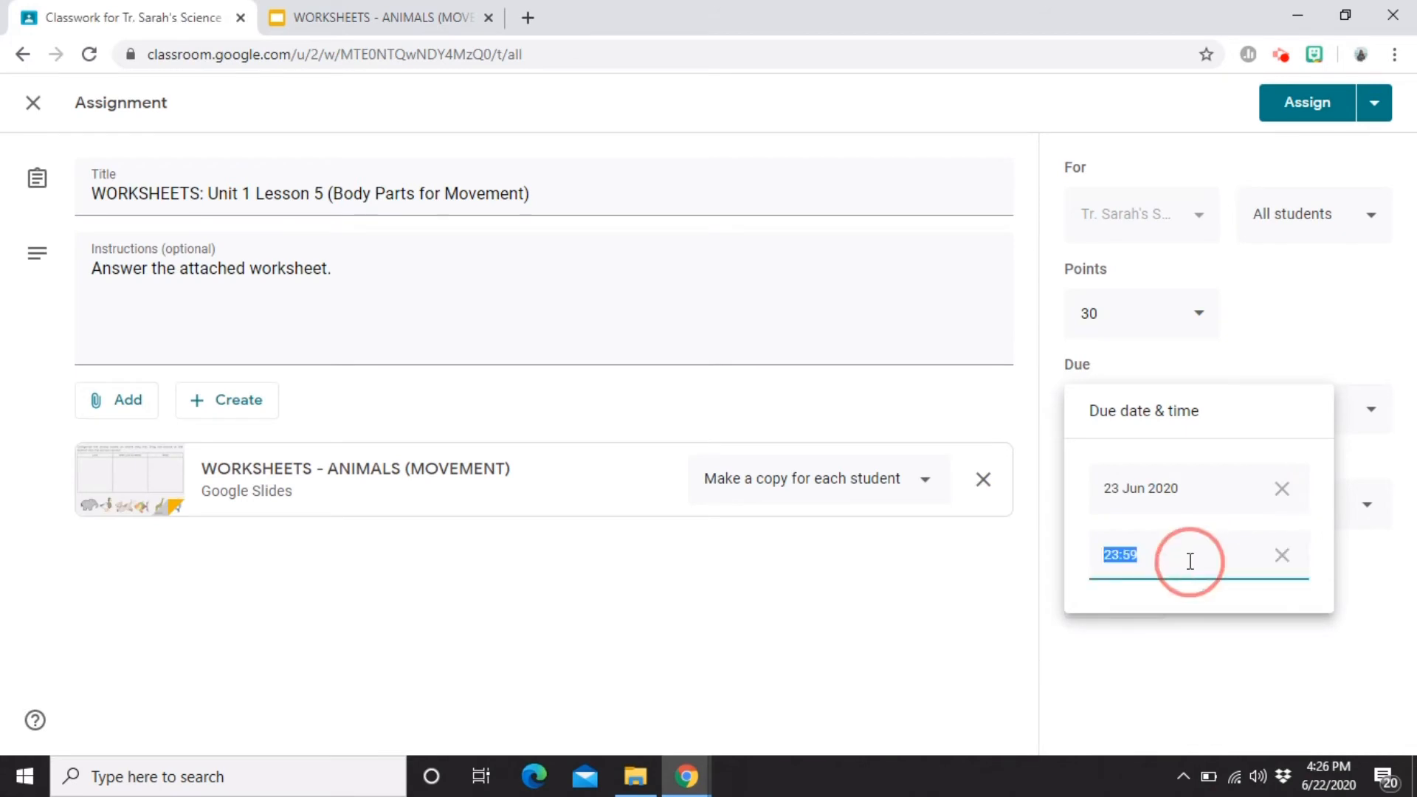
text(13:00)
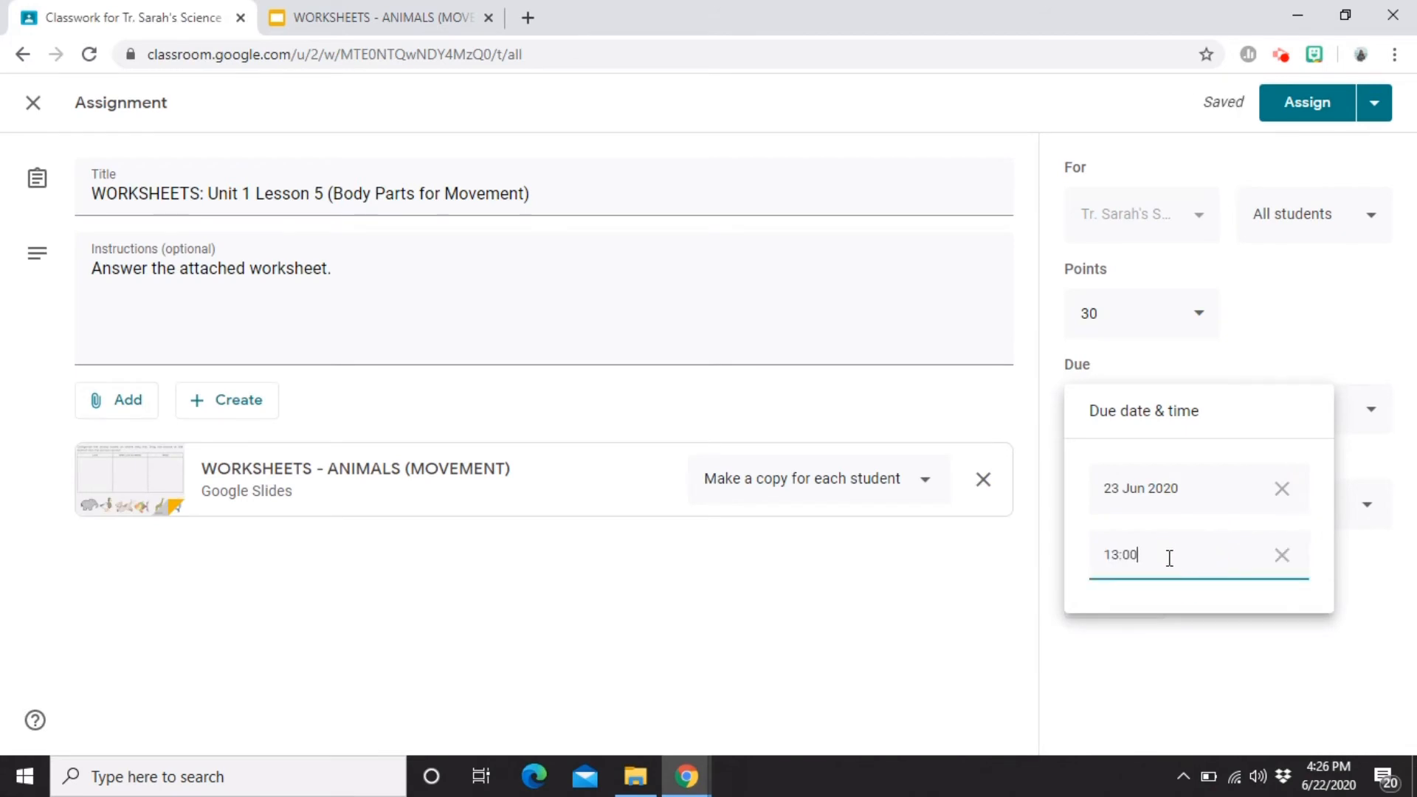
click(1167, 638)
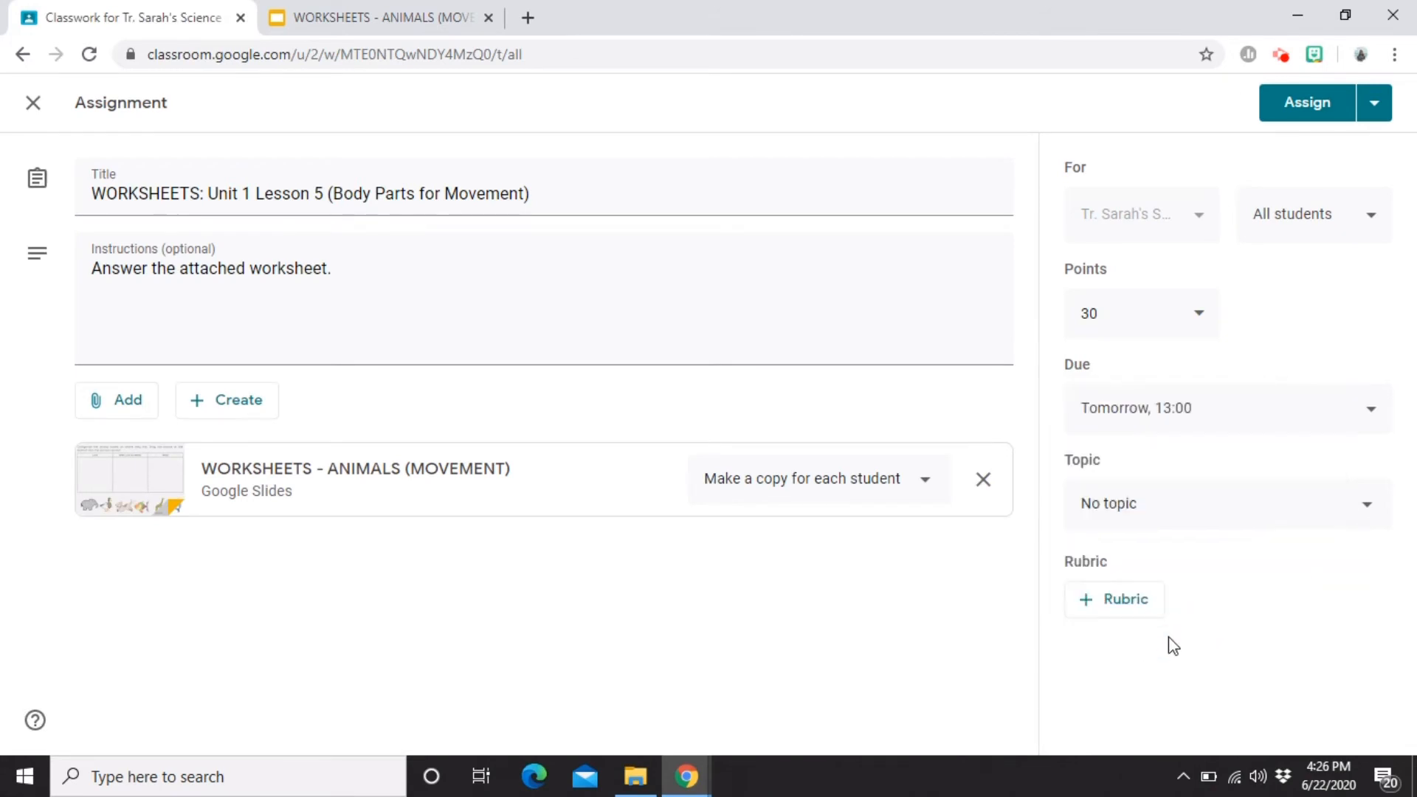
Step: File the assignment under the topic "UNIT 1: Animals" and check the available rubric options without adding a rubric
click(1148, 512)
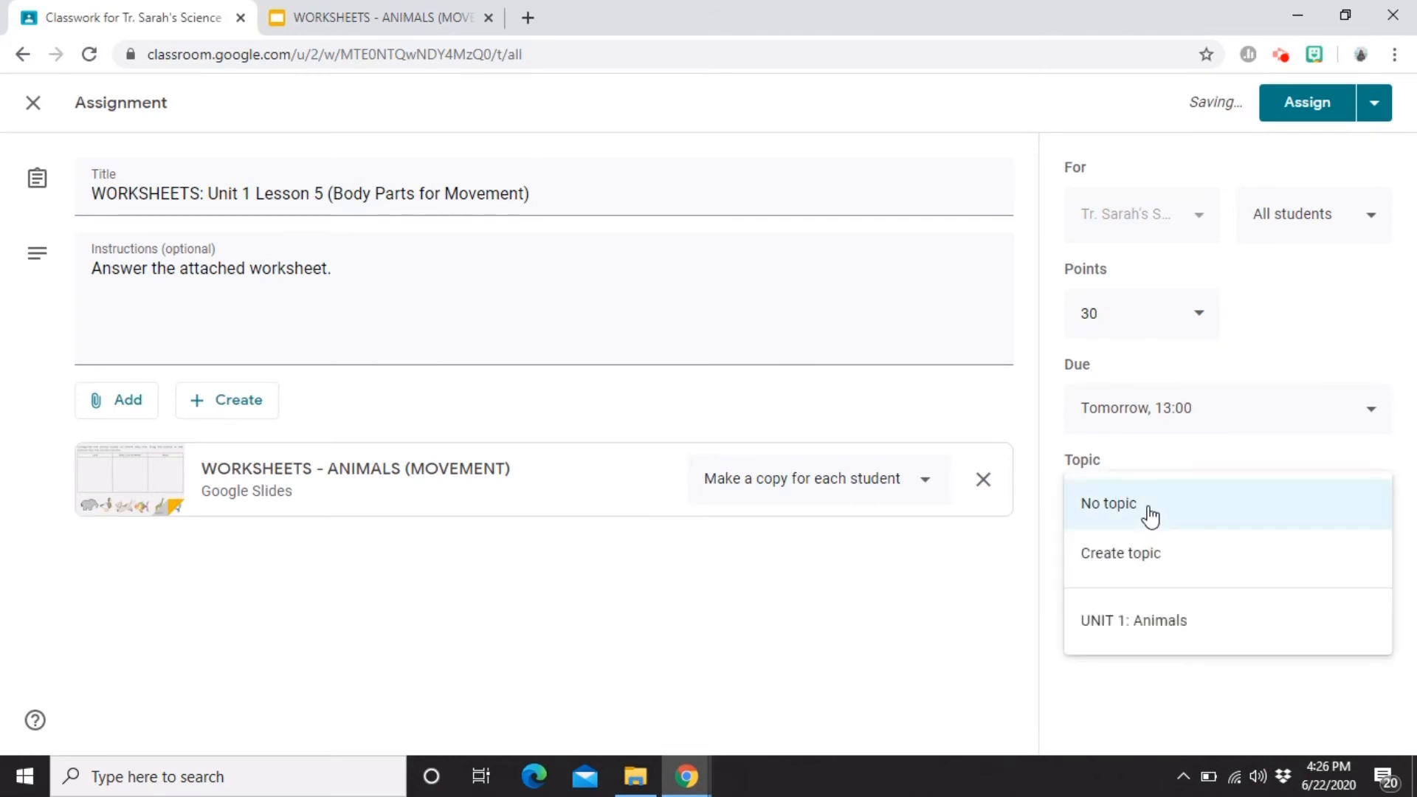
click(1115, 639)
click(1117, 602)
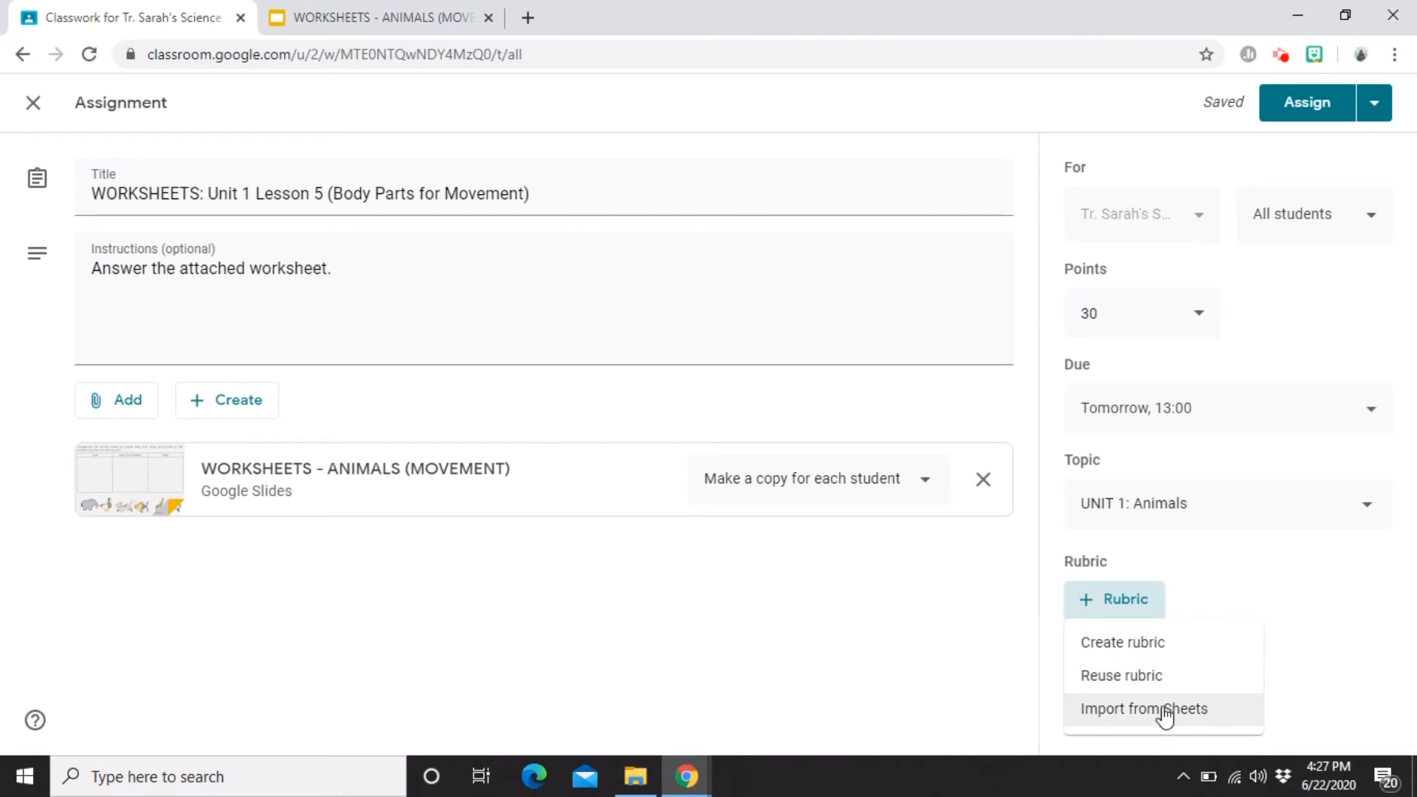
click(1212, 588)
Step: Check the scheduling and draft options, and assign the worksheet to the class immediately
click(1374, 107)
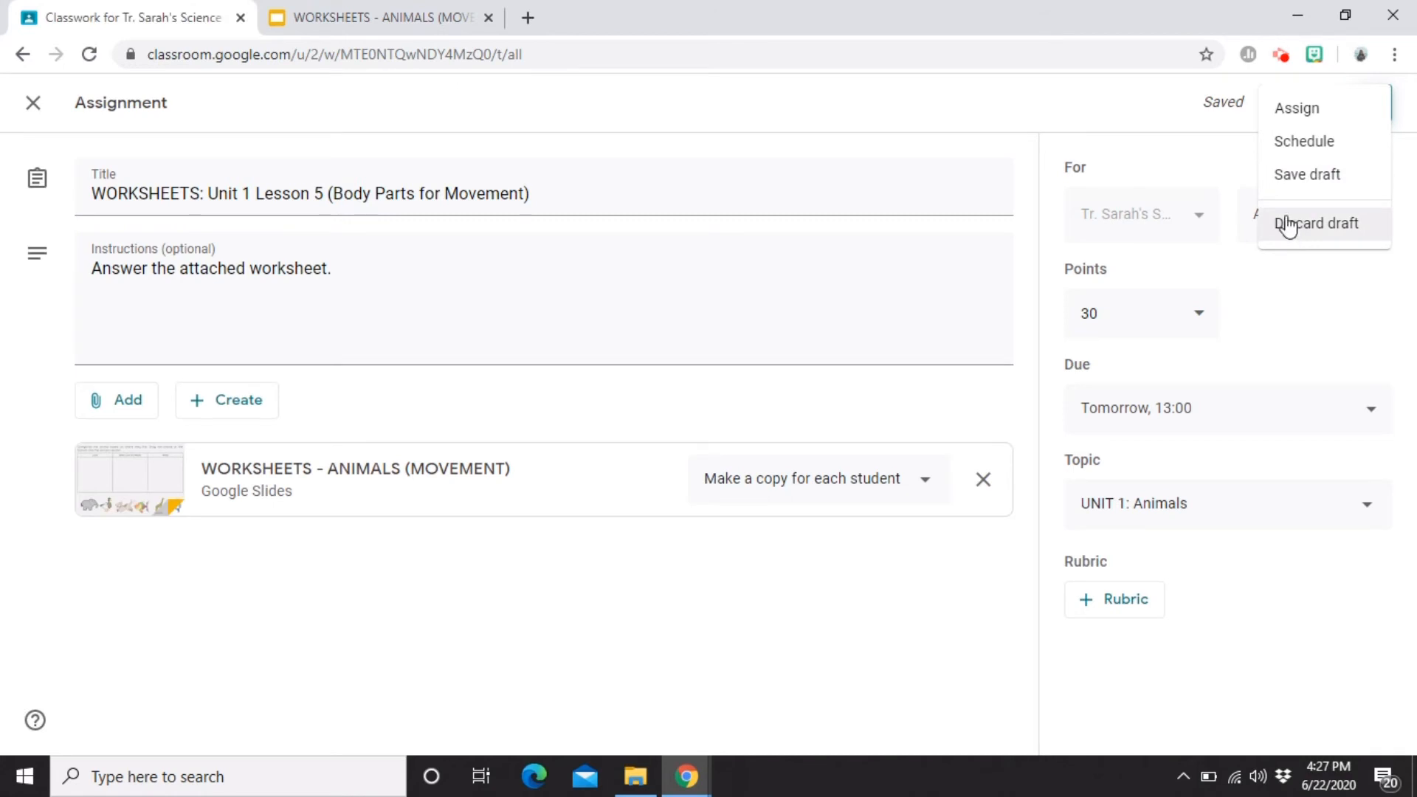
click(1226, 152)
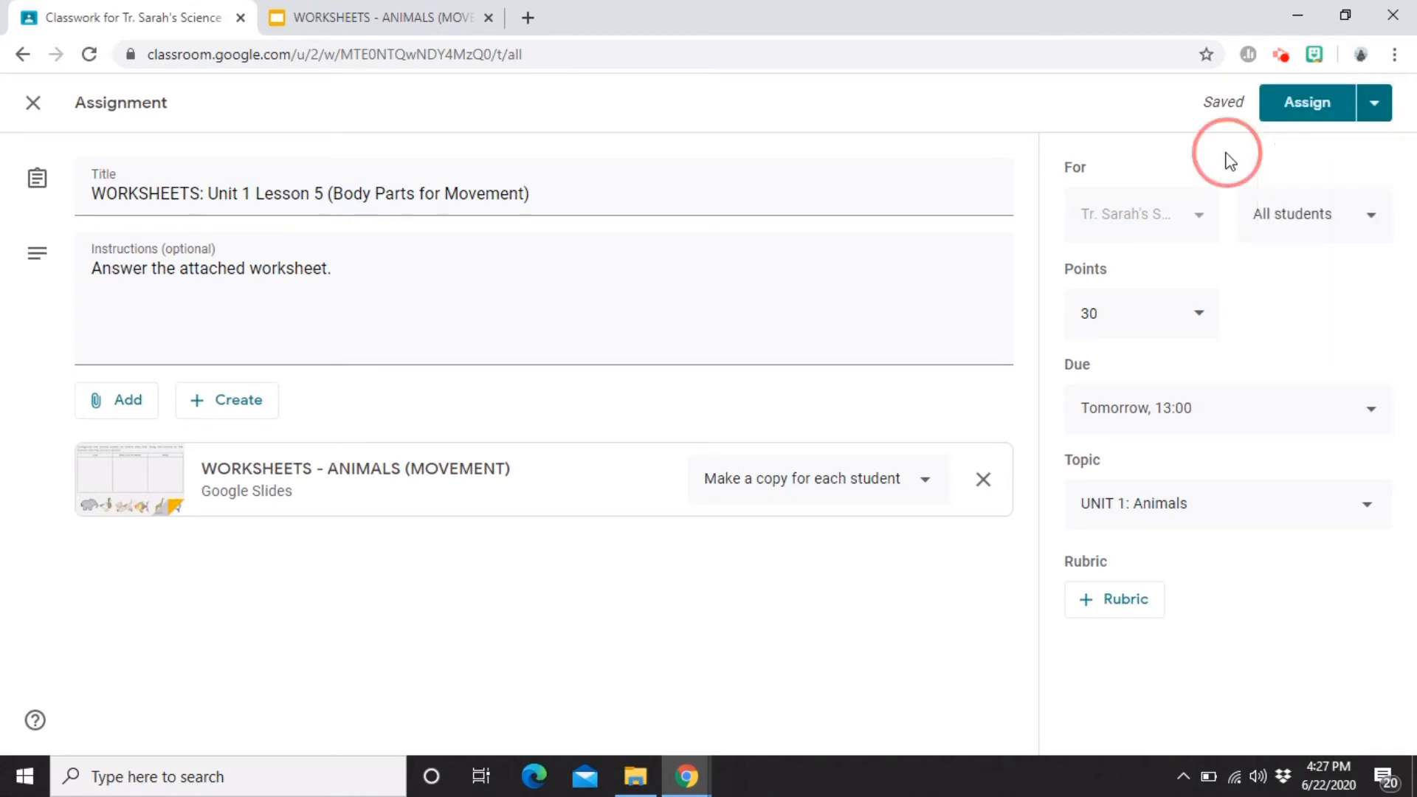
click(1301, 110)
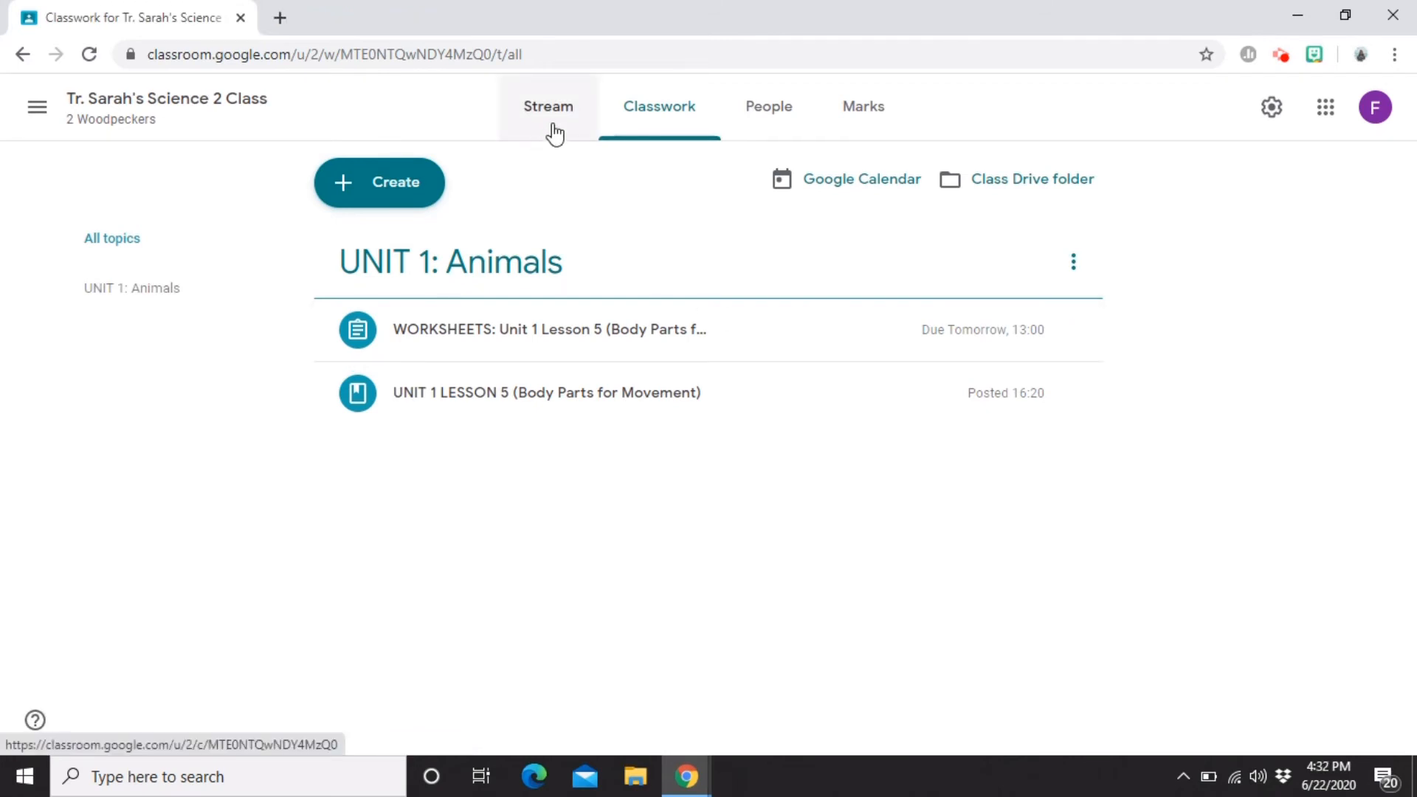
Step: Review the class stream for the new posts and upcoming work, and return to the classwork overview
click(555, 134)
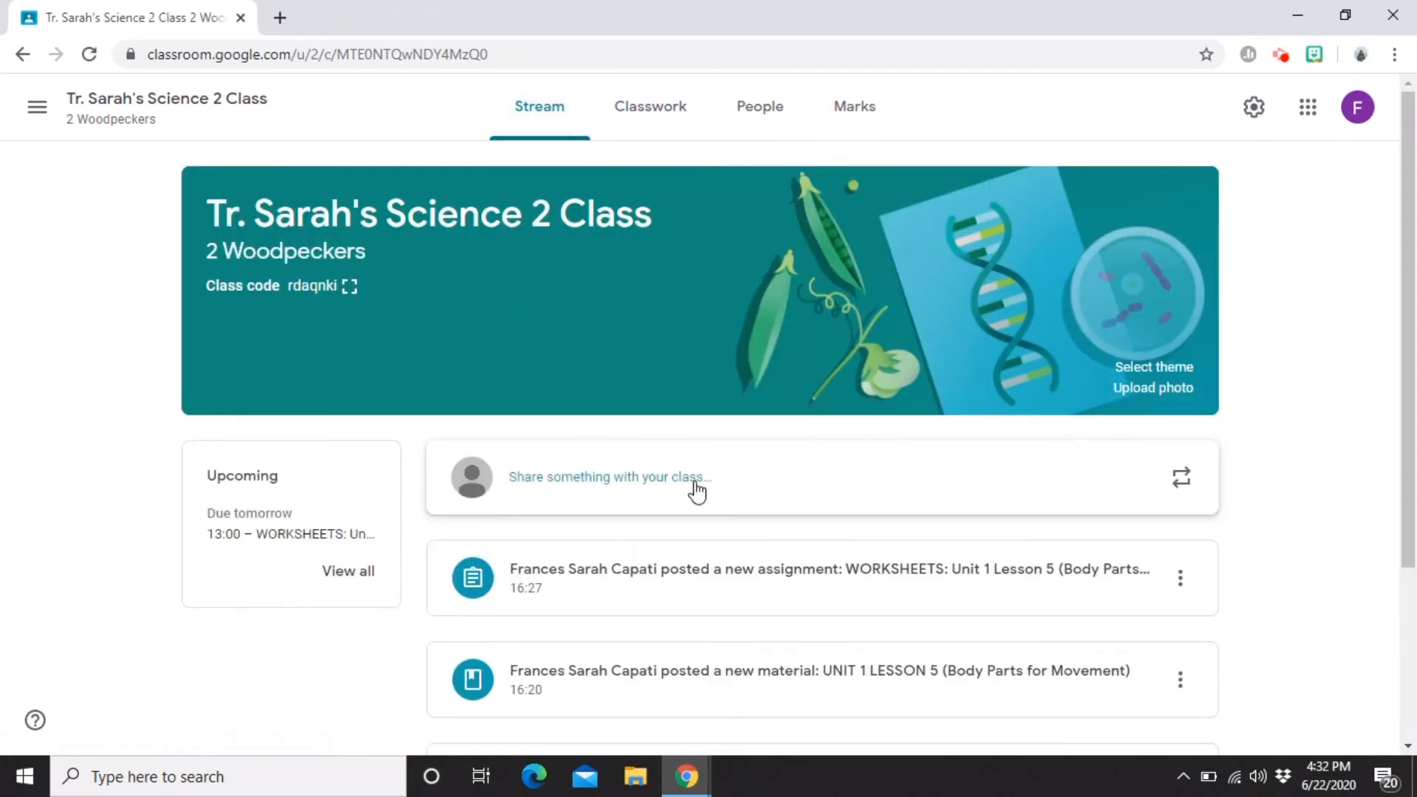
scroll(701, 509, down, 3)
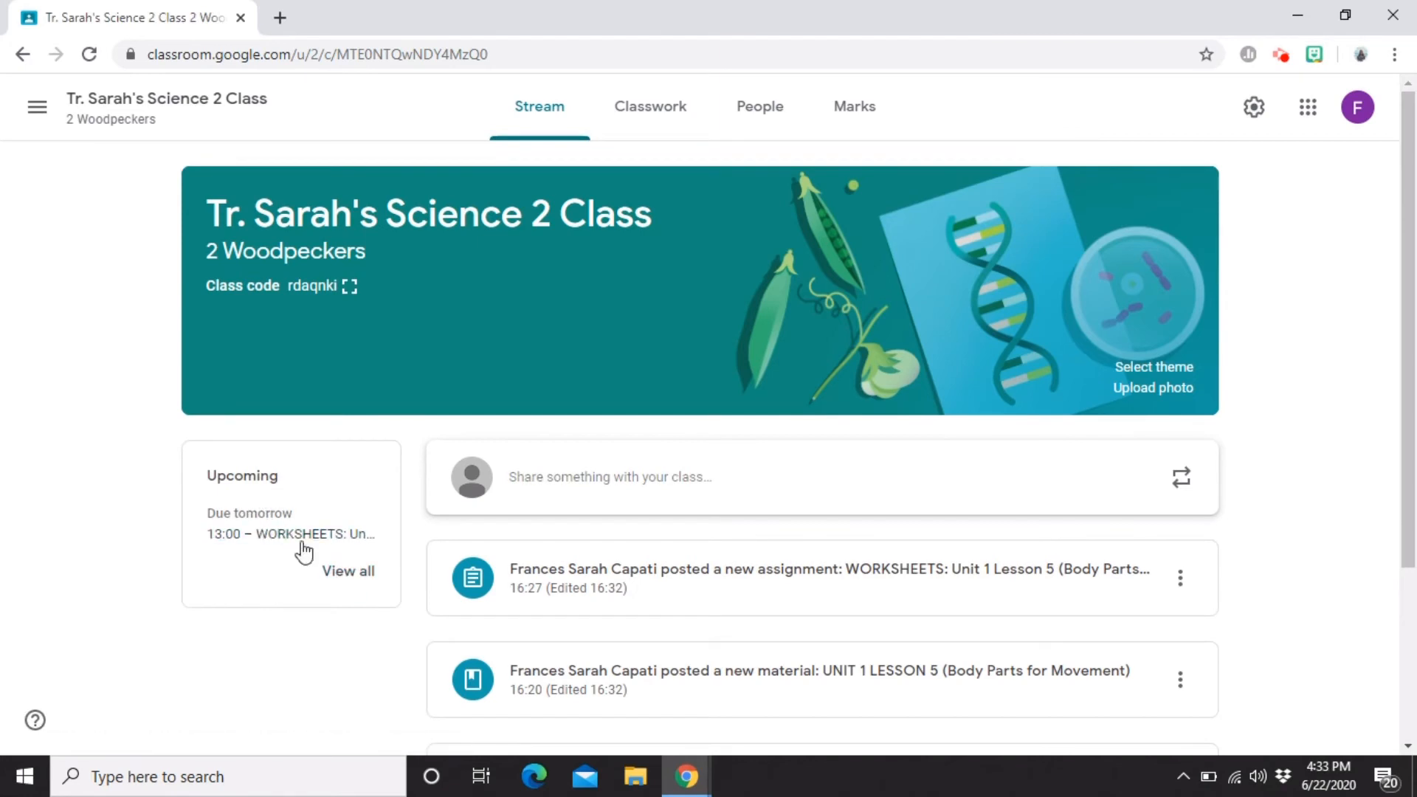
click(347, 572)
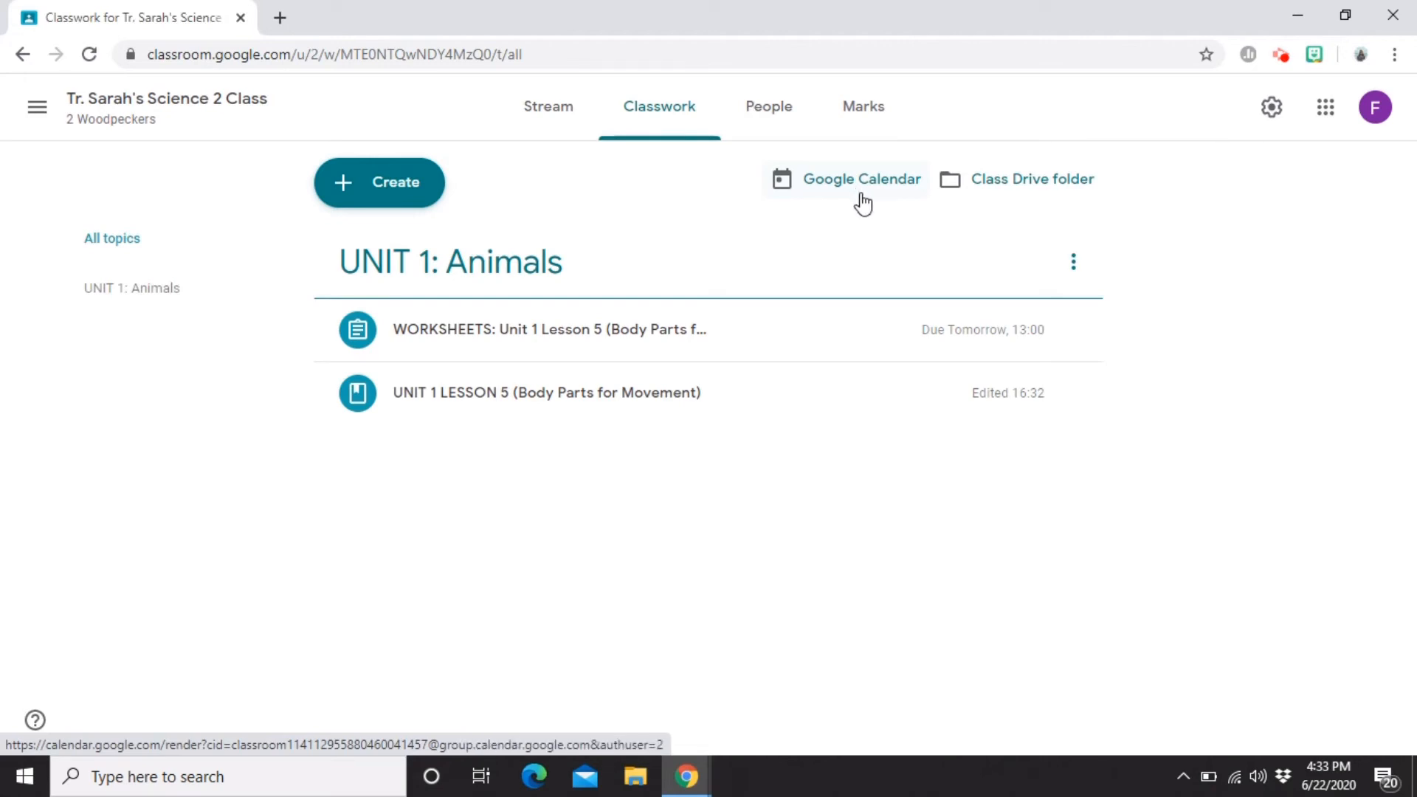
Step: View the worksheet assignment's event details in the class's Google Calendar, and return to the classwork
click(850, 184)
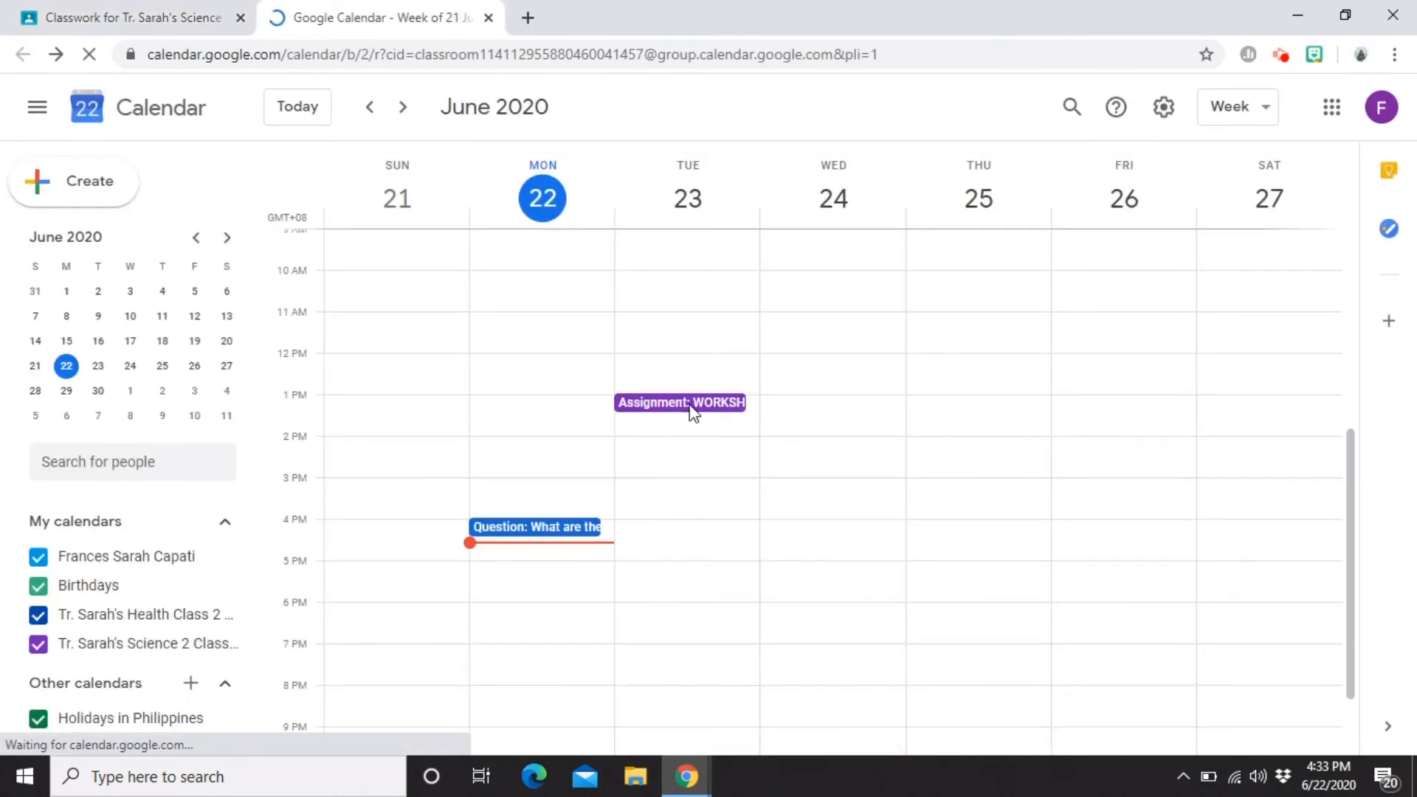
click(691, 407)
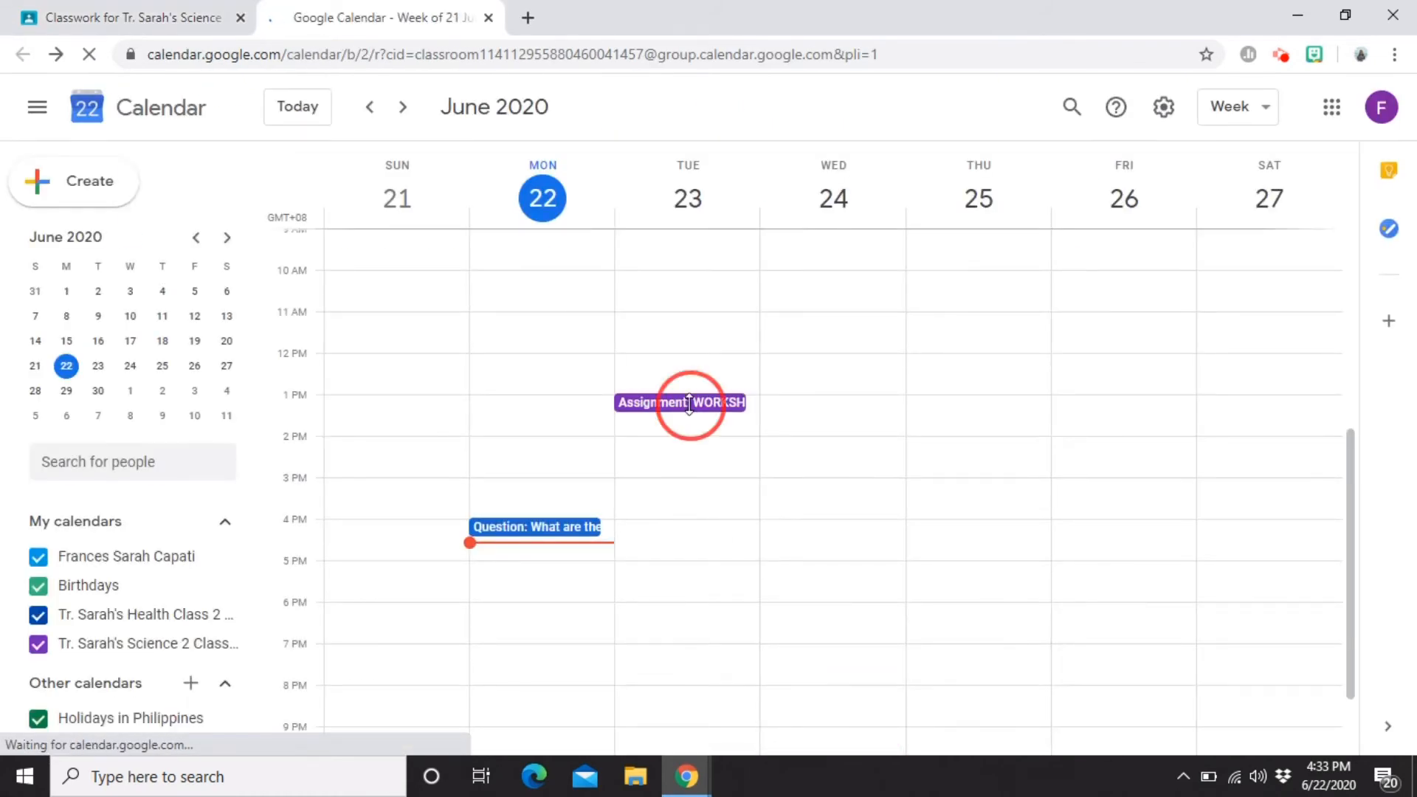
click(686, 406)
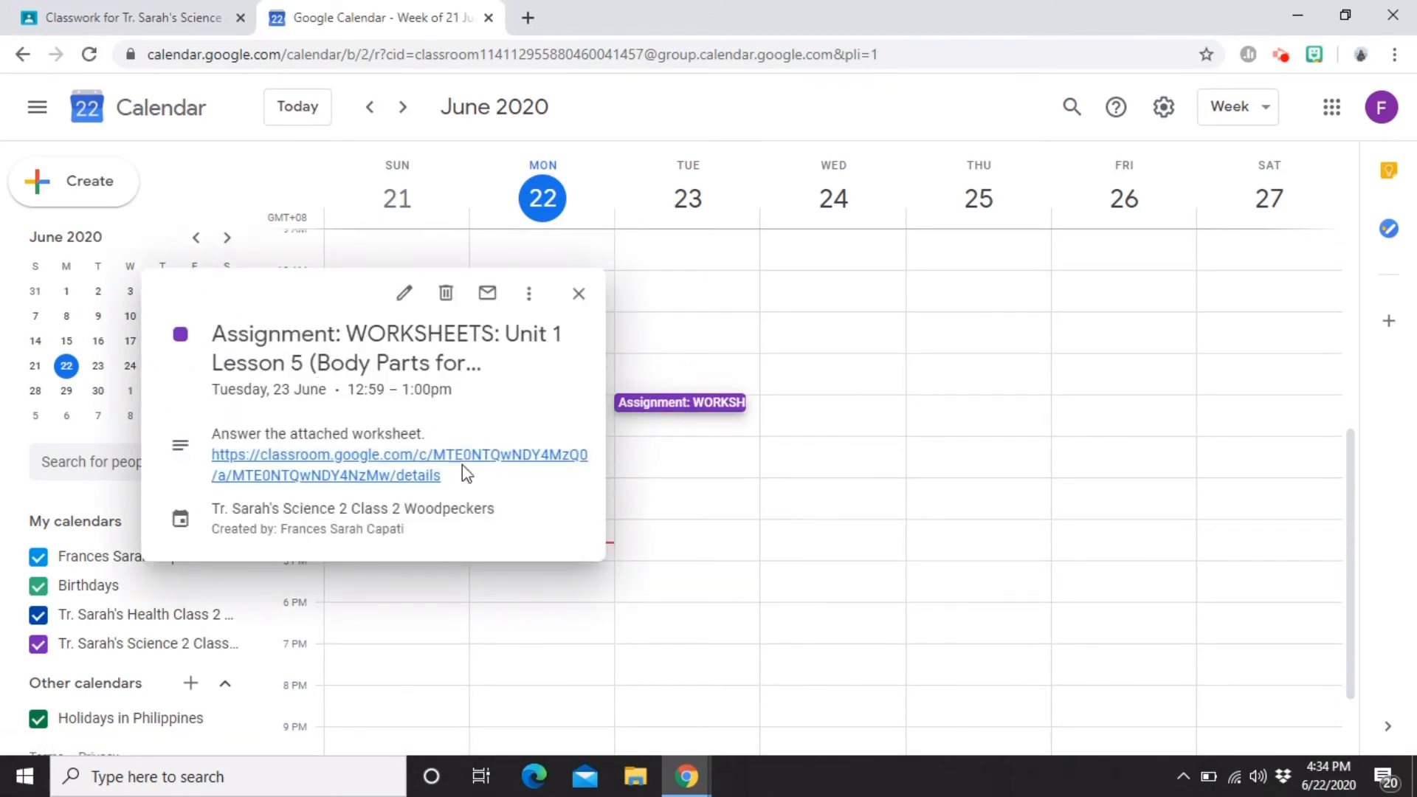
click(578, 293)
key(ctrl+w)
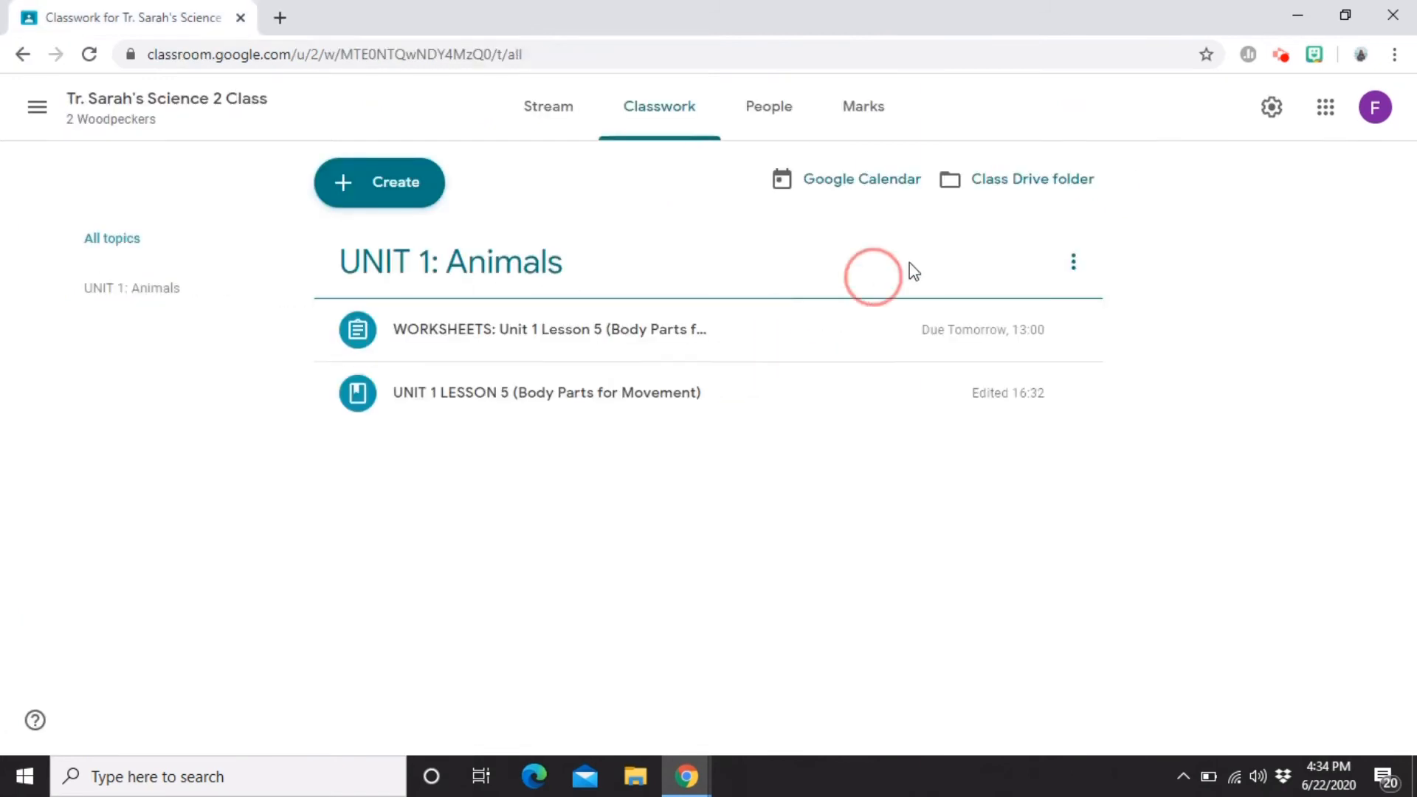
Step: Look through the class Drive folder in Google Drive, and return to the classwork
click(1031, 194)
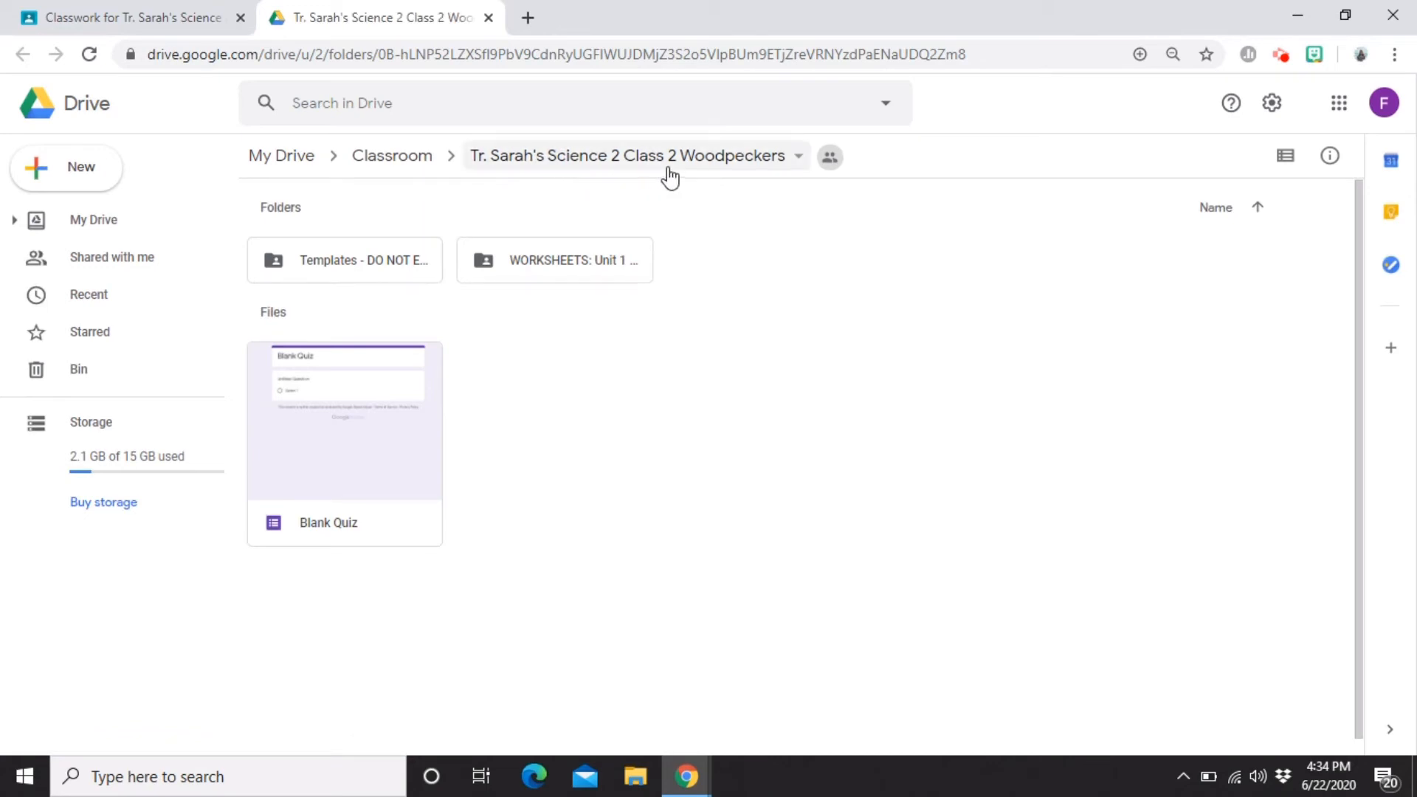
key(ctrl+w)
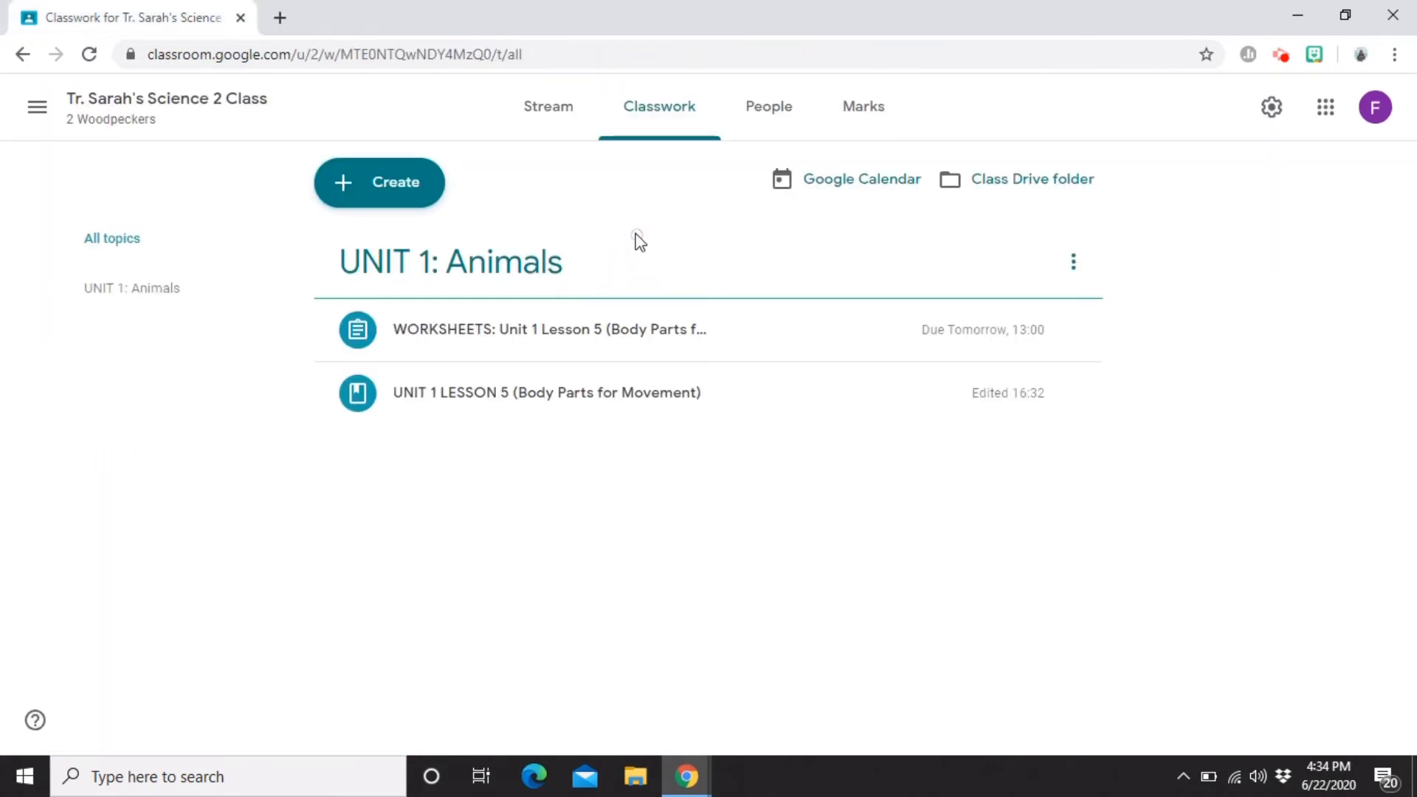
Step: Look at the class's teacher and student lists, check the form for inviting students, and dismiss it without inviting anyone
click(746, 119)
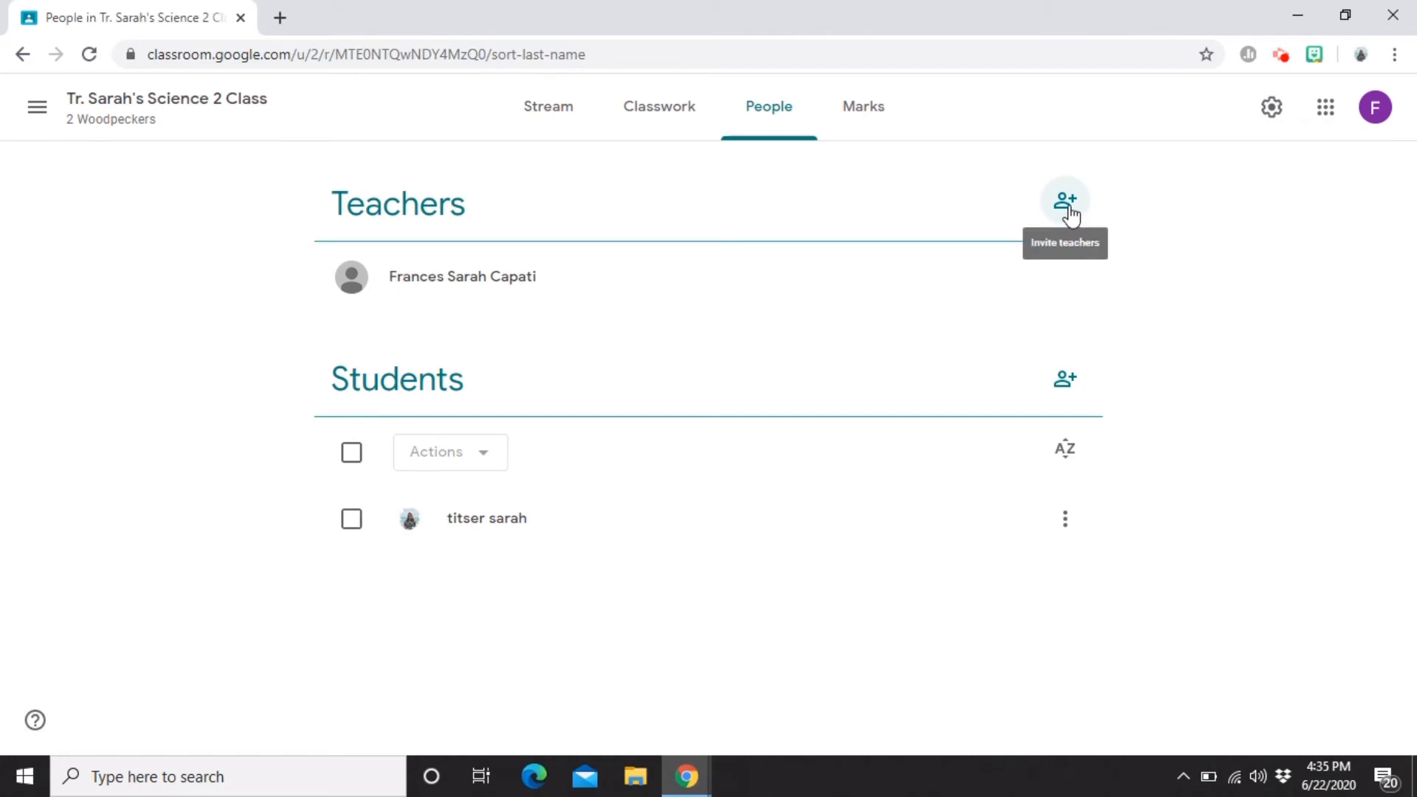
click(1065, 382)
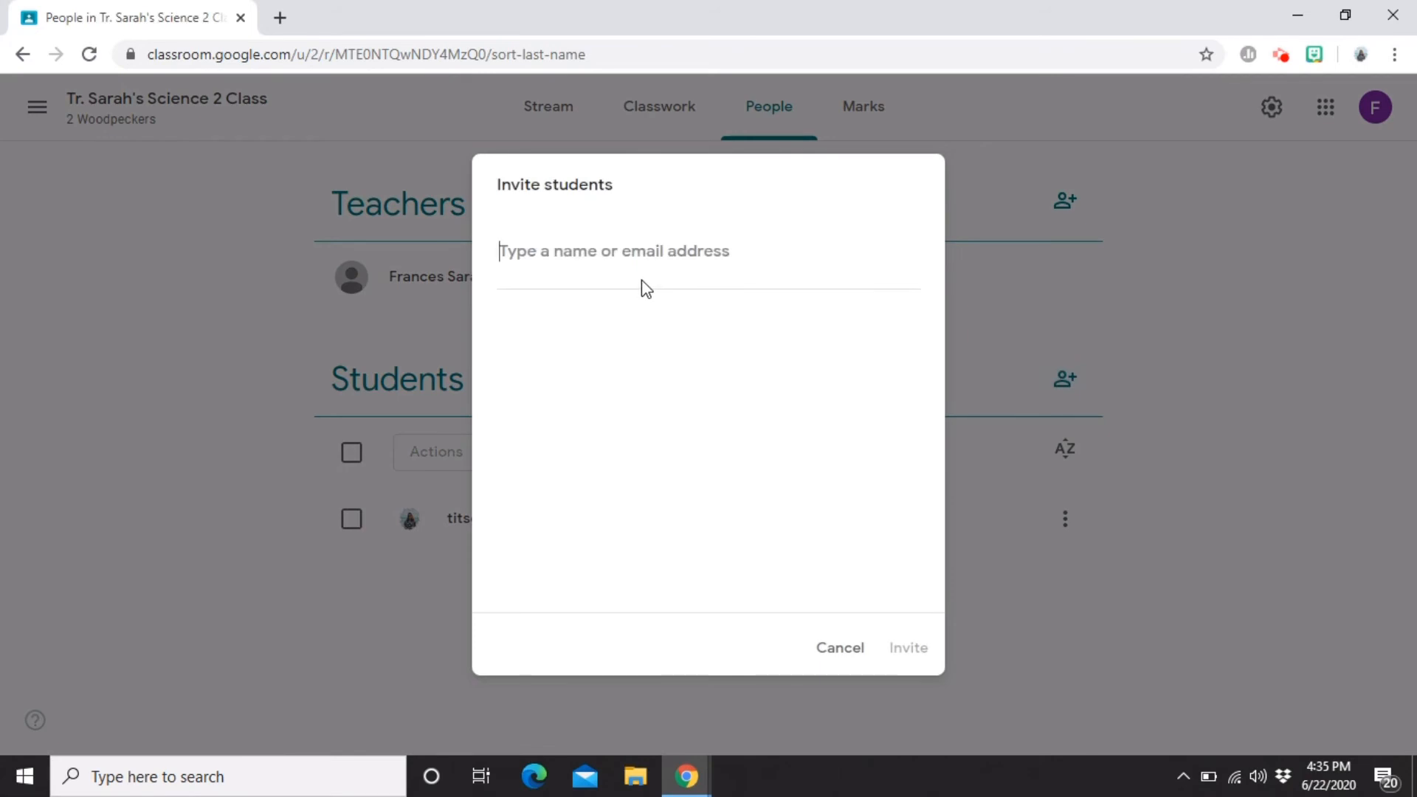
click(830, 649)
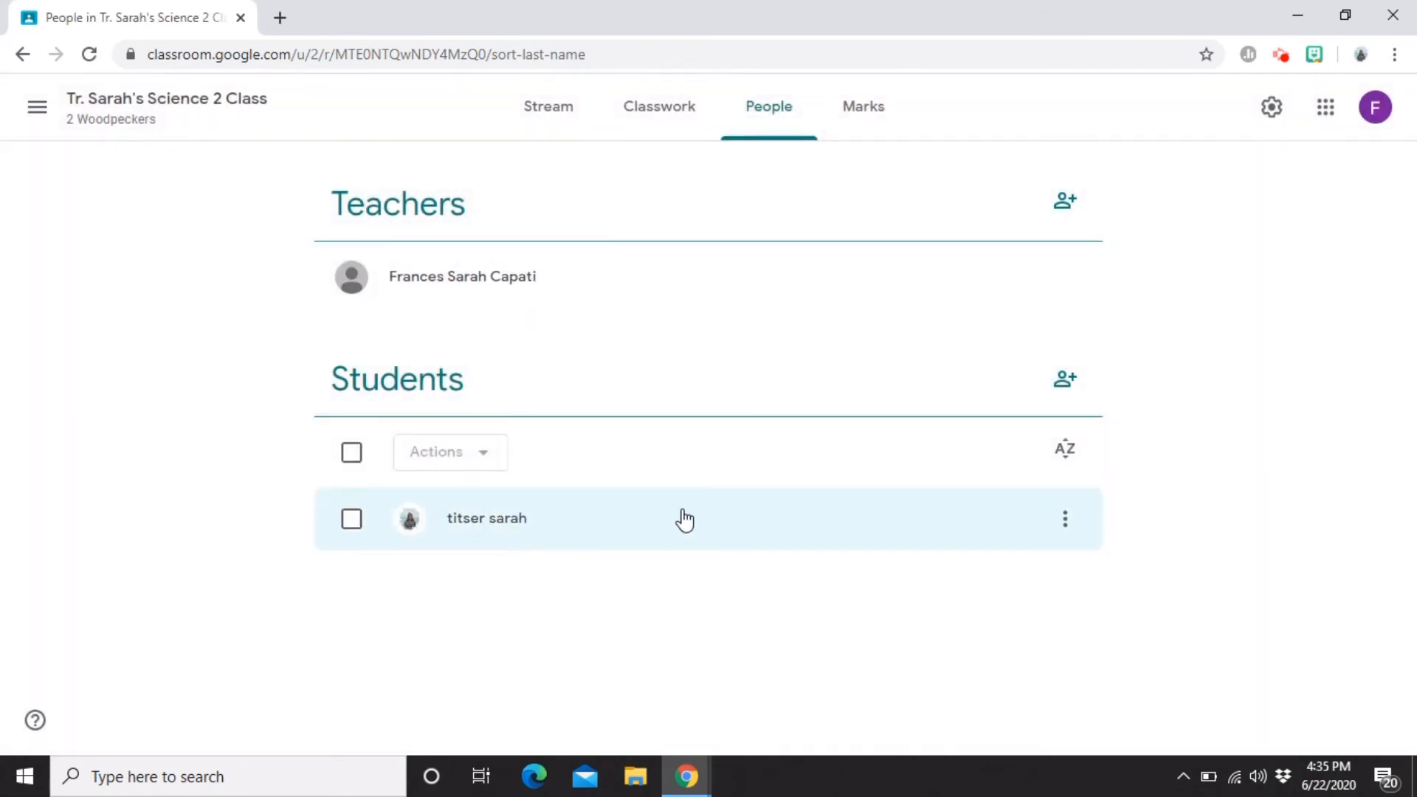
Step: Select the enrolled student in the people list and check the email, remove and mute actions
click(352, 521)
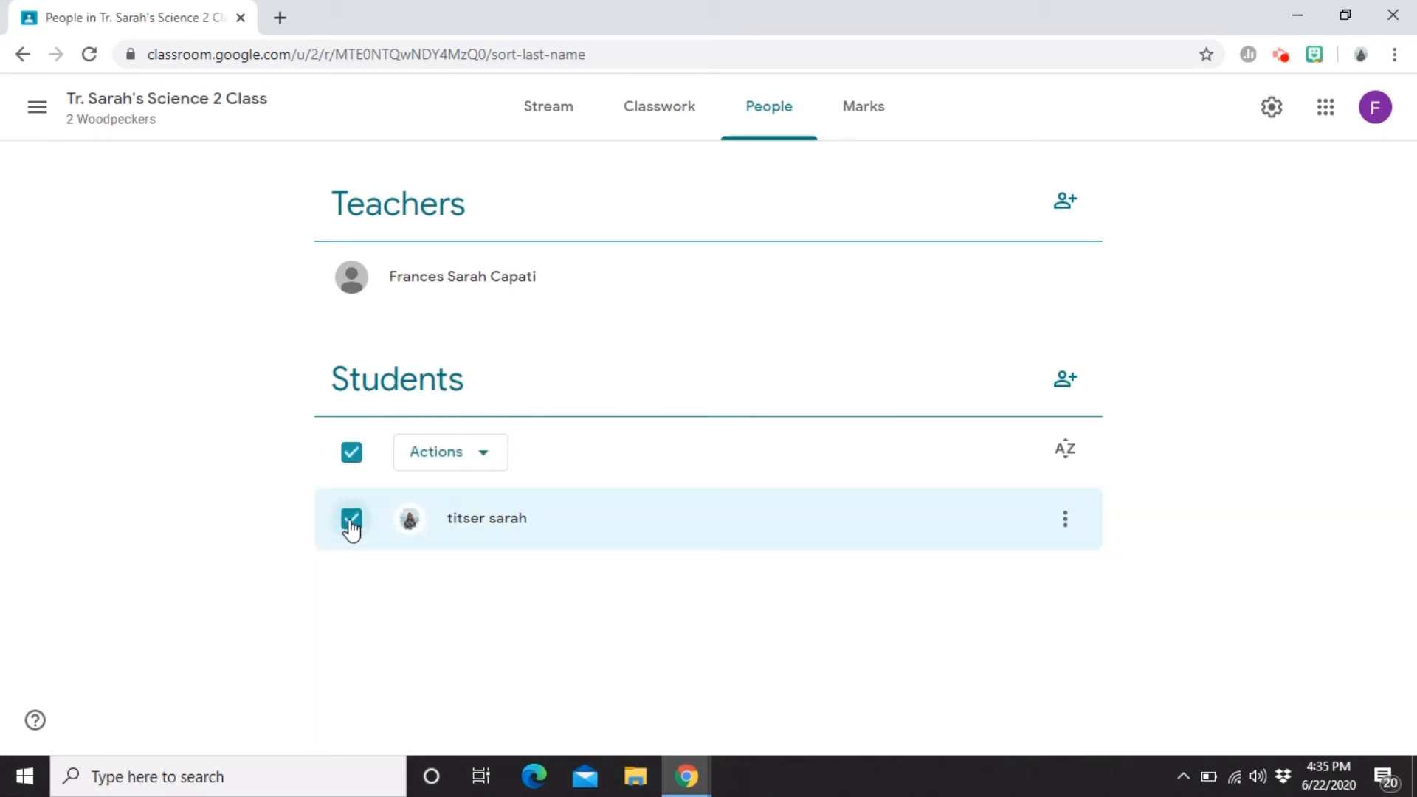
click(470, 455)
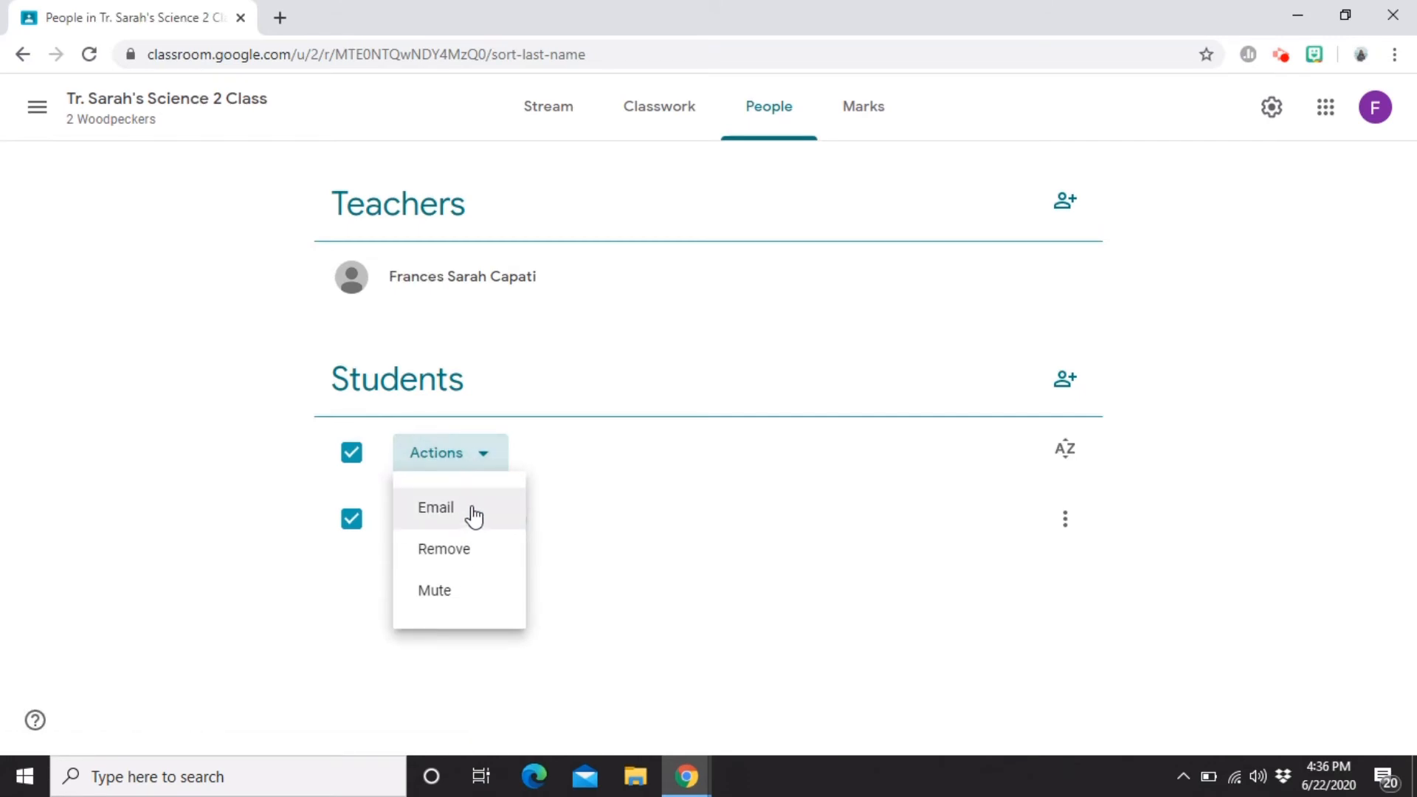
click(455, 599)
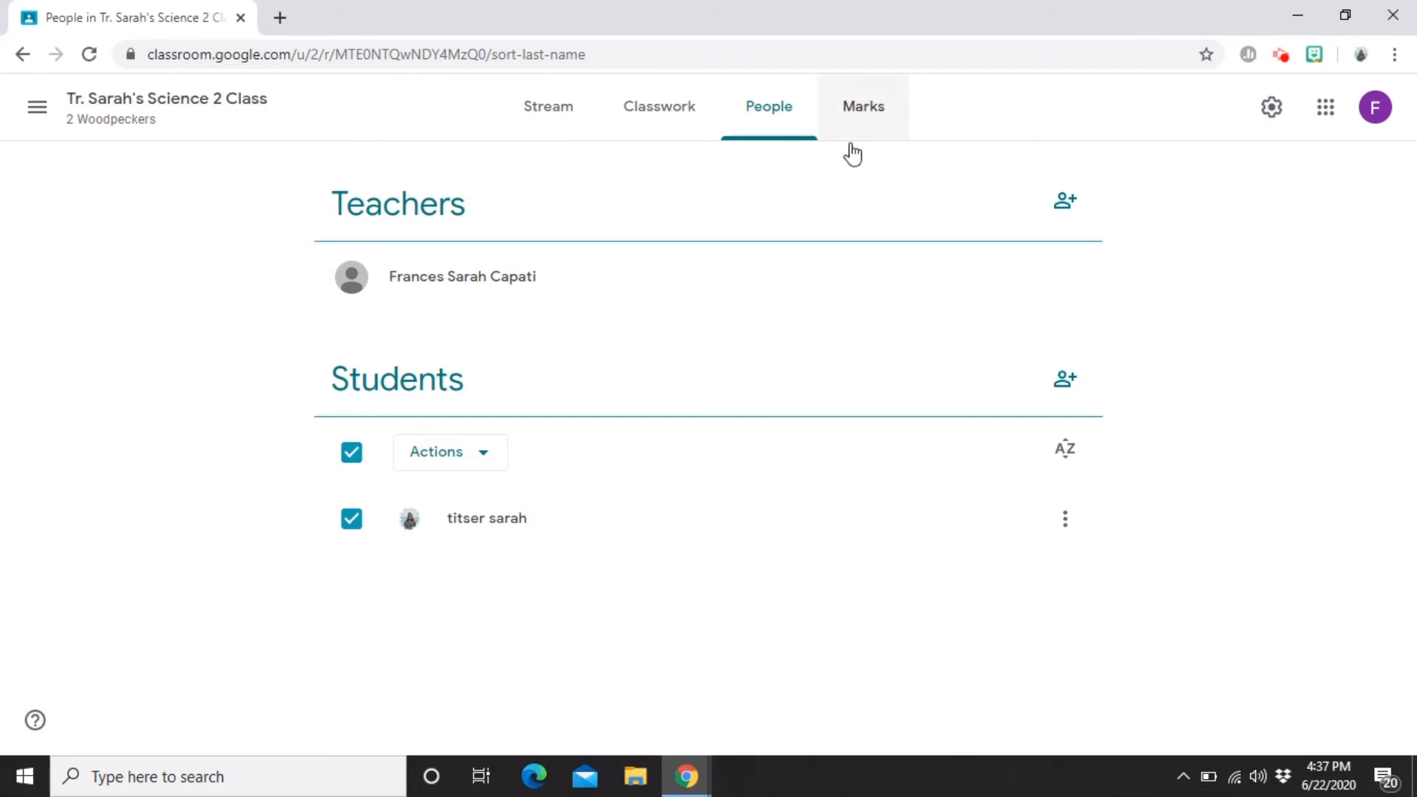
Step: Go to the enrolled student's work from the class marks, and open their Google Slides copy of the Unit 1 Lesson 5 worksheet
click(874, 130)
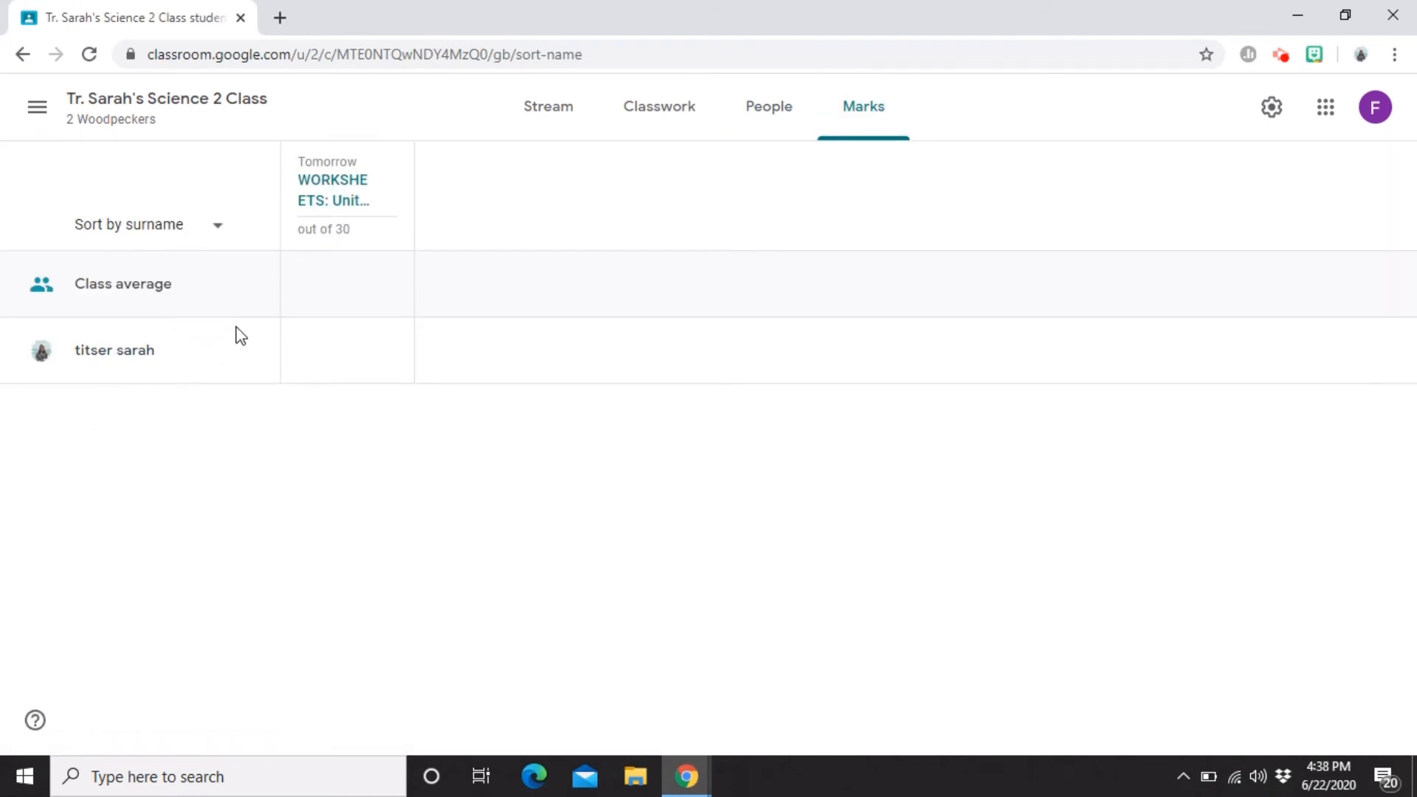
click(105, 354)
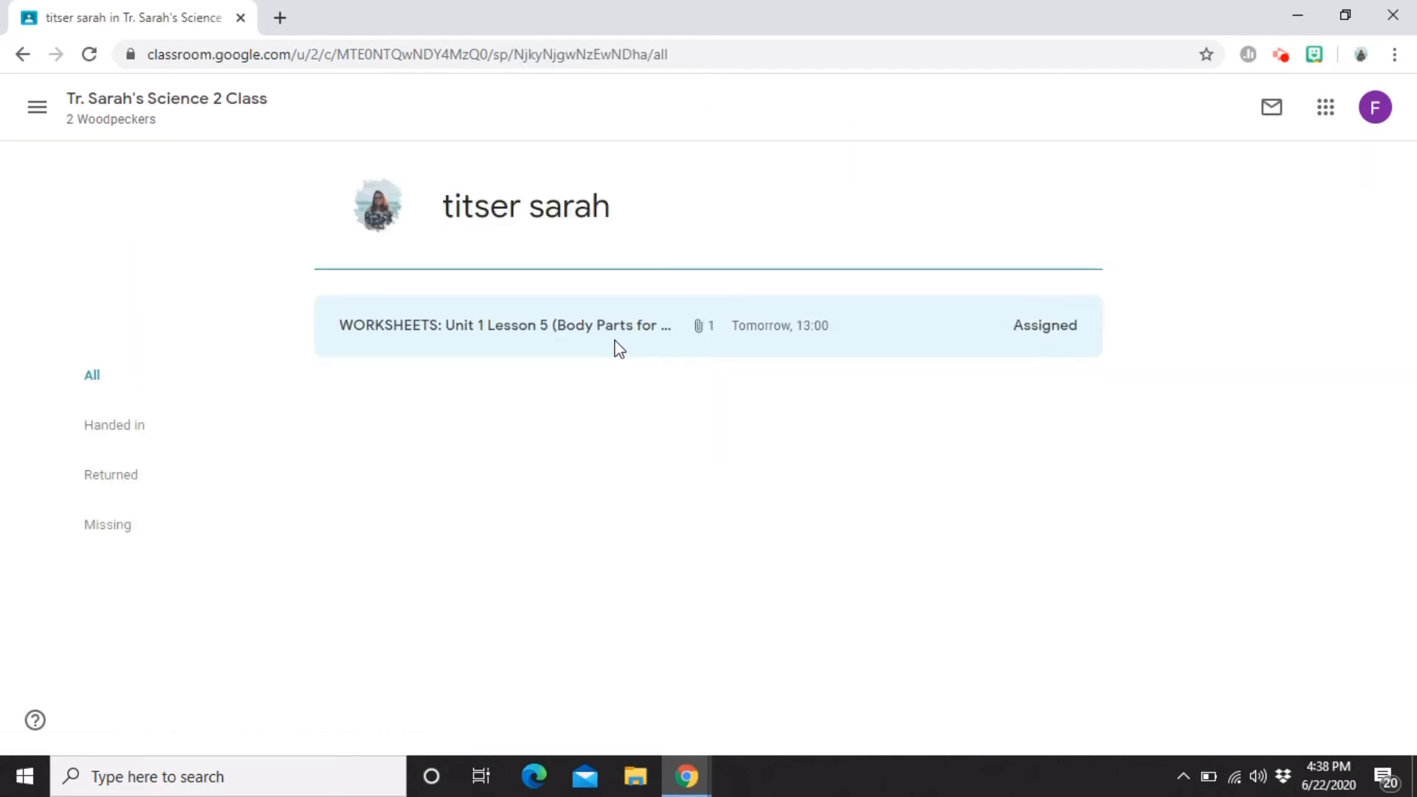
click(808, 309)
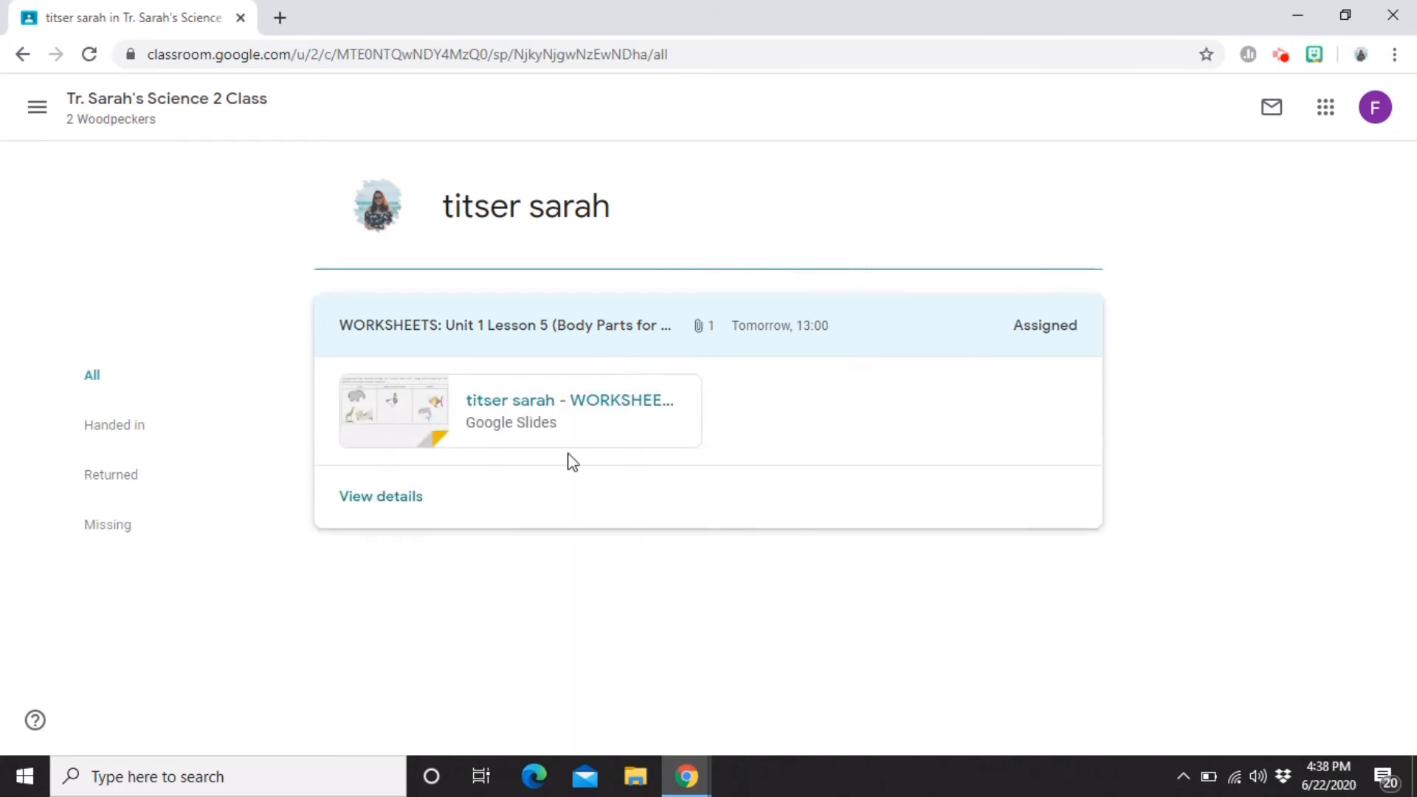
click(478, 416)
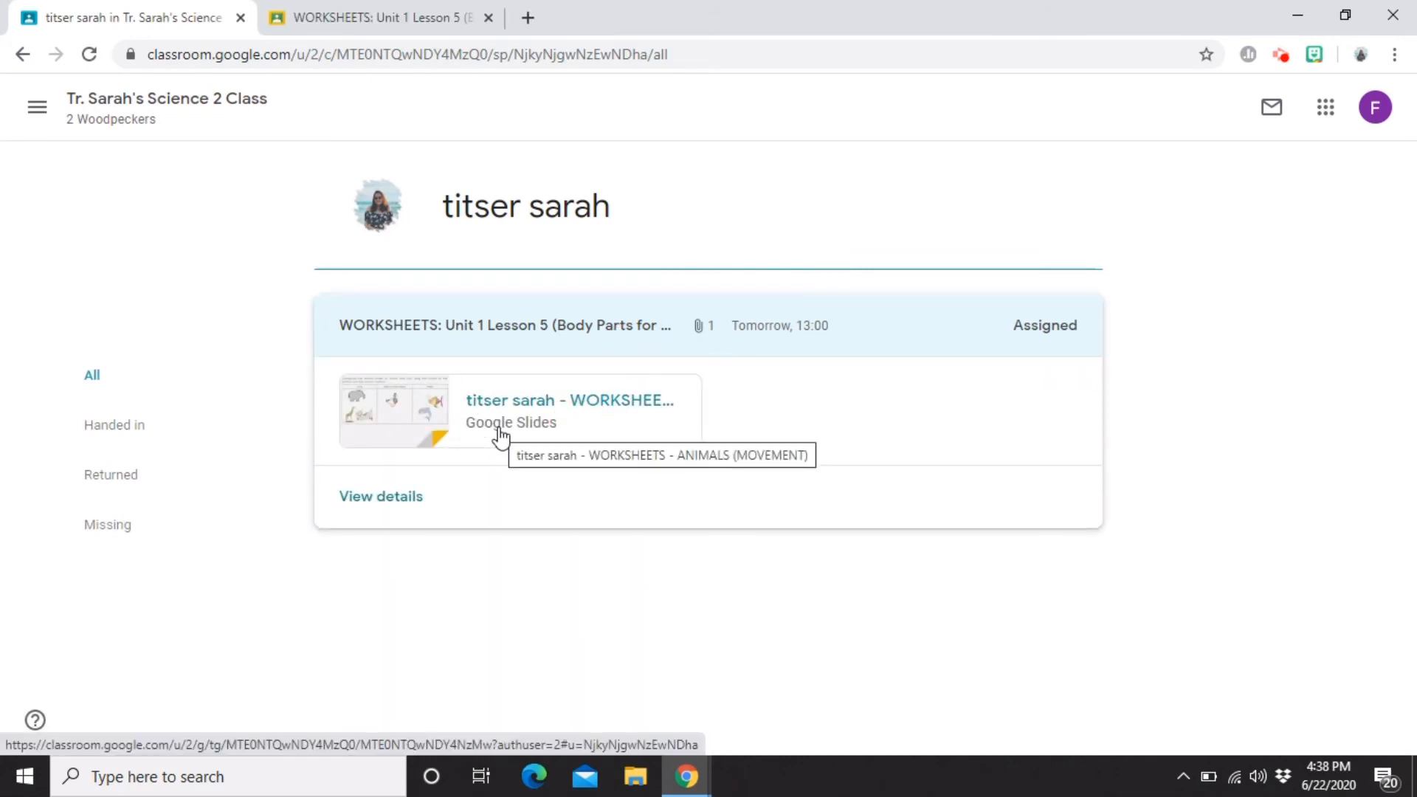
click(427, 16)
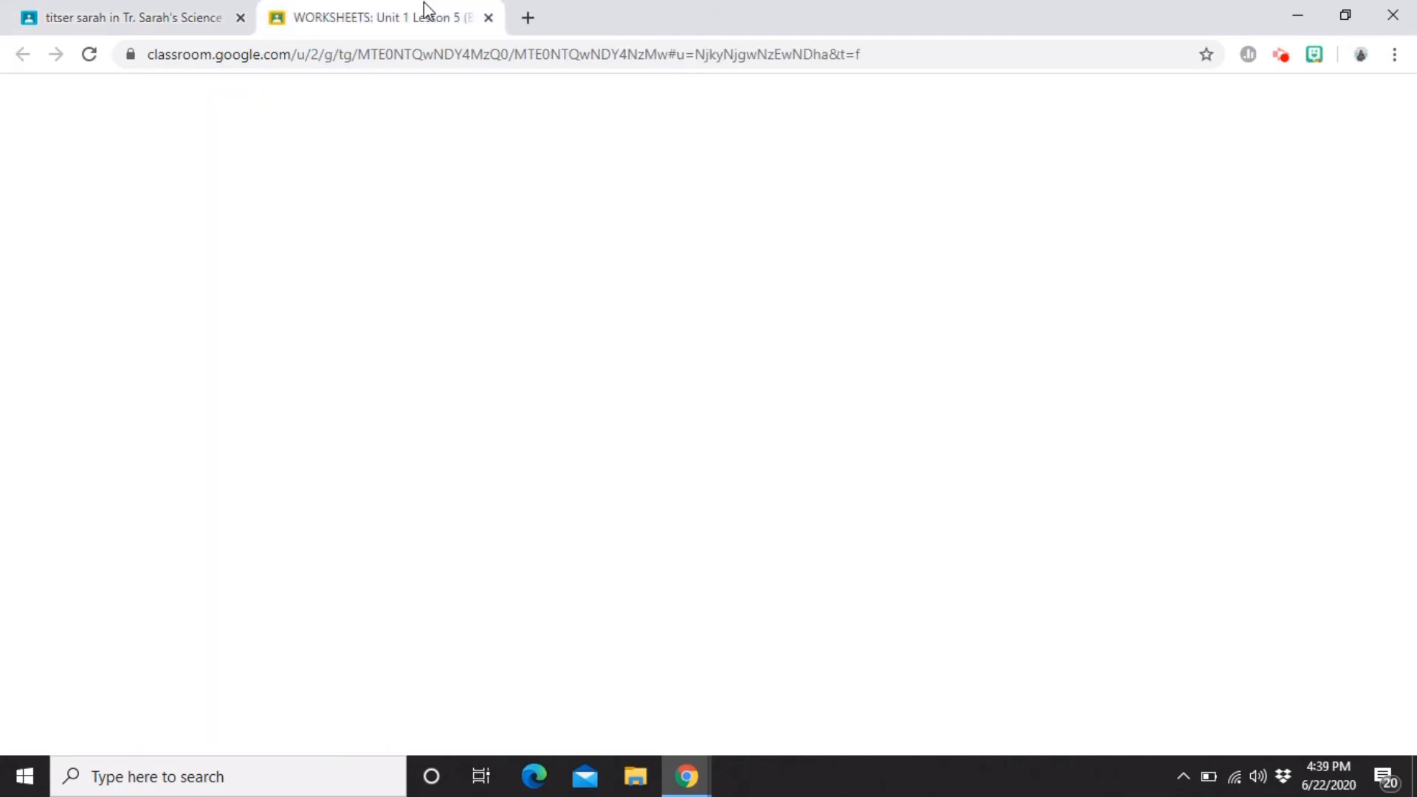
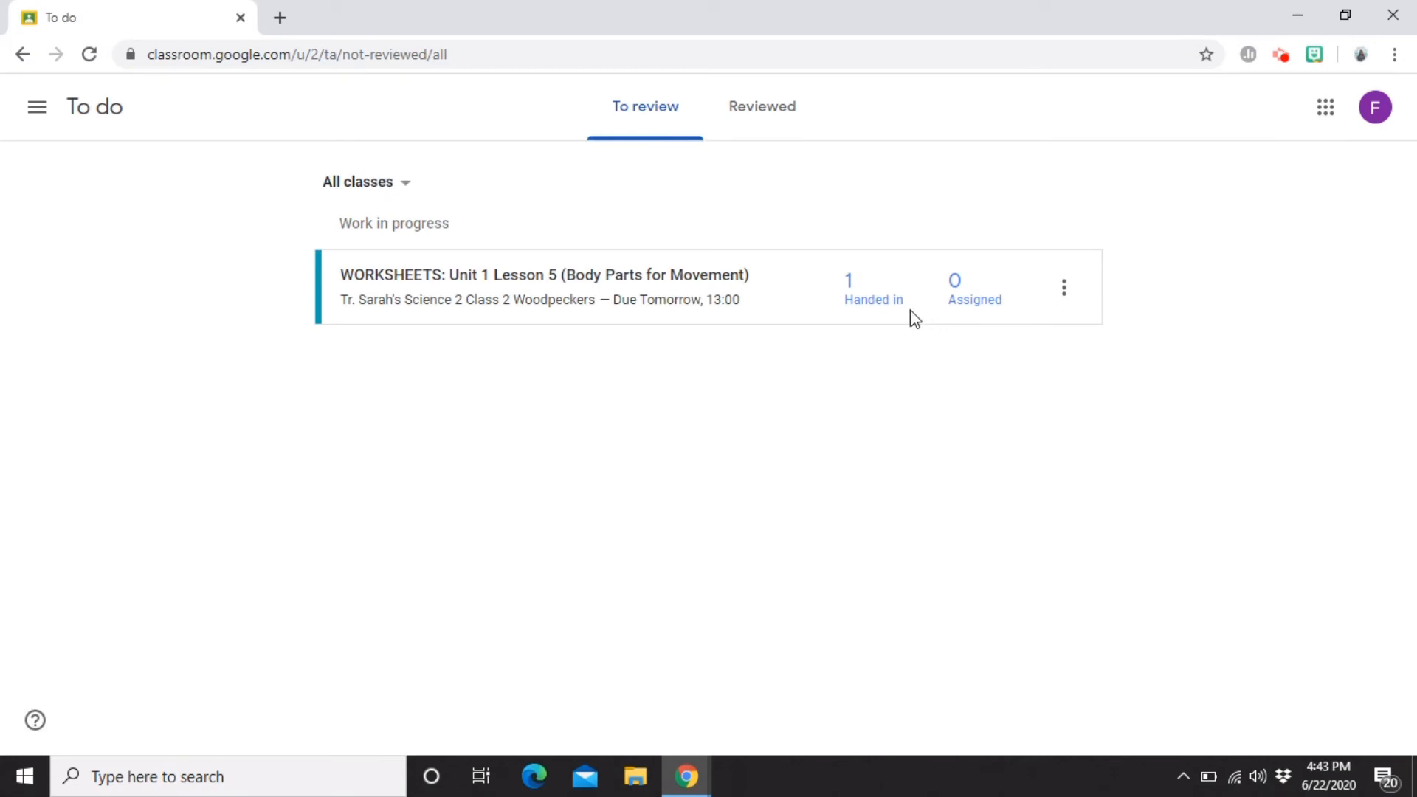
Step: Mark the Unit 1 Lesson 5 worksheet as reviewed in the to-do list, and view the reviewed work
click(1064, 287)
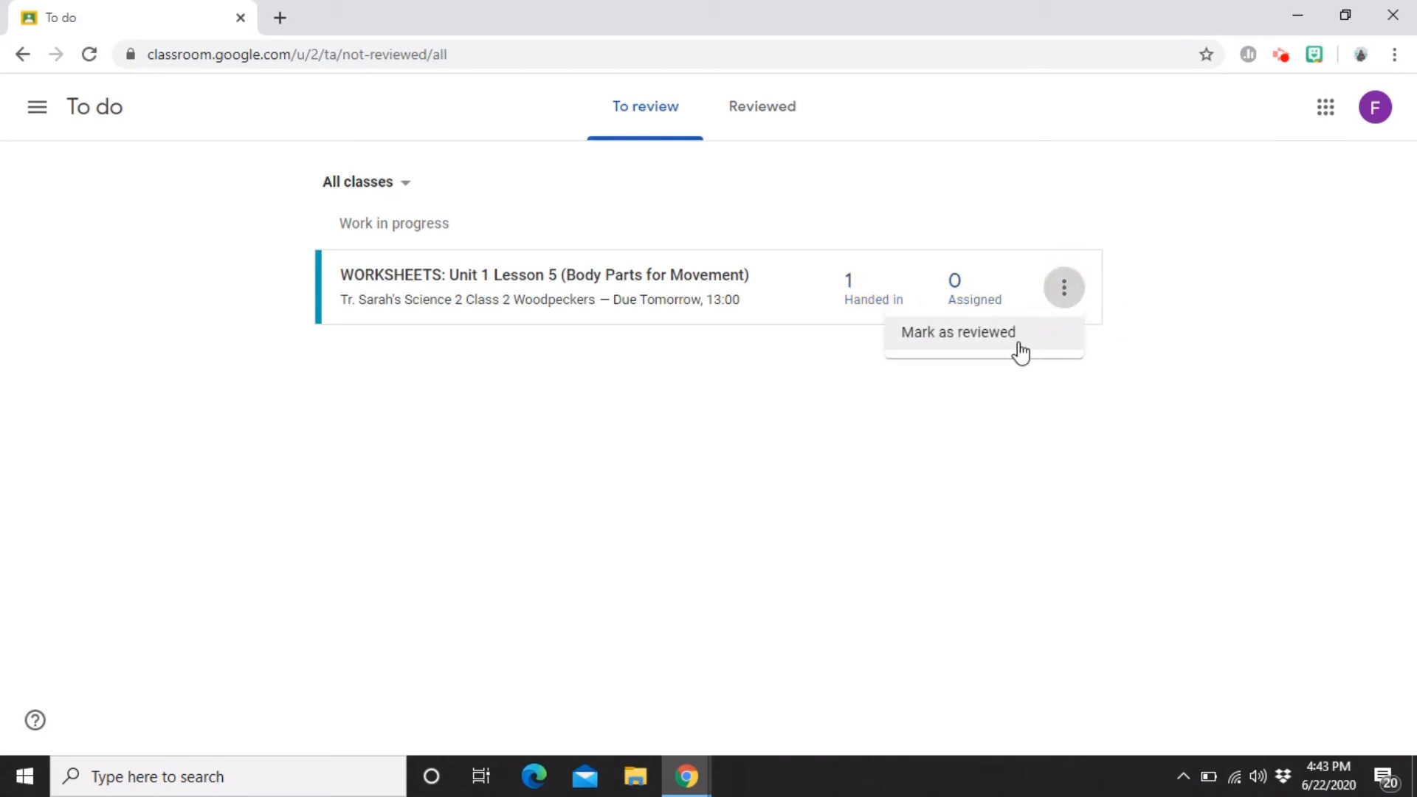
click(1012, 343)
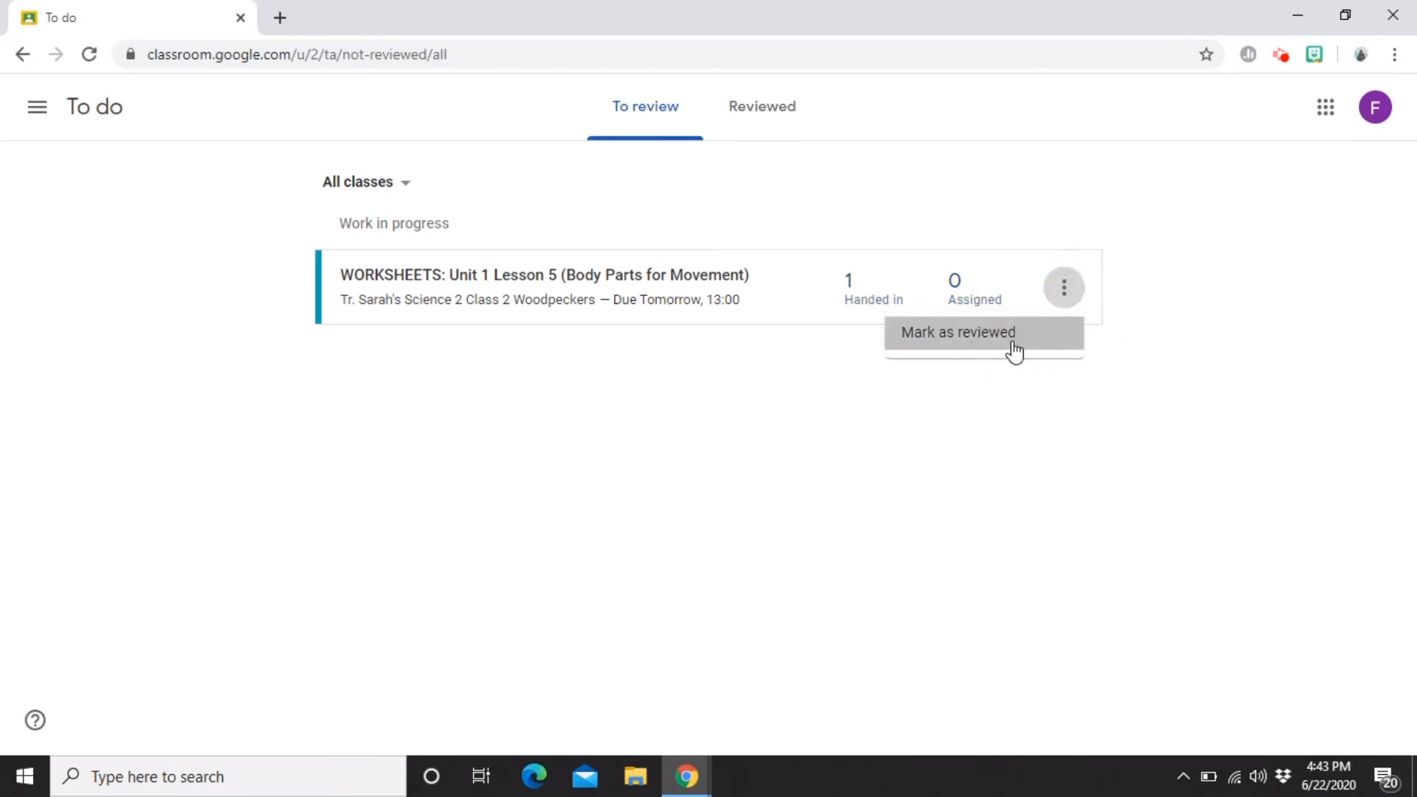
click(771, 126)
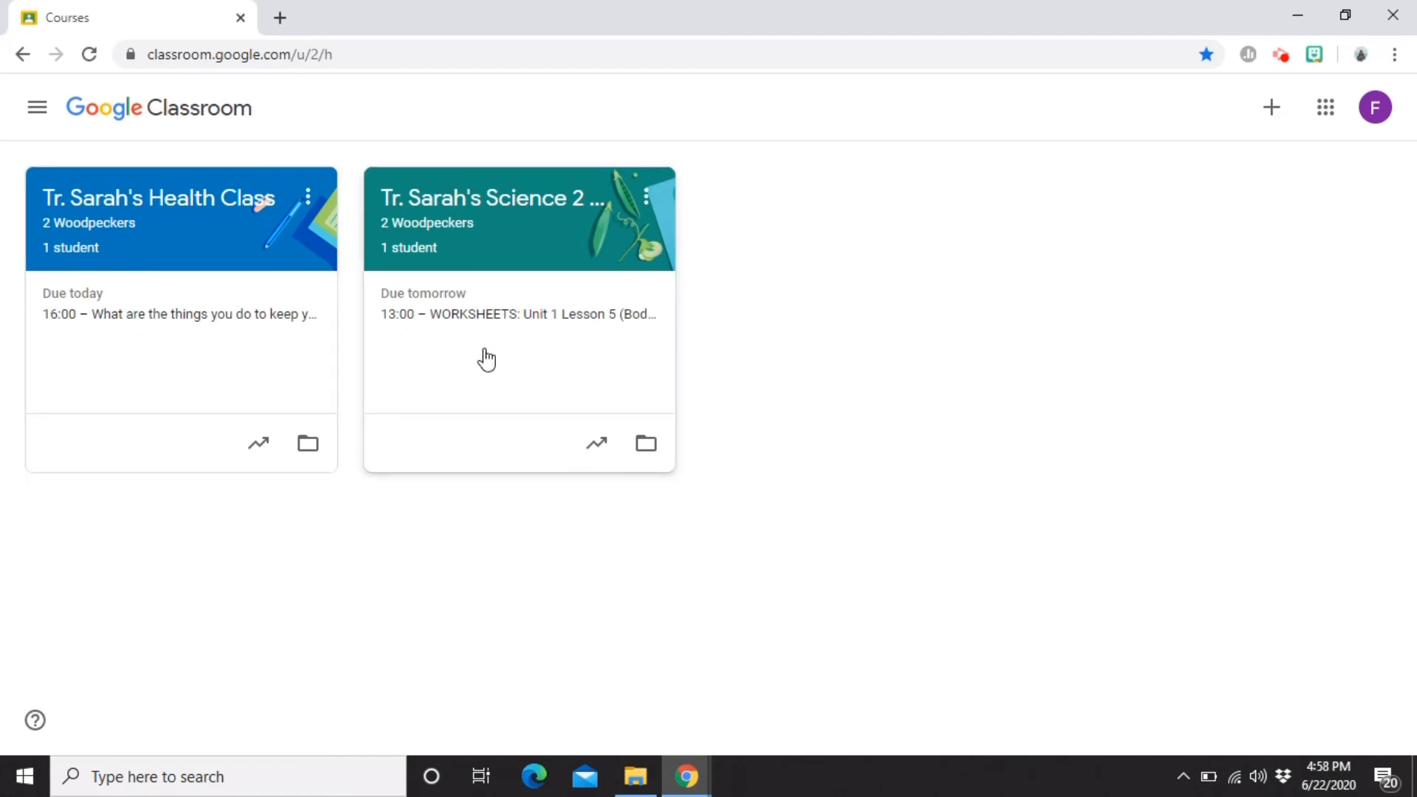
Step: Look through the Science 2 class stream and classwork, and expand the Unit 1 Lesson 5 worksheet assignment's details
click(528, 242)
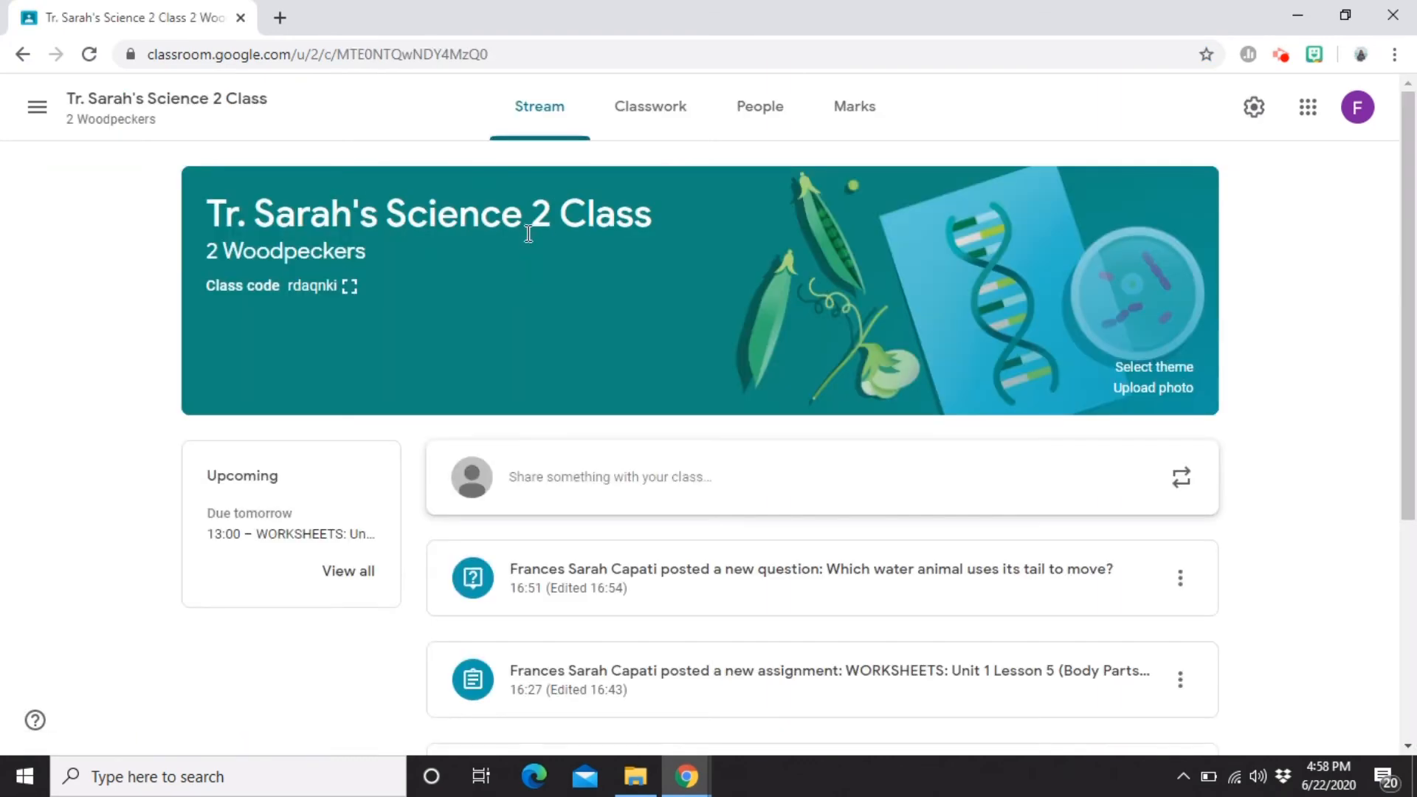
scroll(850, 483, down, 1)
click(686, 121)
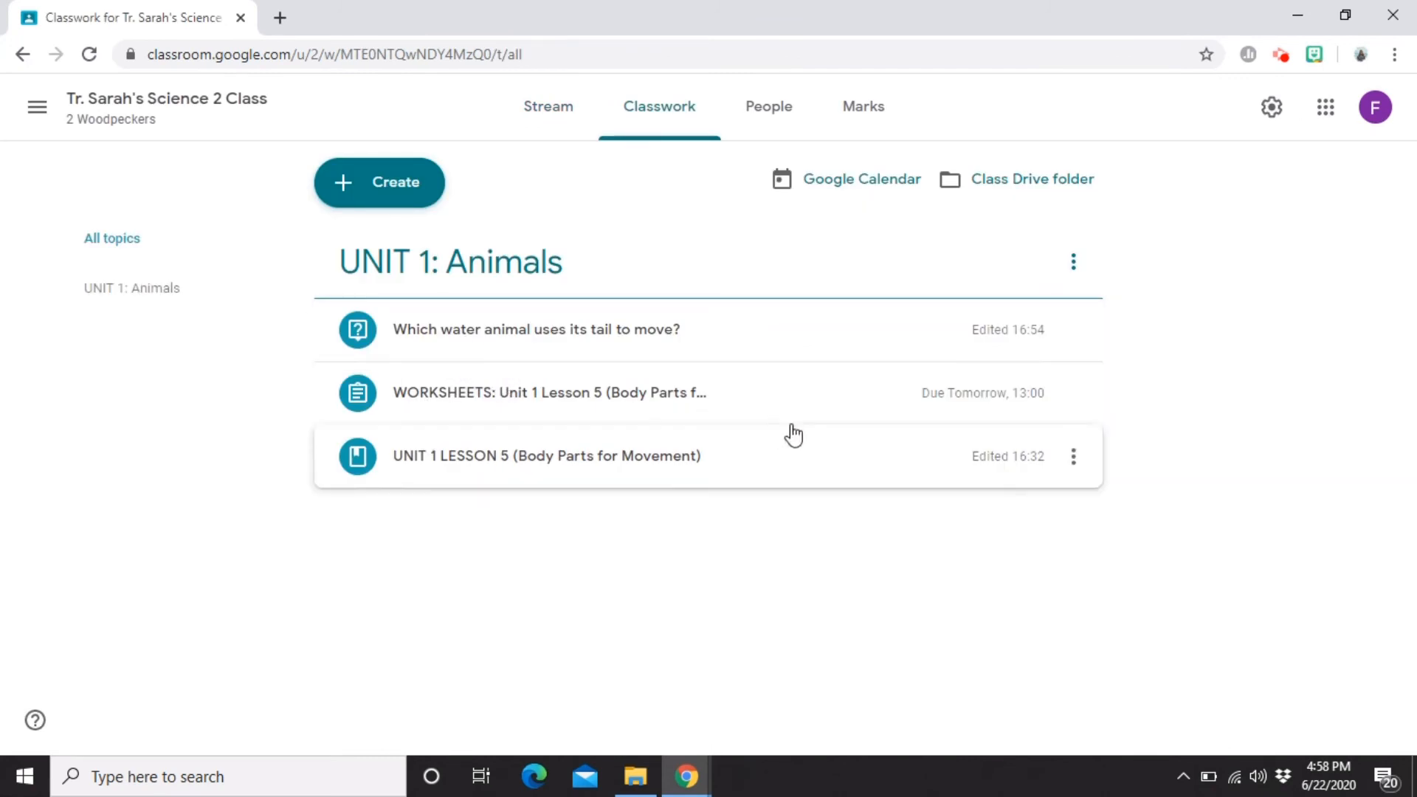
click(832, 394)
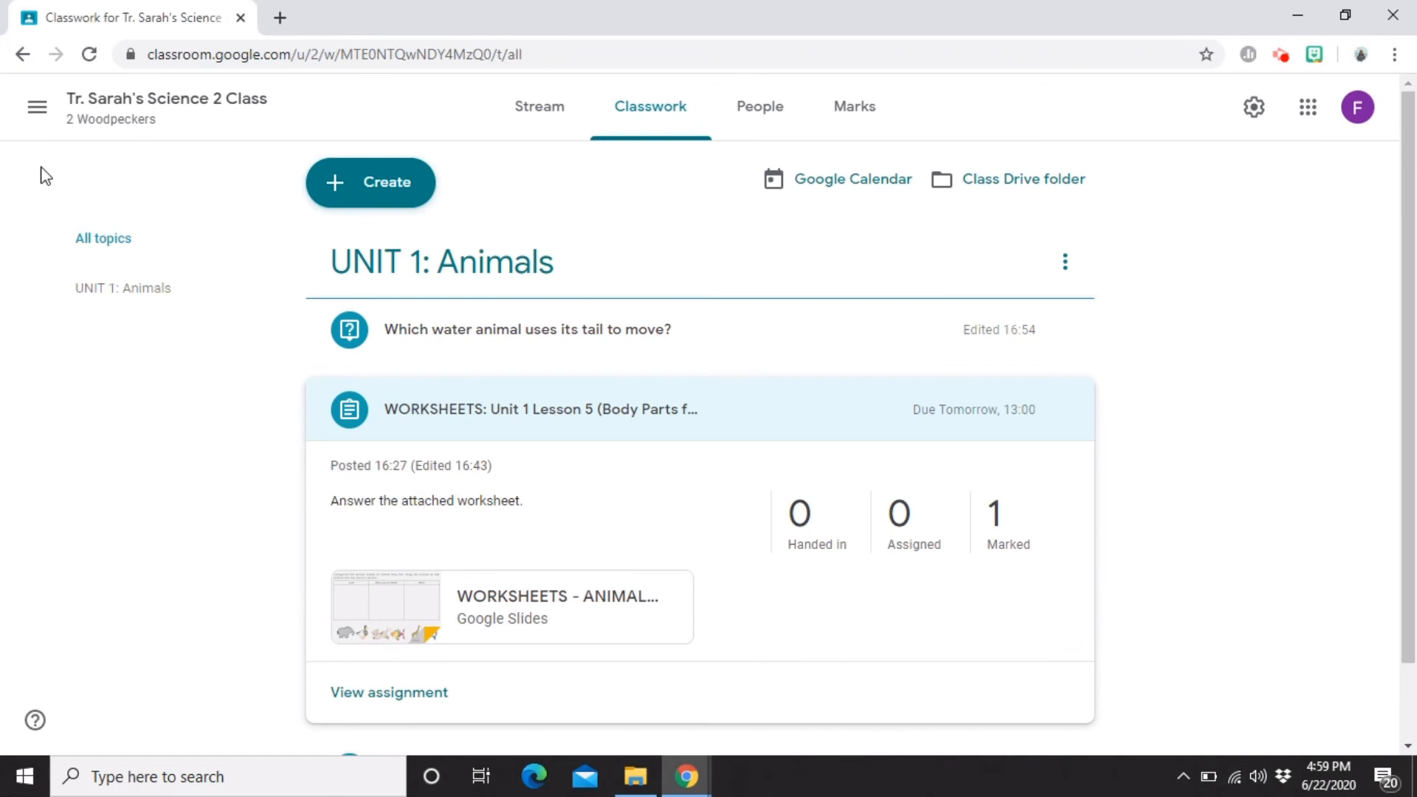
Step: Check the teacher's to-do list for work to review, and look over the work already reviewed
click(35, 118)
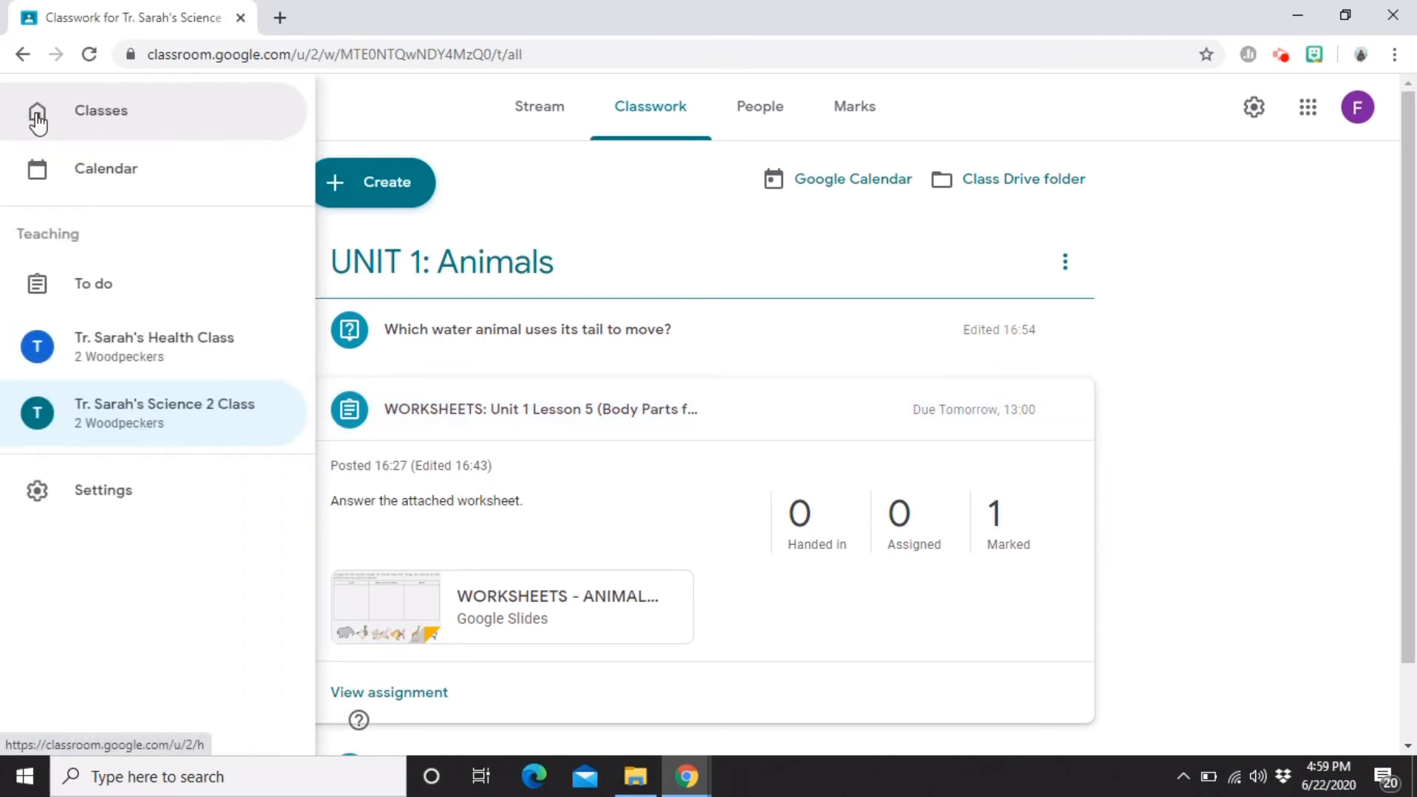
click(89, 297)
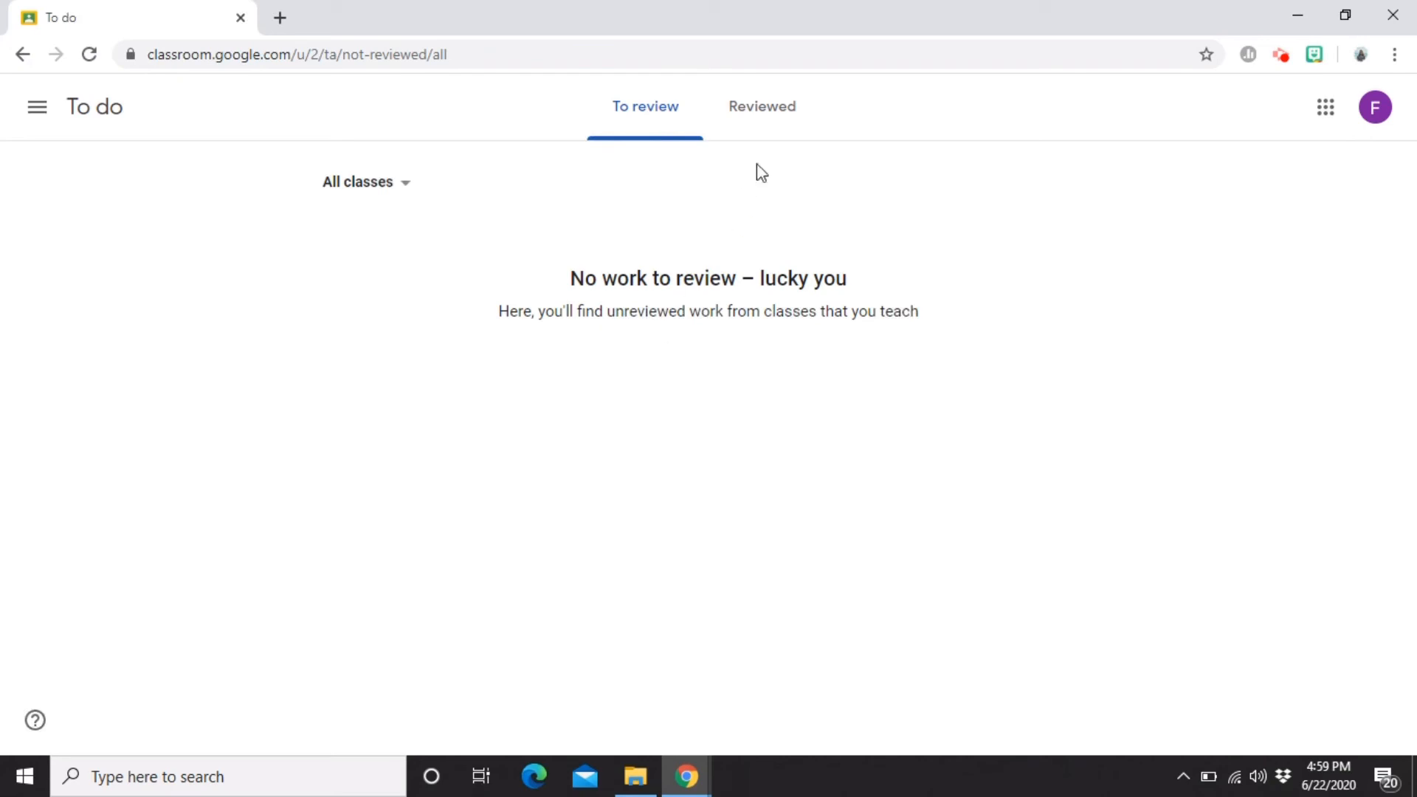
click(768, 129)
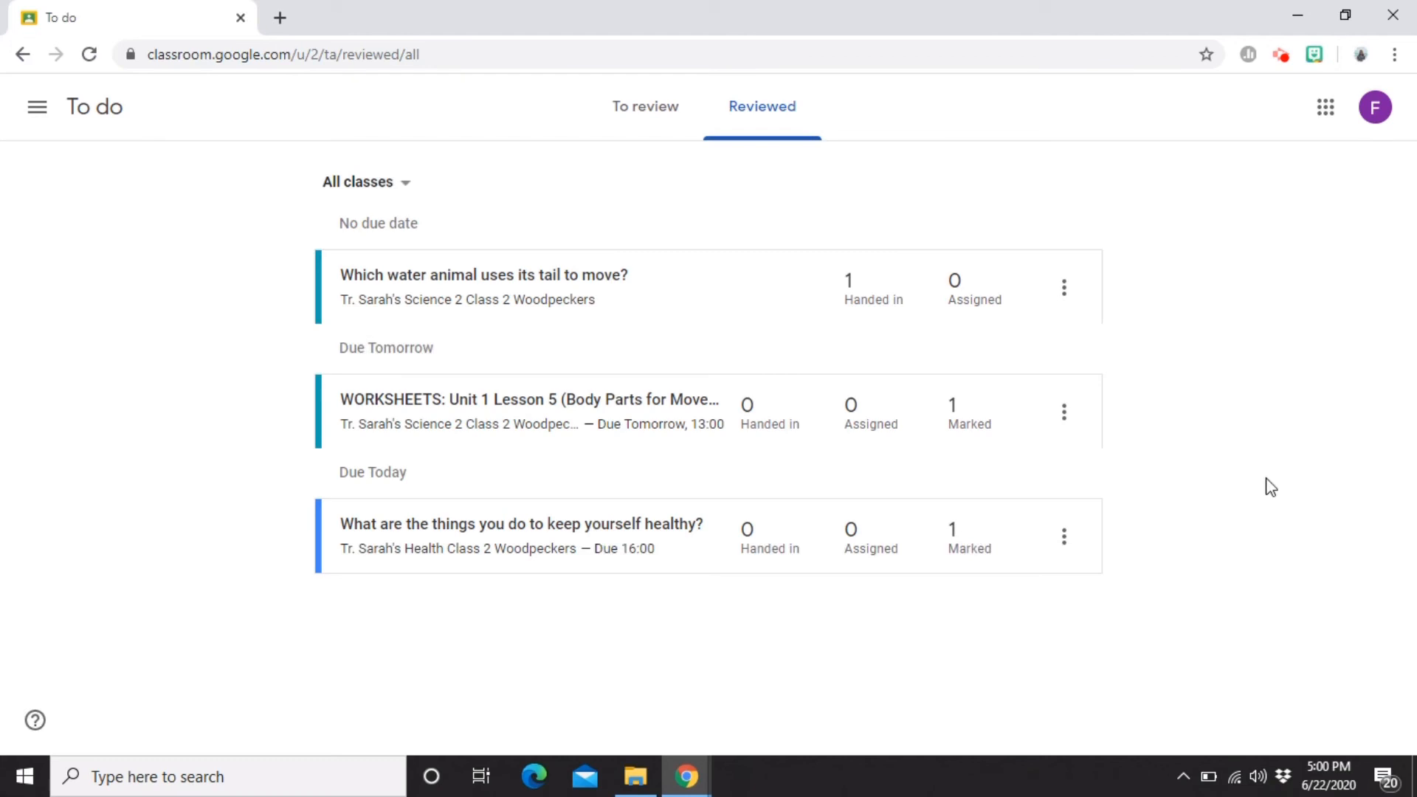
Step: Mark the handed-in answer to "Which water animal uses its tail to move?" 8 out of 10, and return it to the student
click(865, 303)
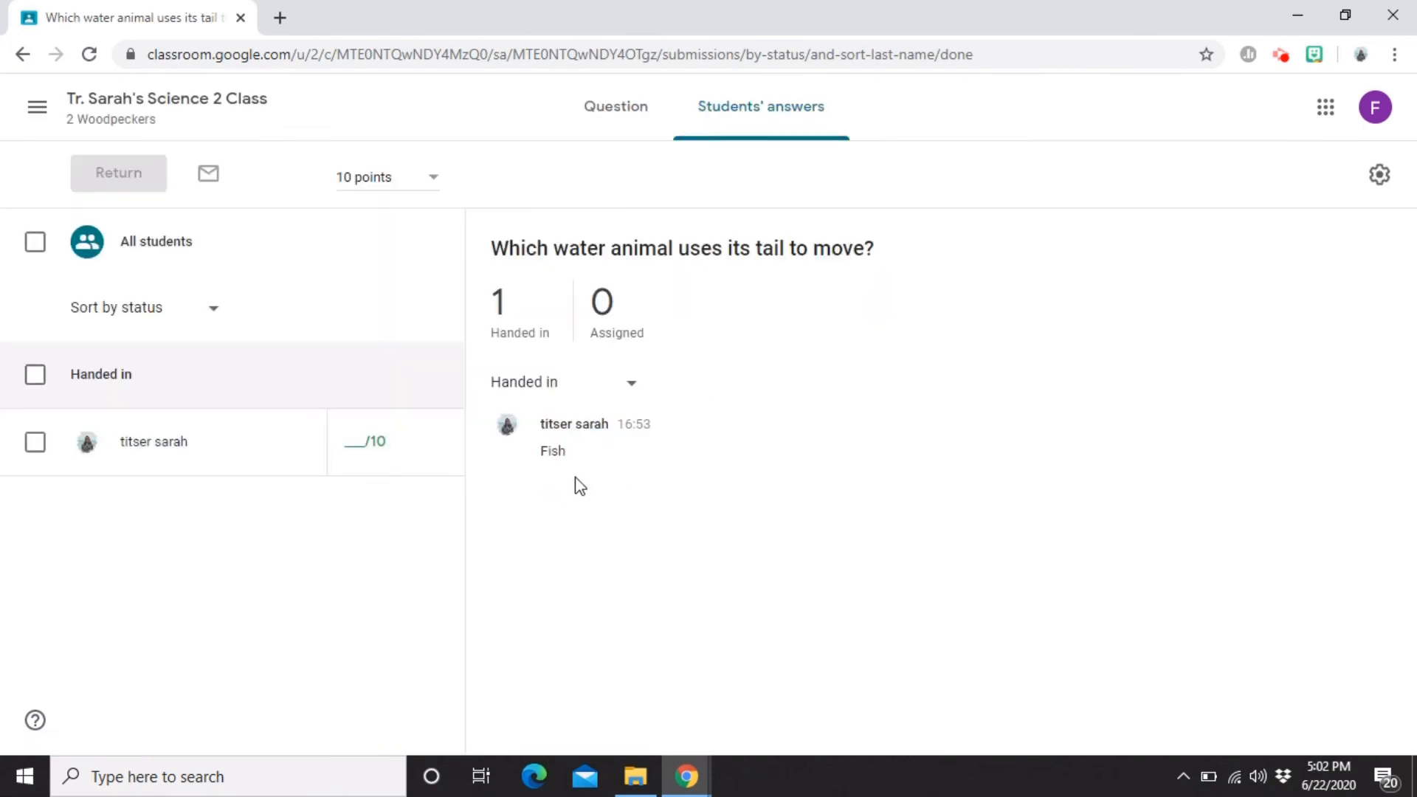
click(357, 444)
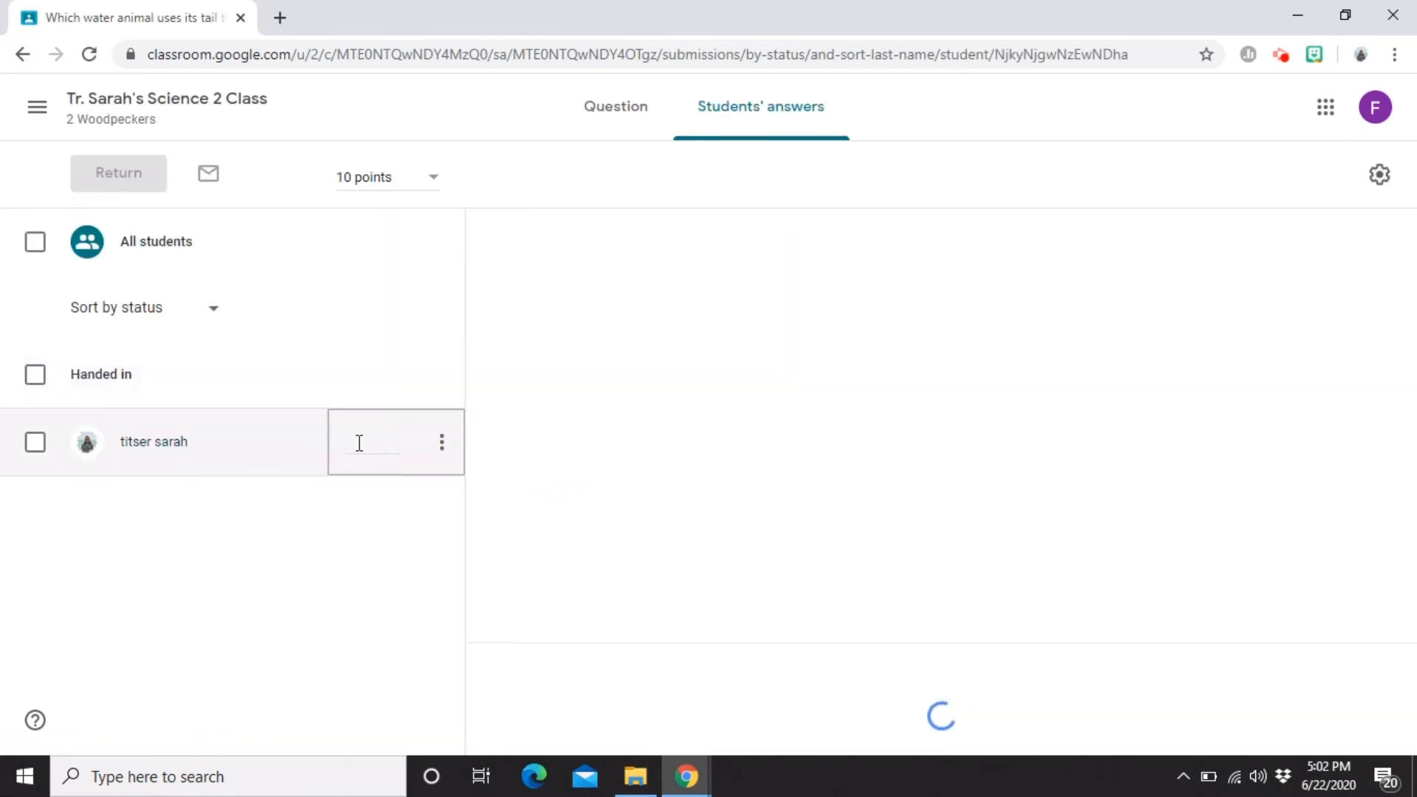
click(358, 443)
text(8)
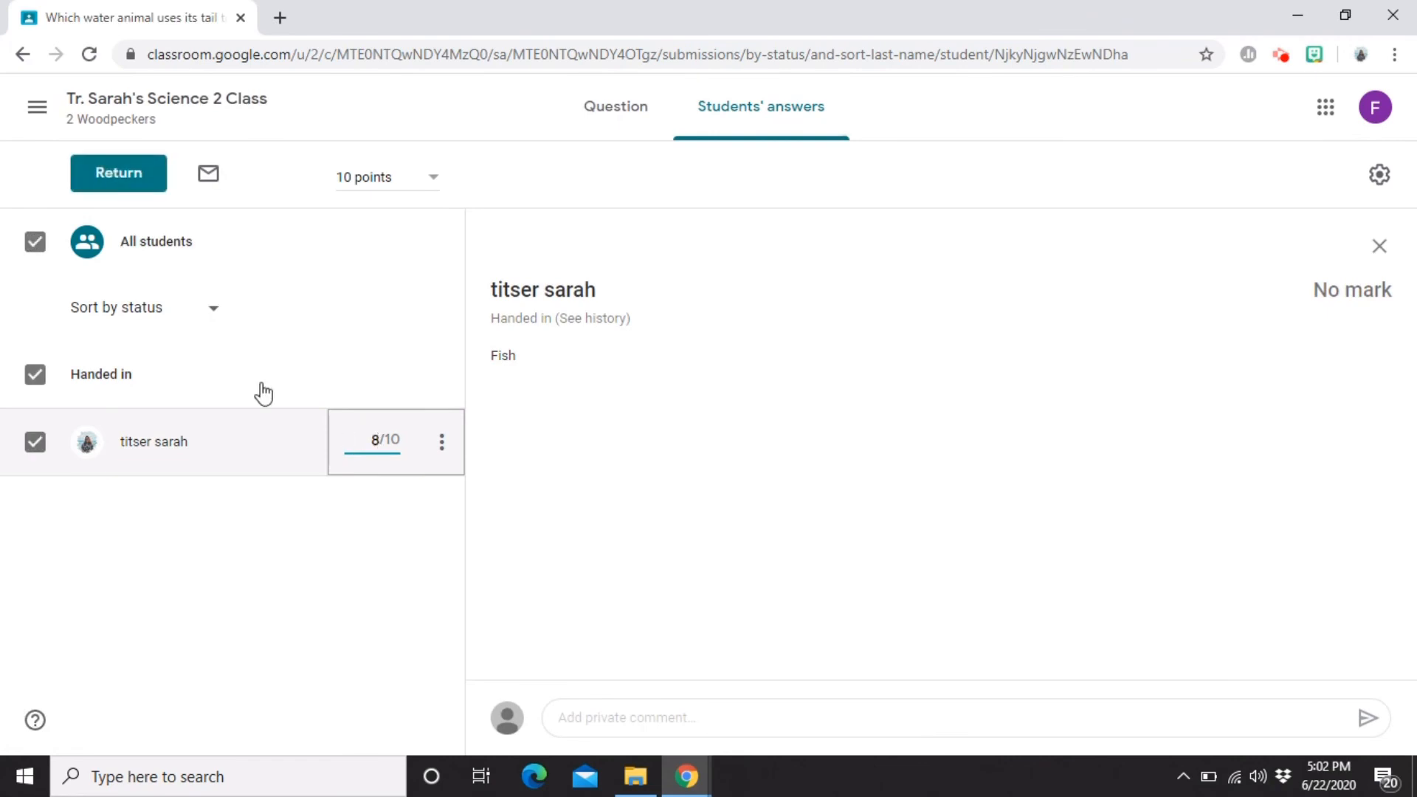
click(127, 180)
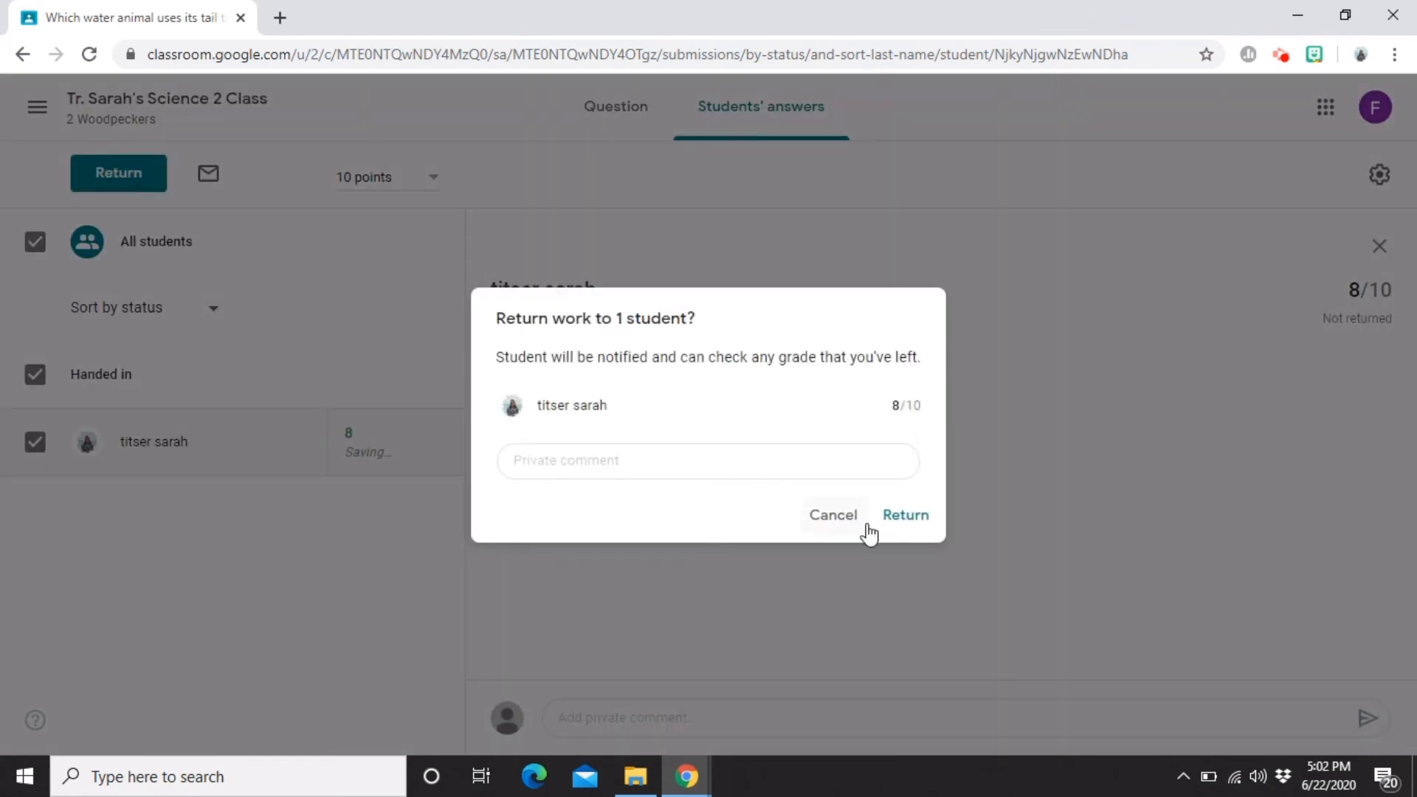
click(896, 518)
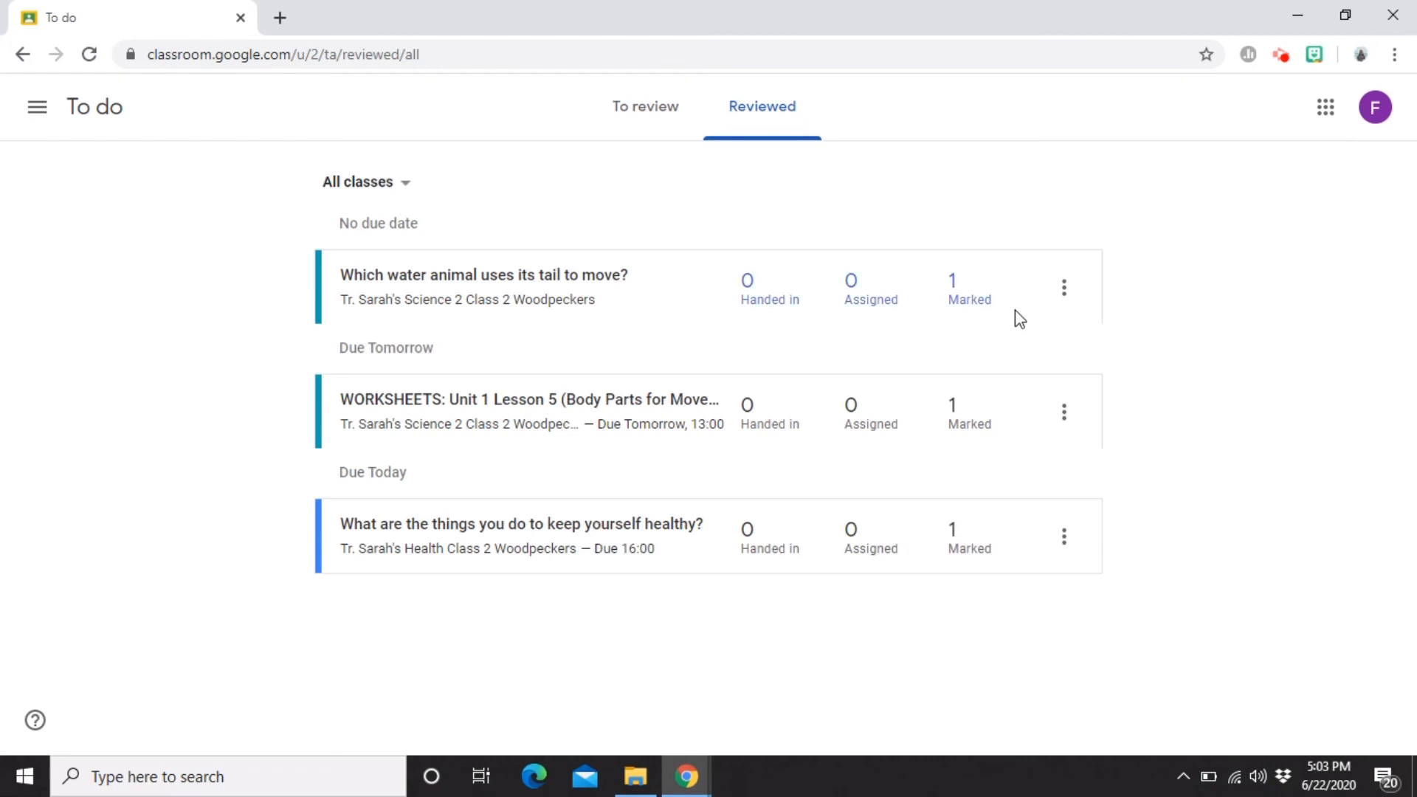
Step: Open the Science 2 class's settings and check the options for managing the class code, without changing it
click(76, 130)
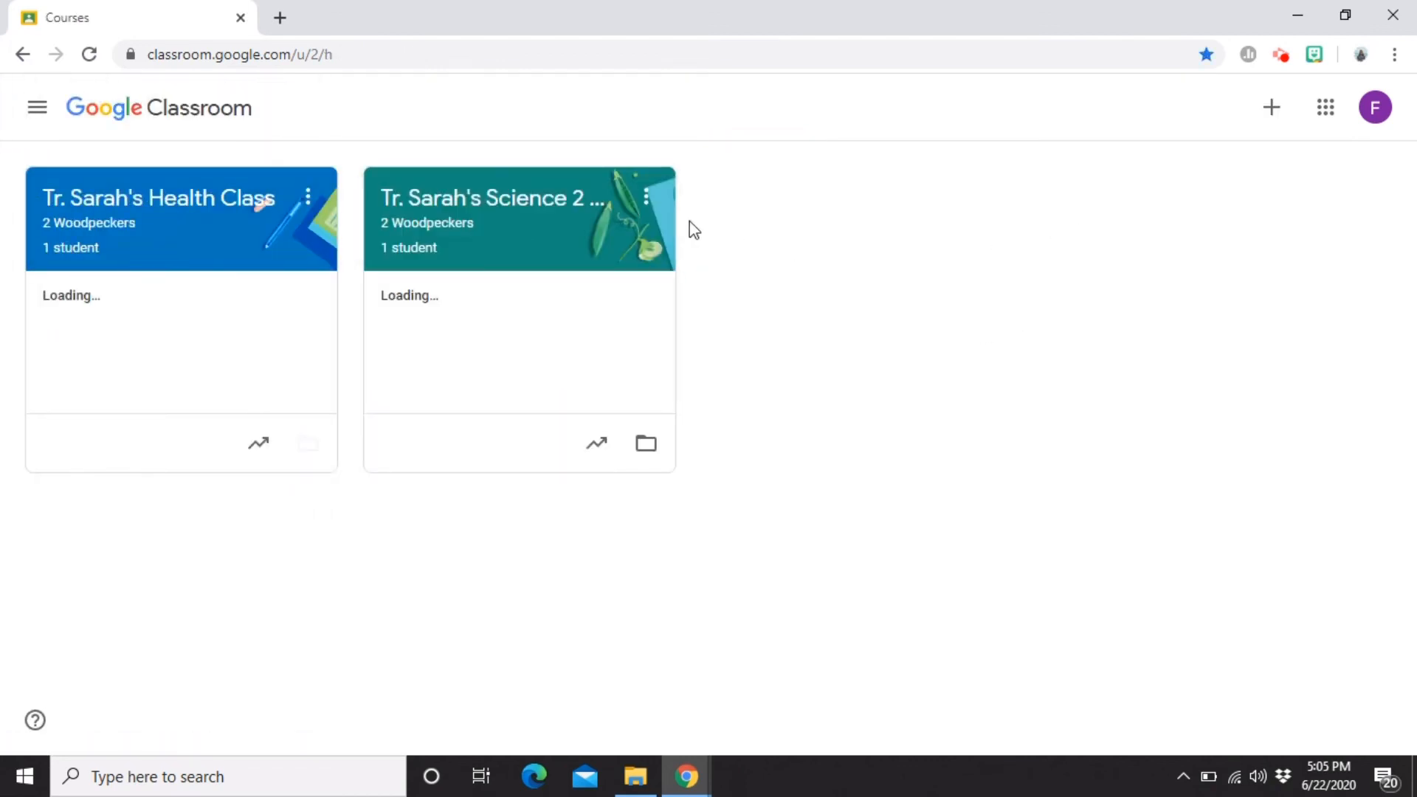
click(557, 252)
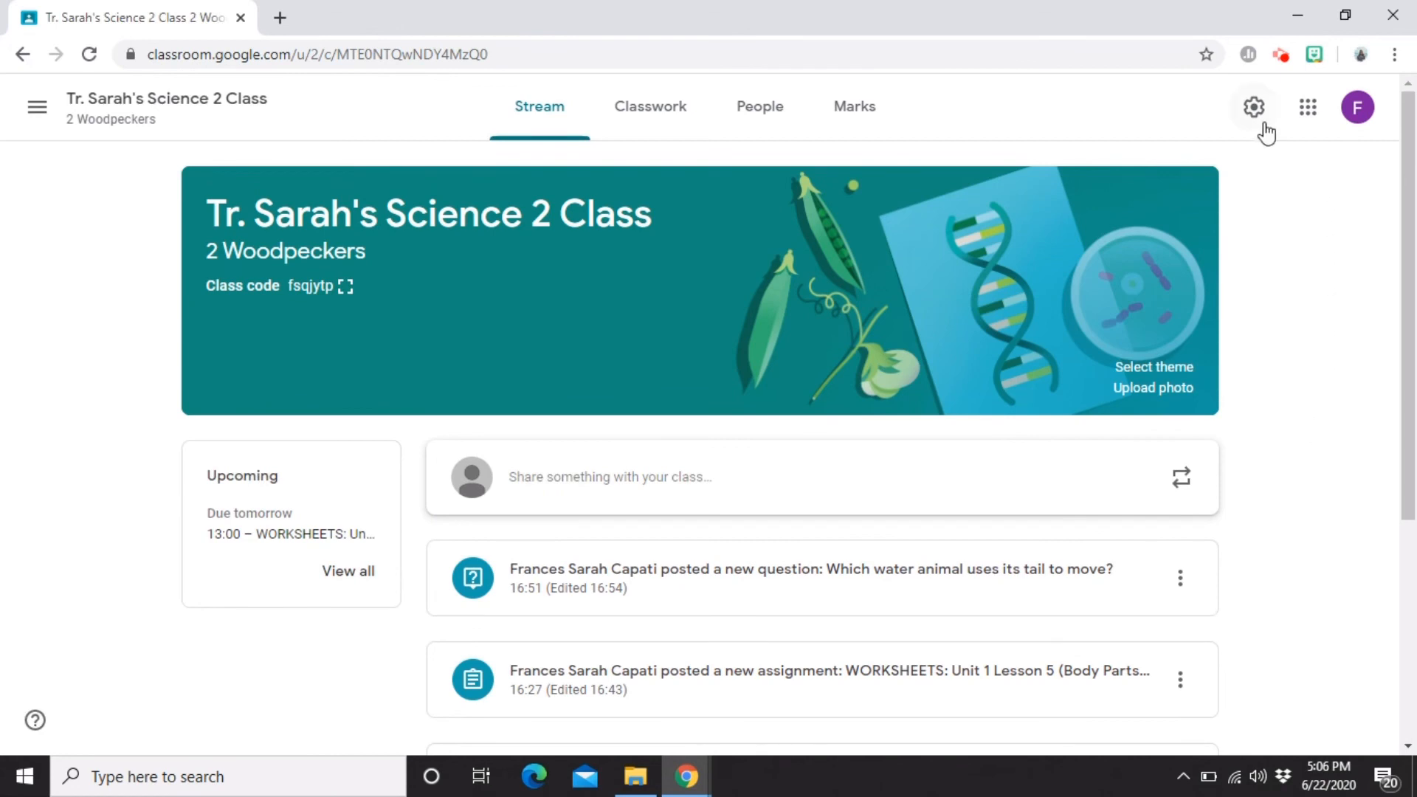
click(1254, 108)
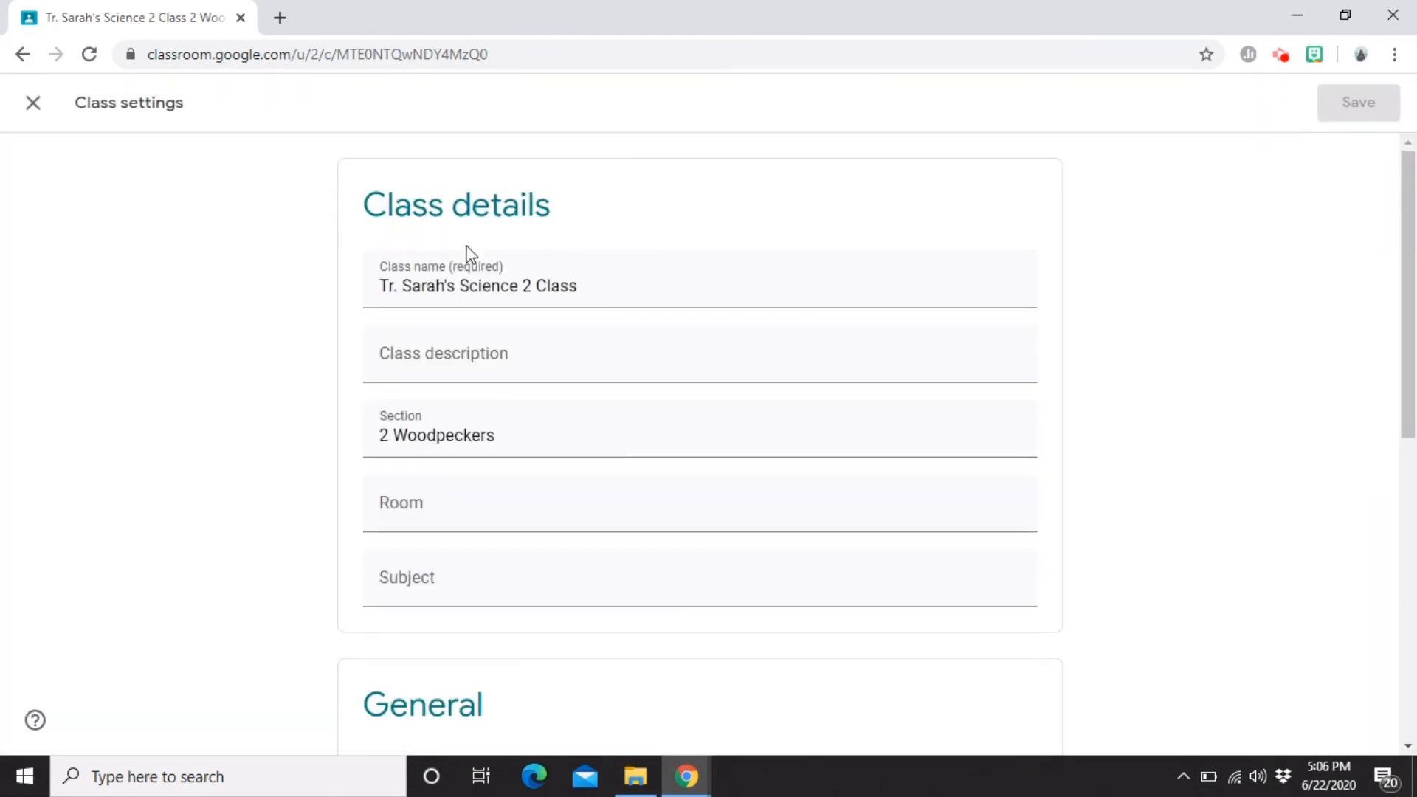
scroll(546, 316, down, 7)
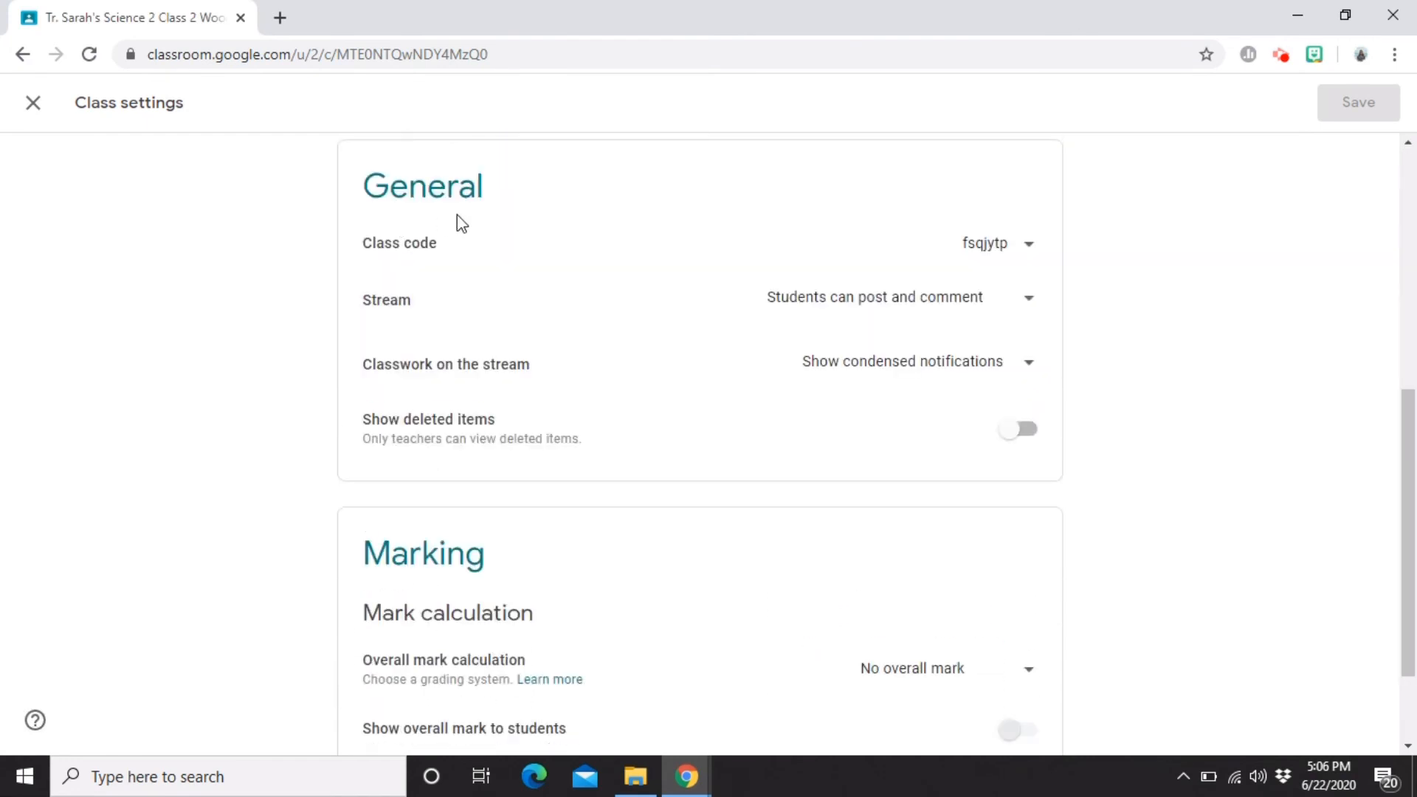
click(1028, 247)
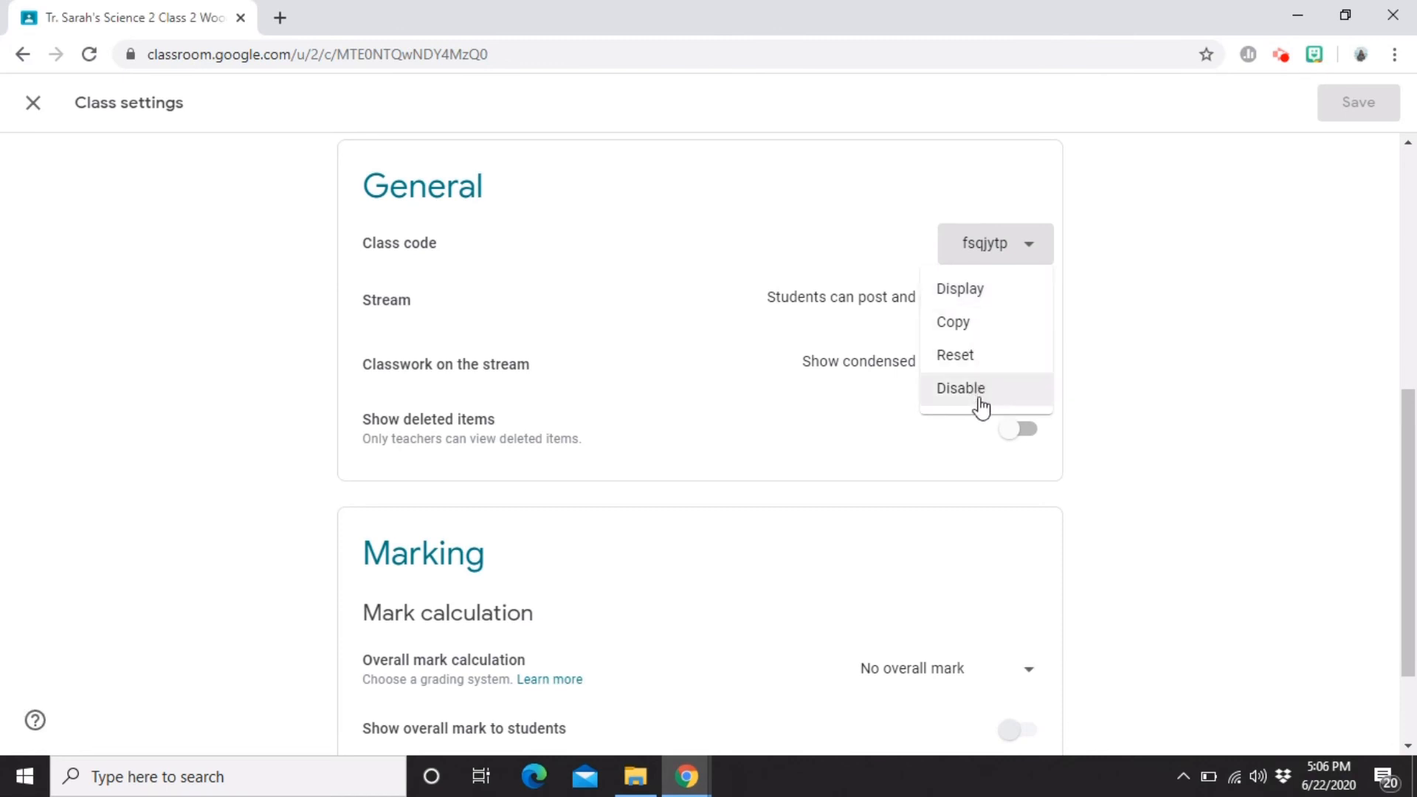
click(1234, 347)
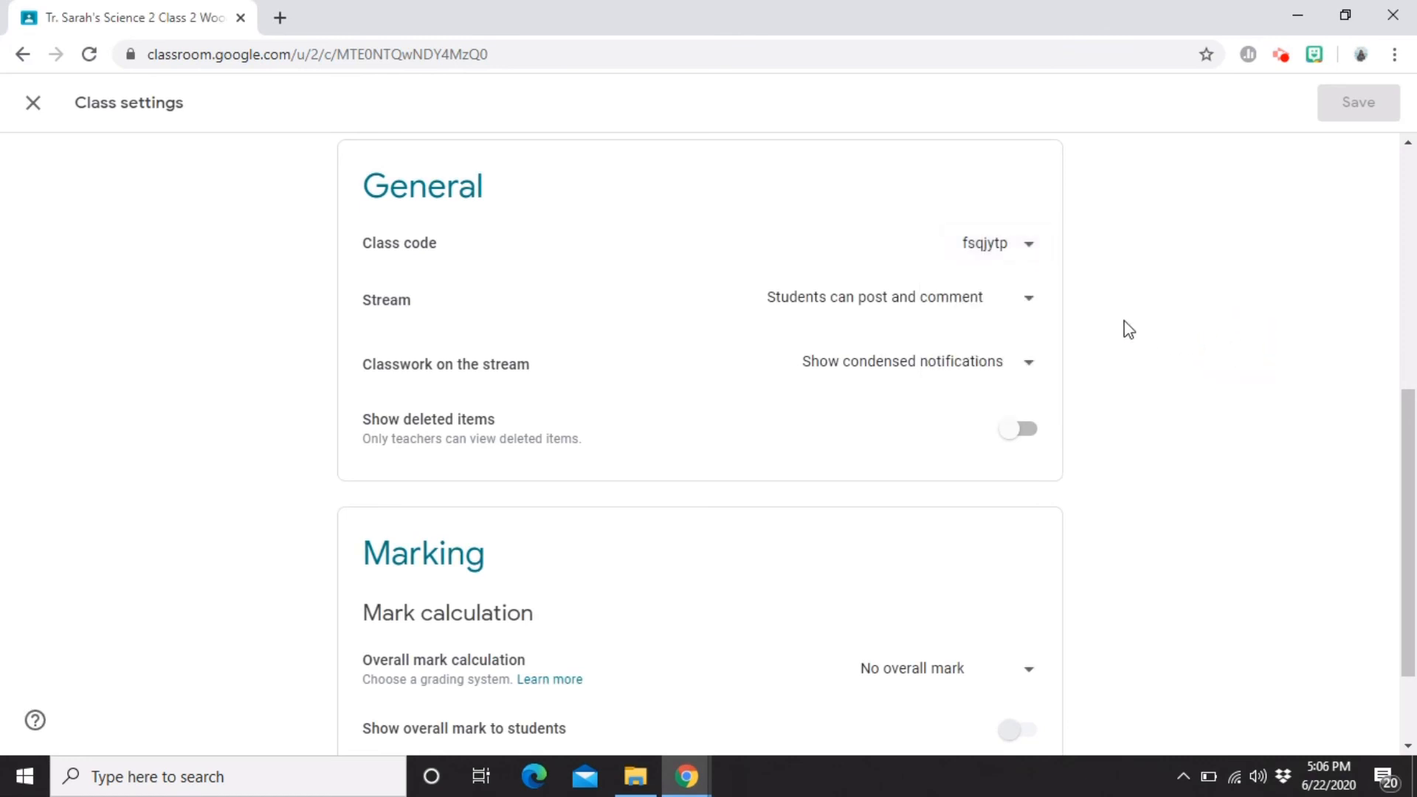
Step: Set the stream permission to "Students can only comment", and keep "Show condensed notifications" for classwork on the stream
click(969, 313)
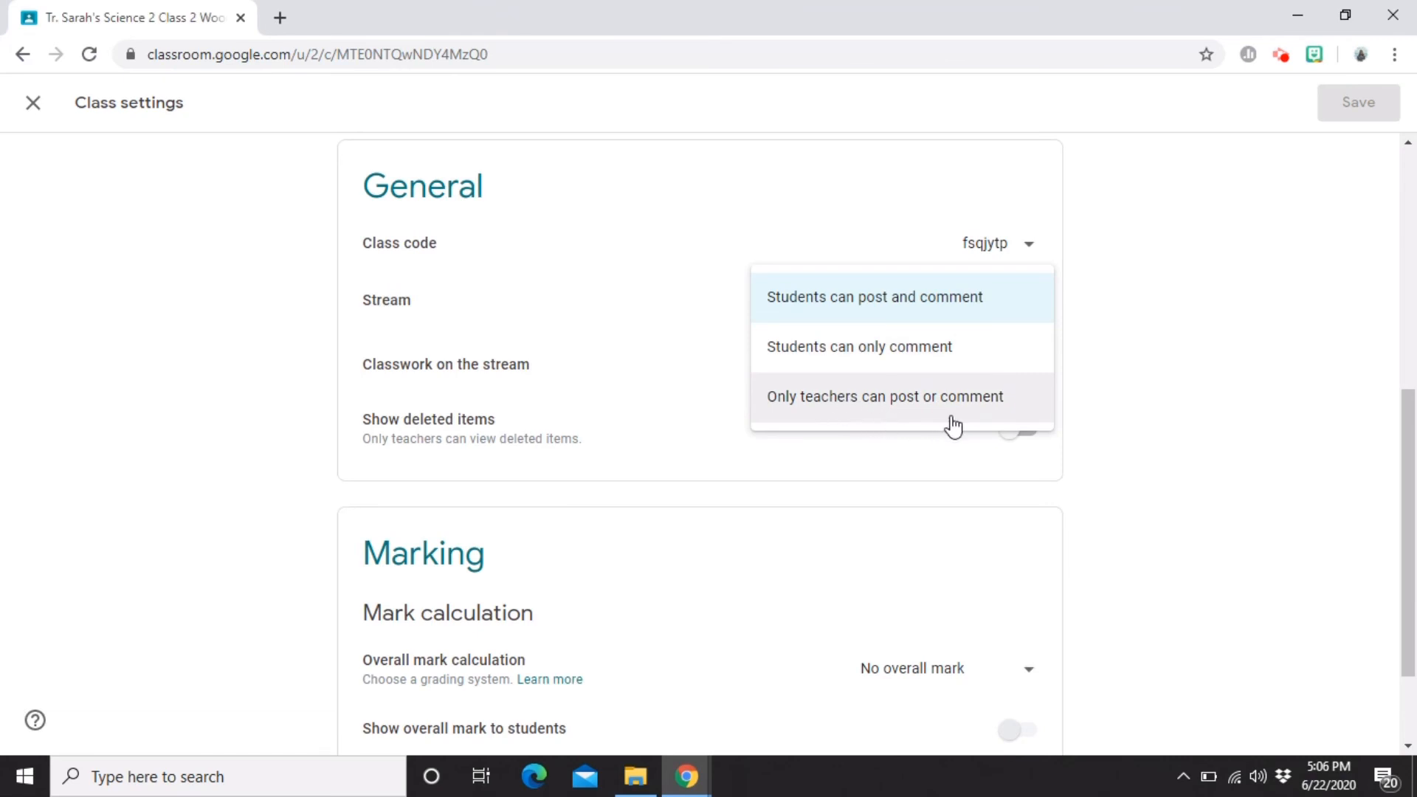
click(888, 360)
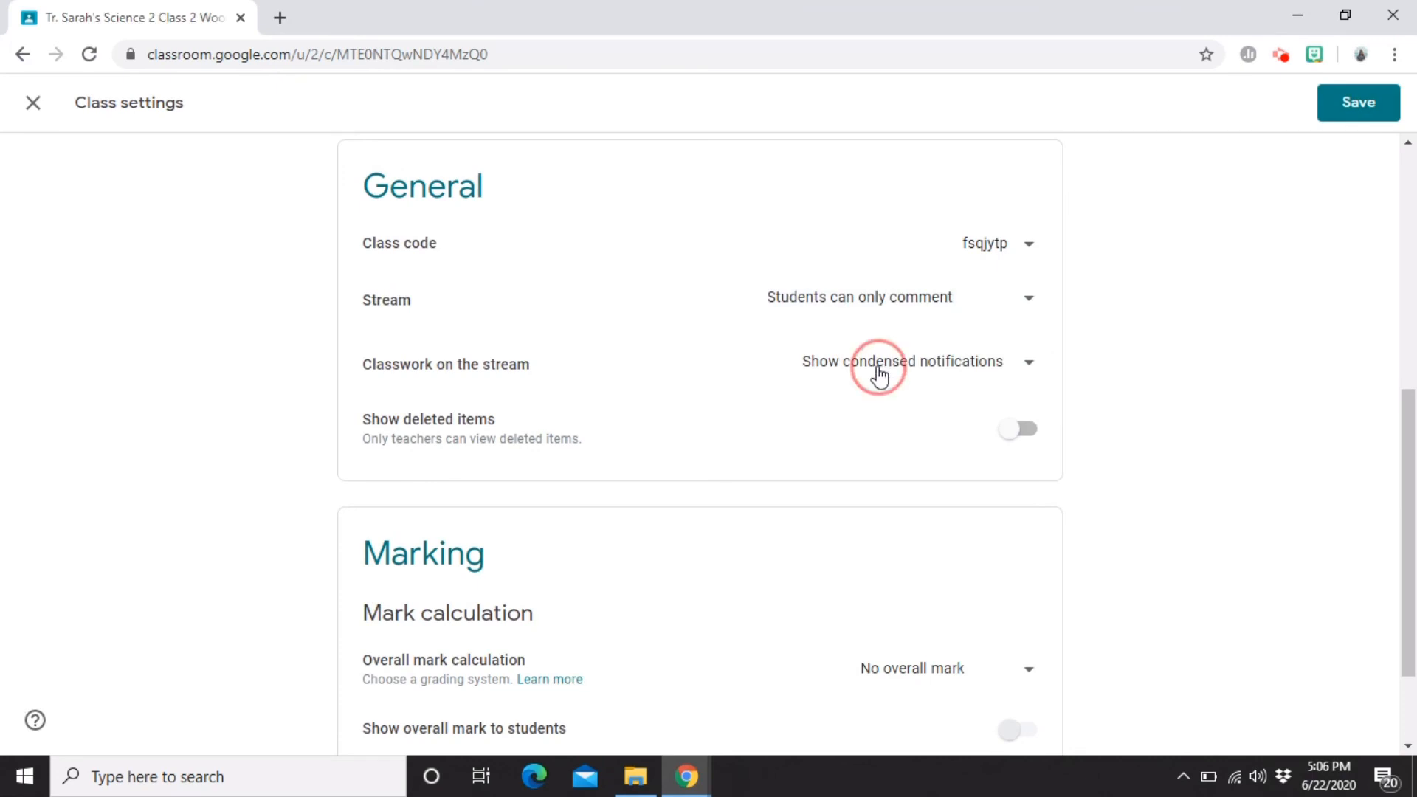
click(889, 361)
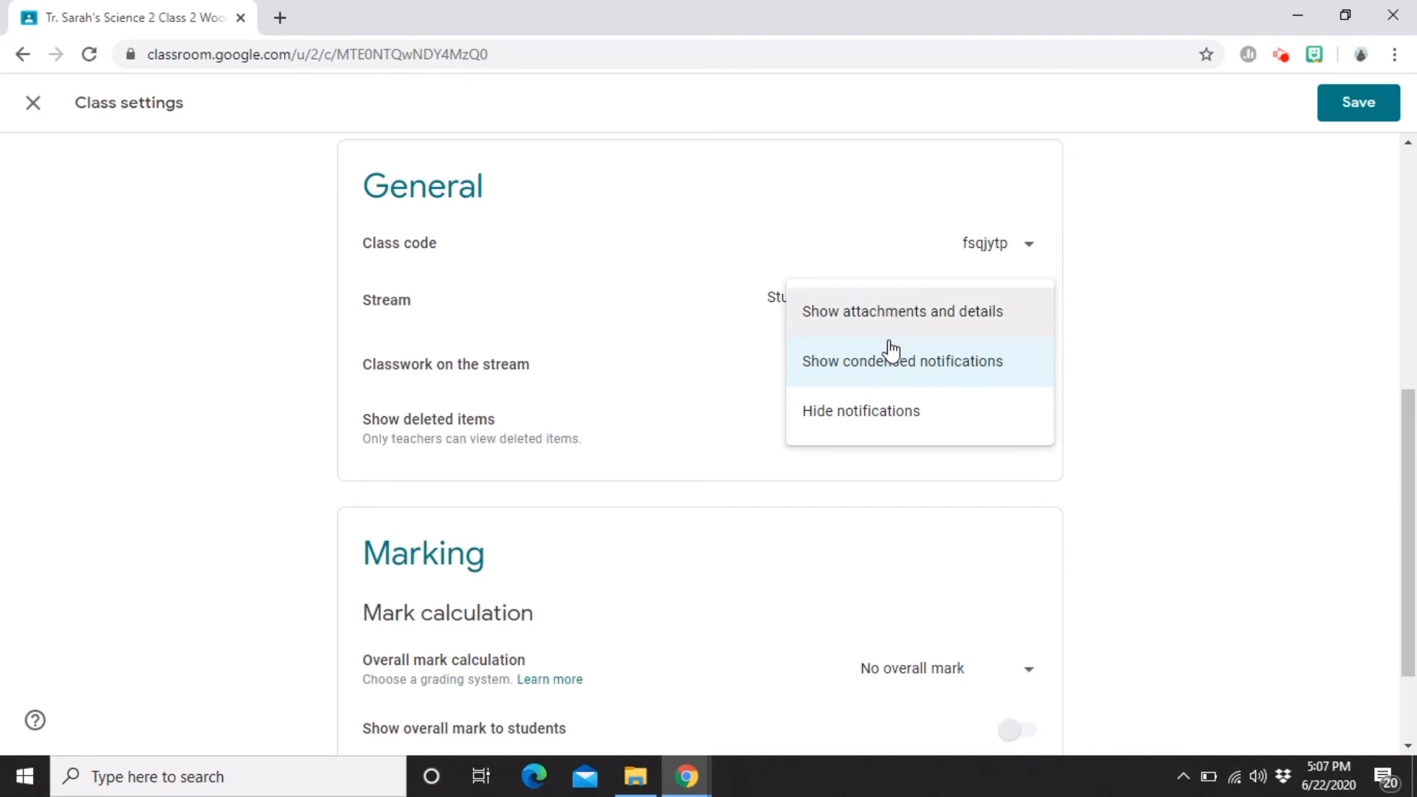
click(885, 366)
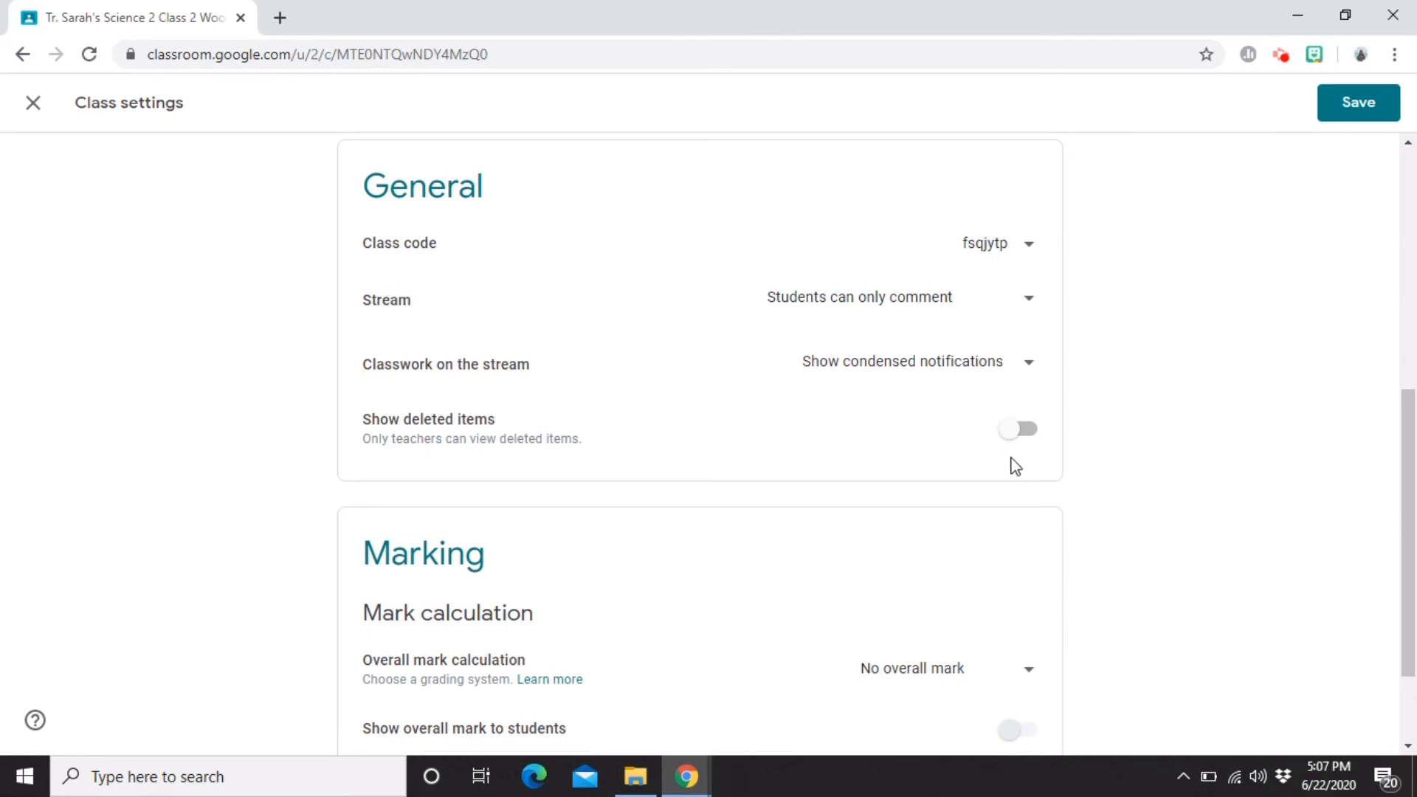
Step: Check the overall mark calculation choices in the marking settings without selecting a different one
scroll(1015, 466, down, 2)
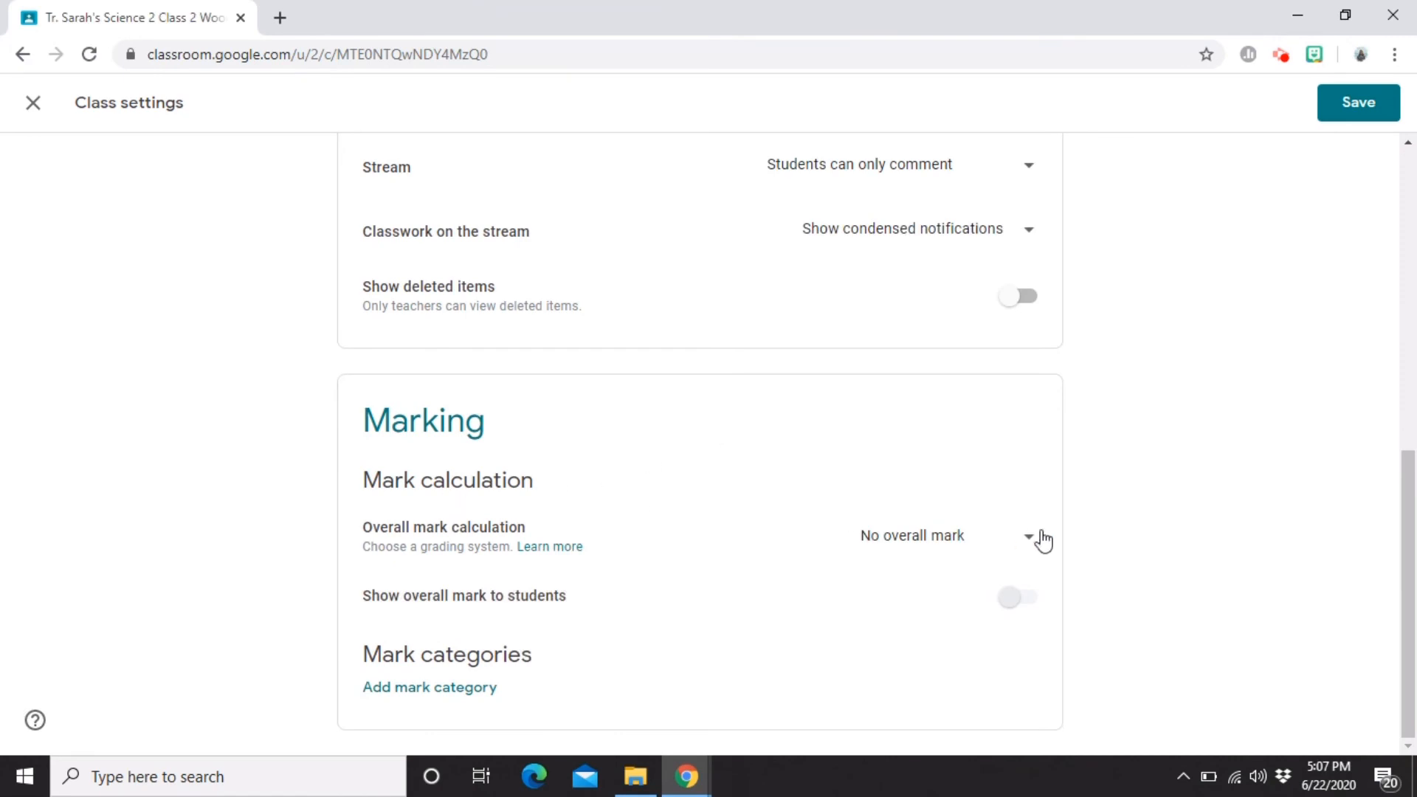
click(1024, 551)
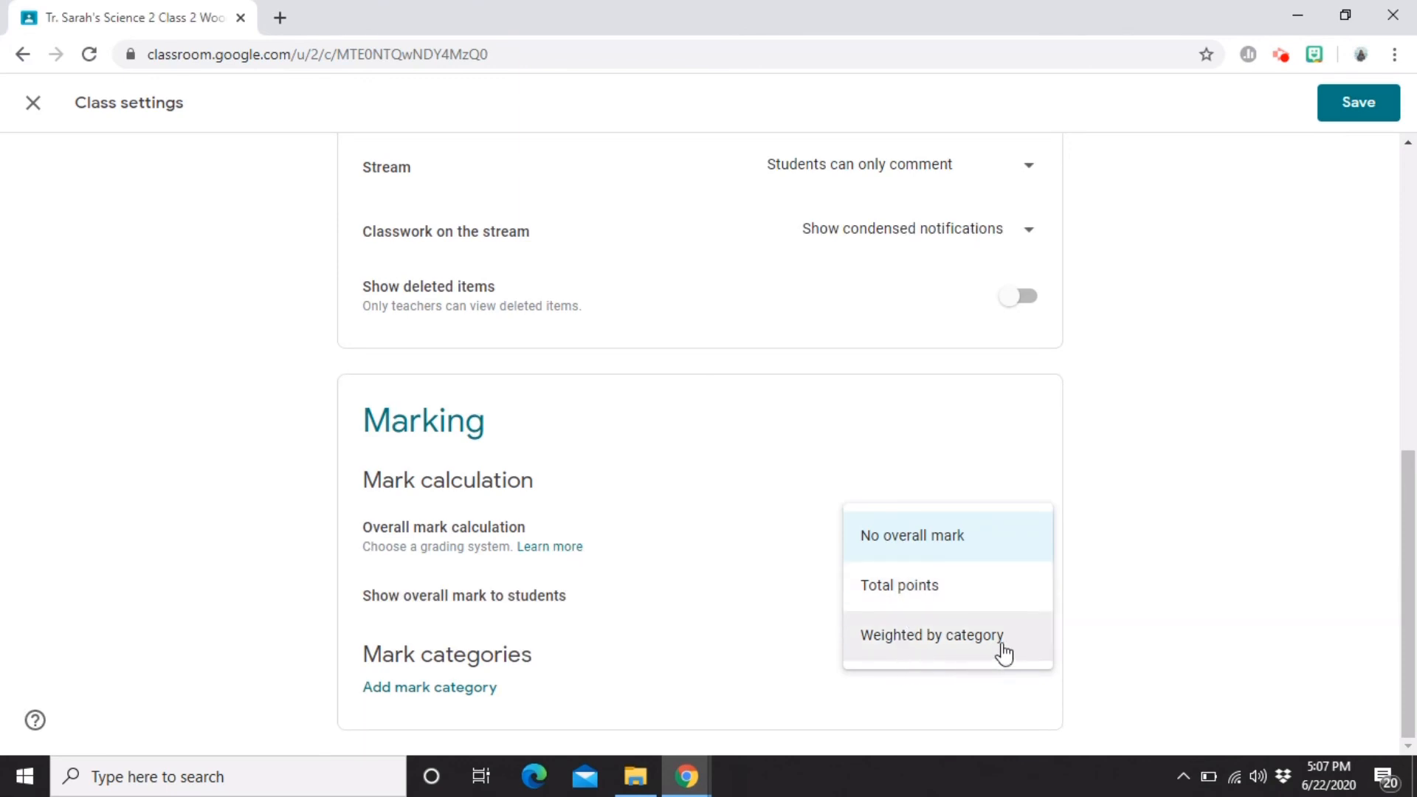
click(1165, 608)
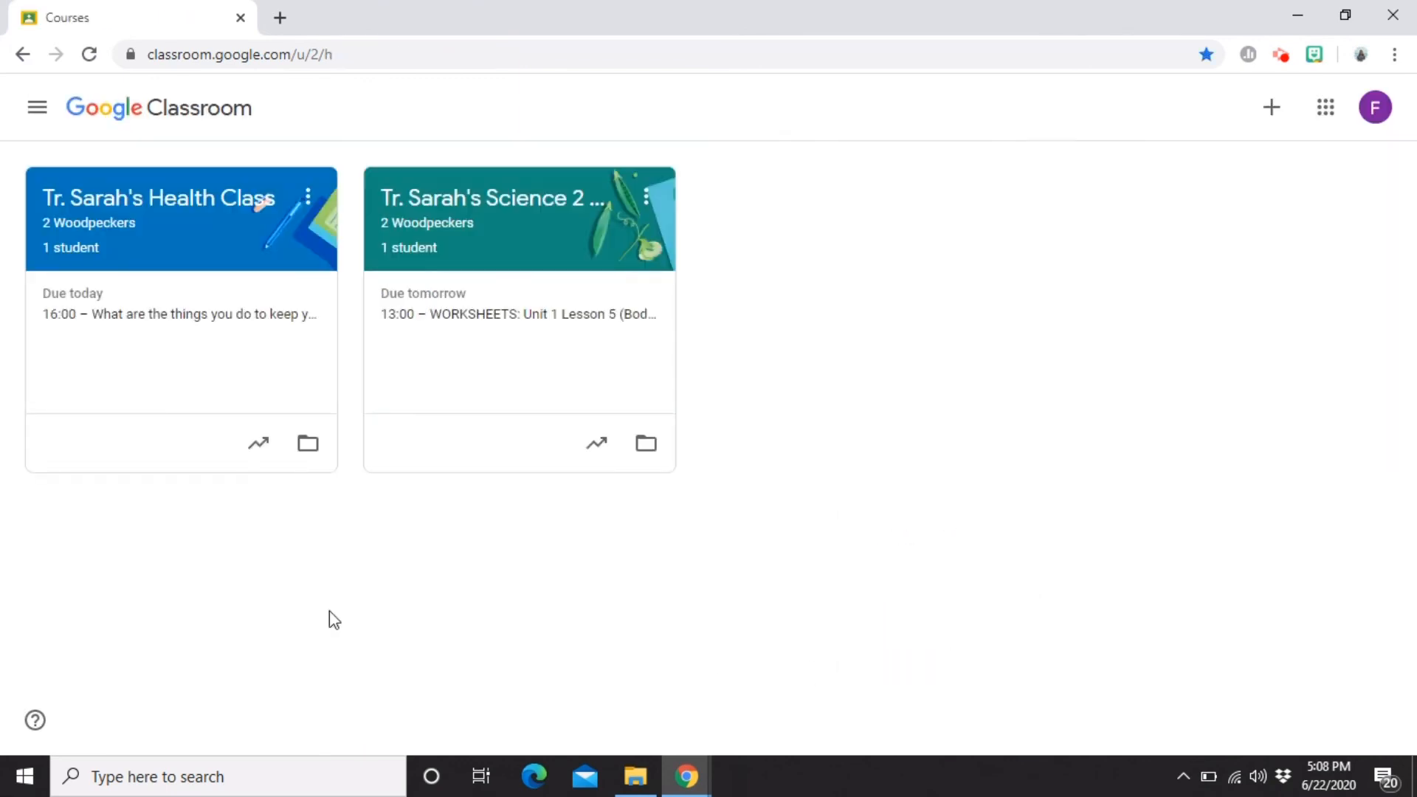